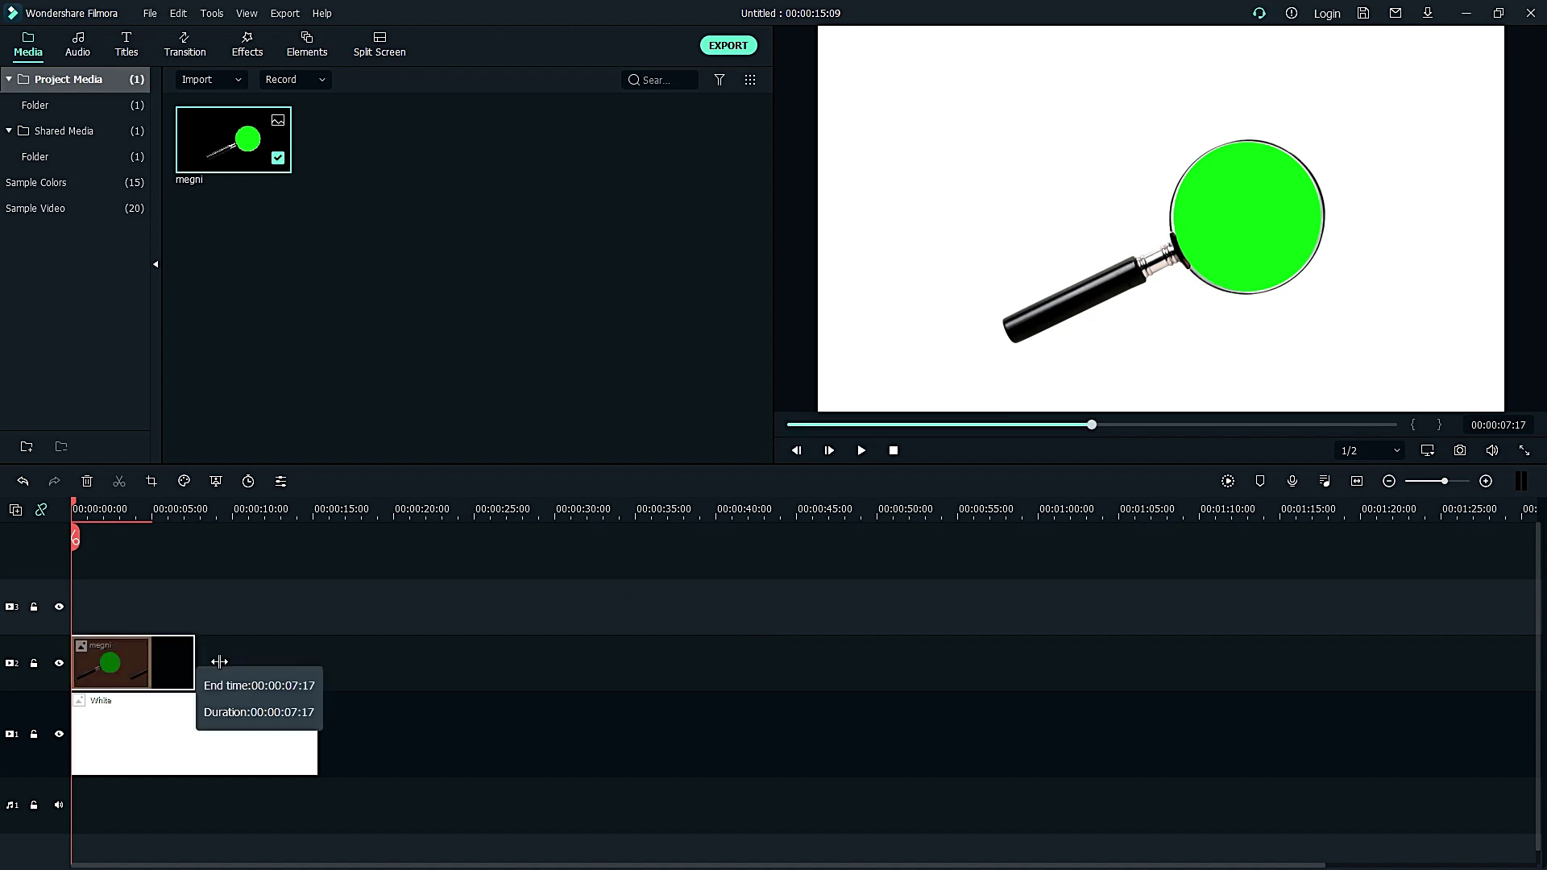
Extend the megni magnifying glass clip to the end of the white background clip and flip it horizontally
{"action": "left_click", "coordinate": [282, 689]}
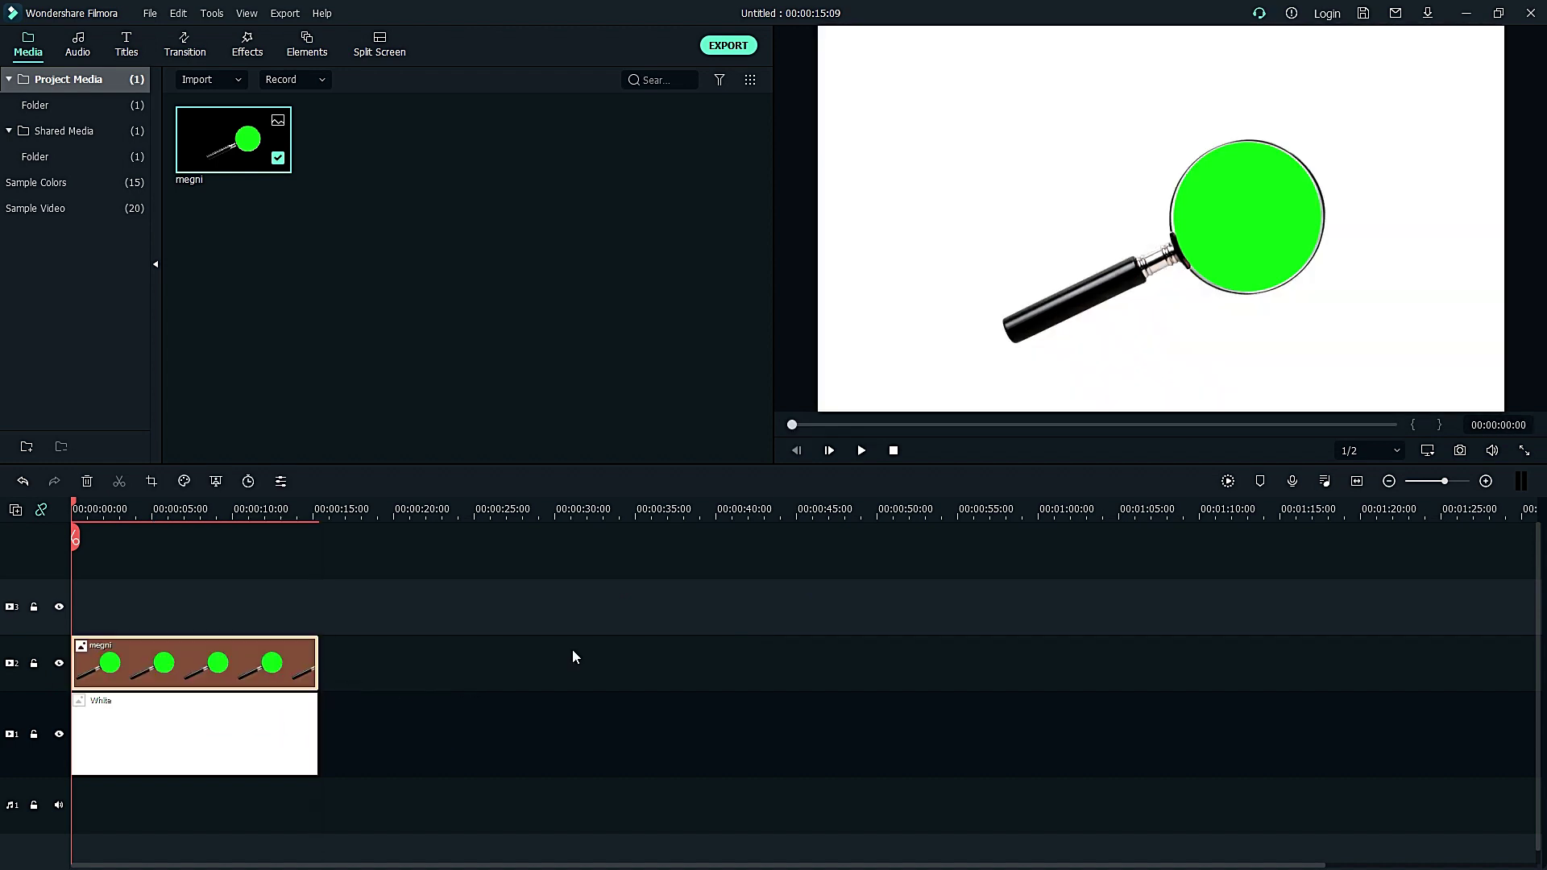
{"action": "left_click", "coordinate": [1215, 221]}
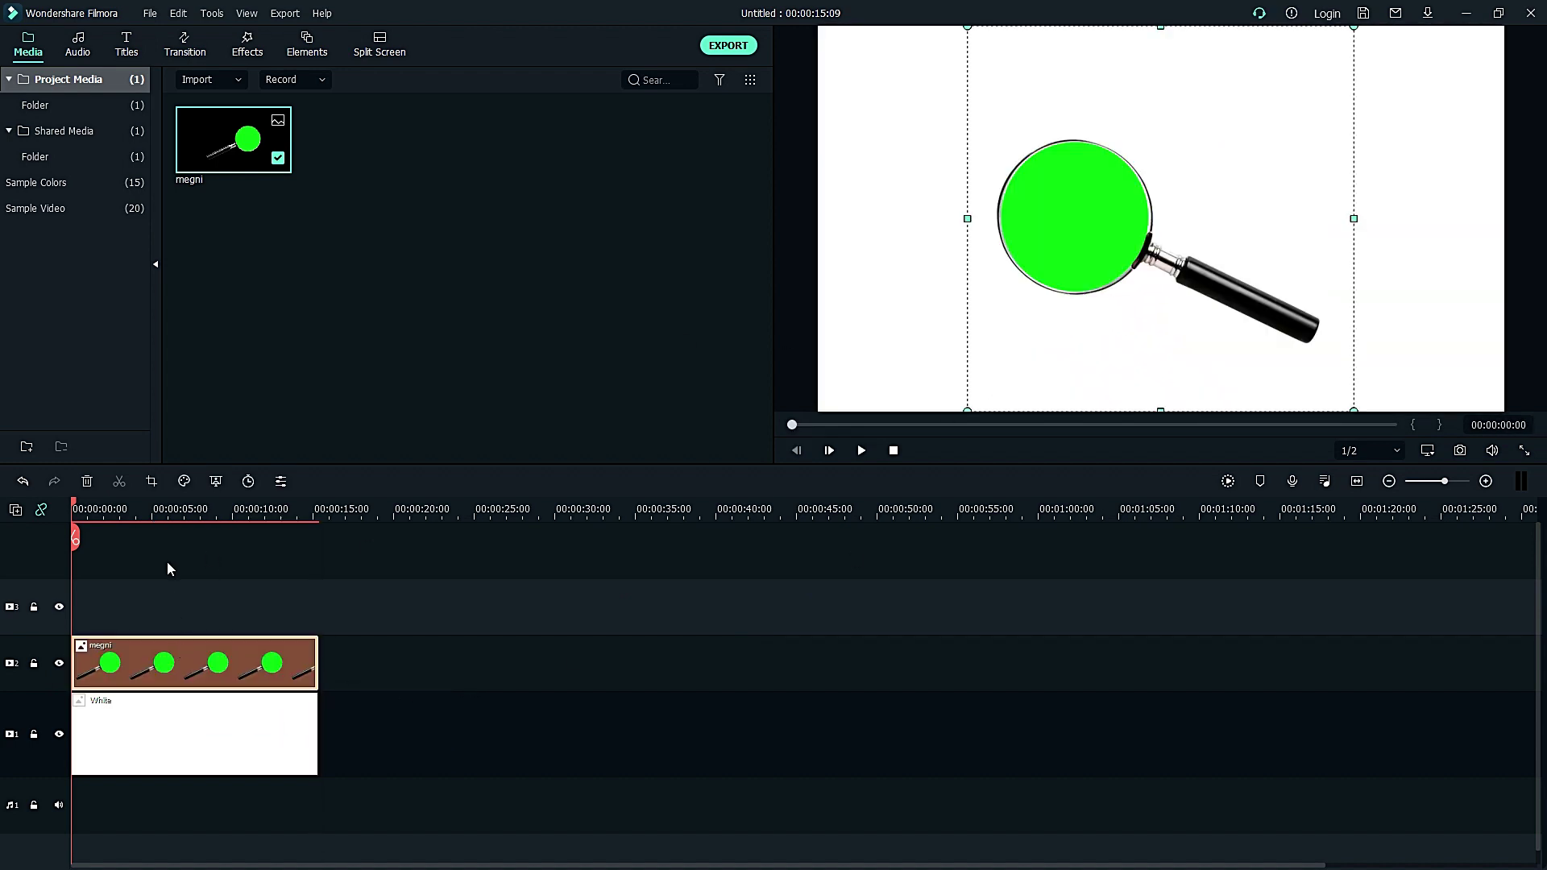
{"action": "right_click", "coordinate": [1315, 227]}
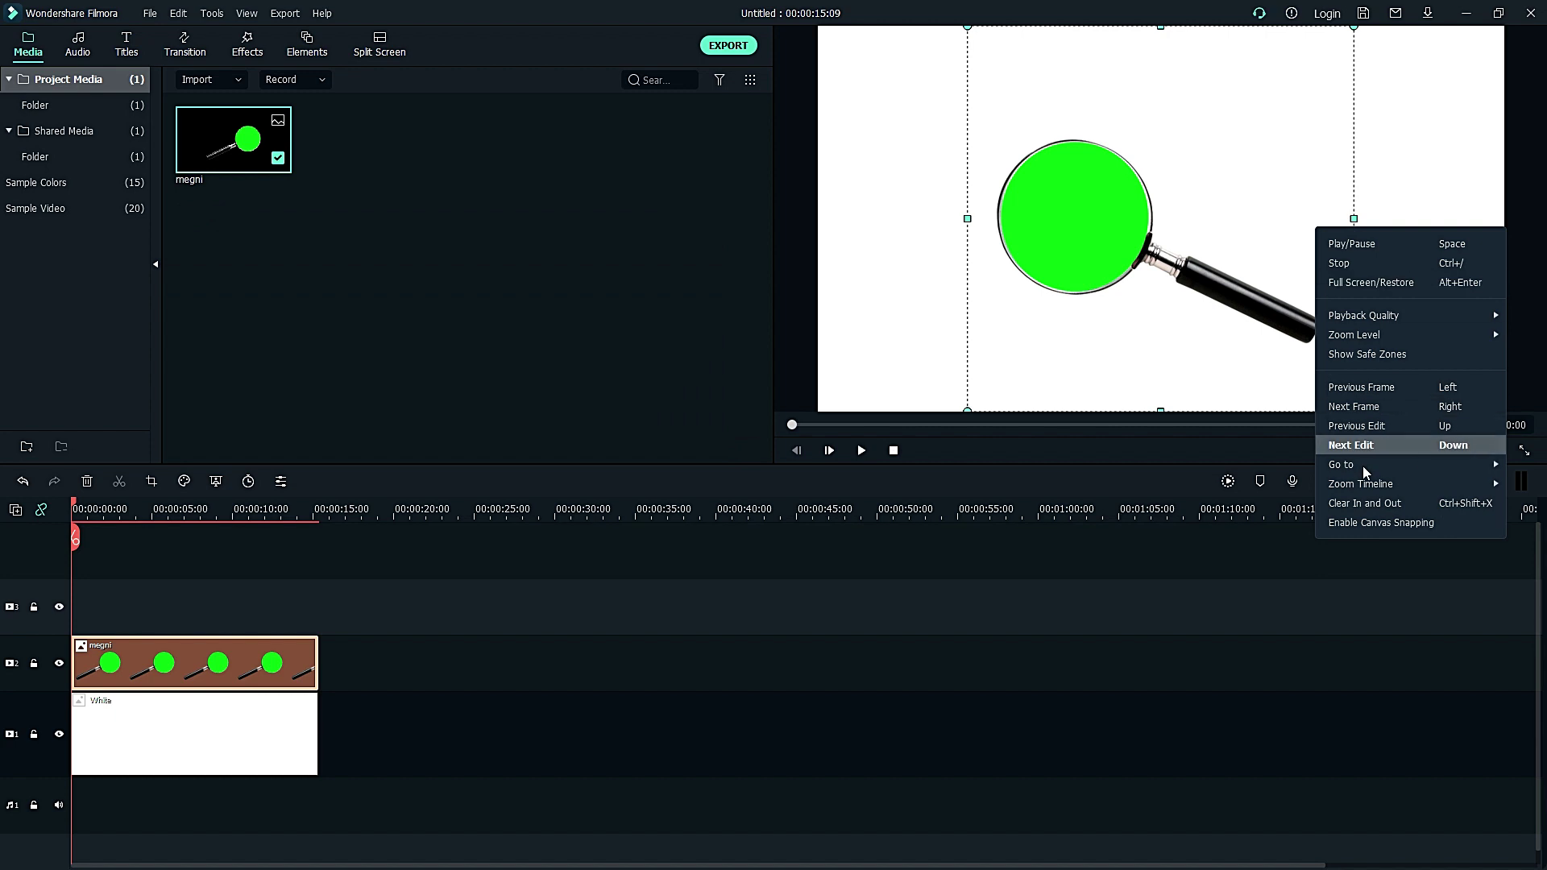
{"action": "left_click", "coordinate": [331, 712]}
Add custom animation keyframes moving the magnifying glass from the frame's upper left to its upper right (X 405.4, Y 135.3) at 00:00:04:16
{"action": "double_click", "coordinate": [228, 668]}
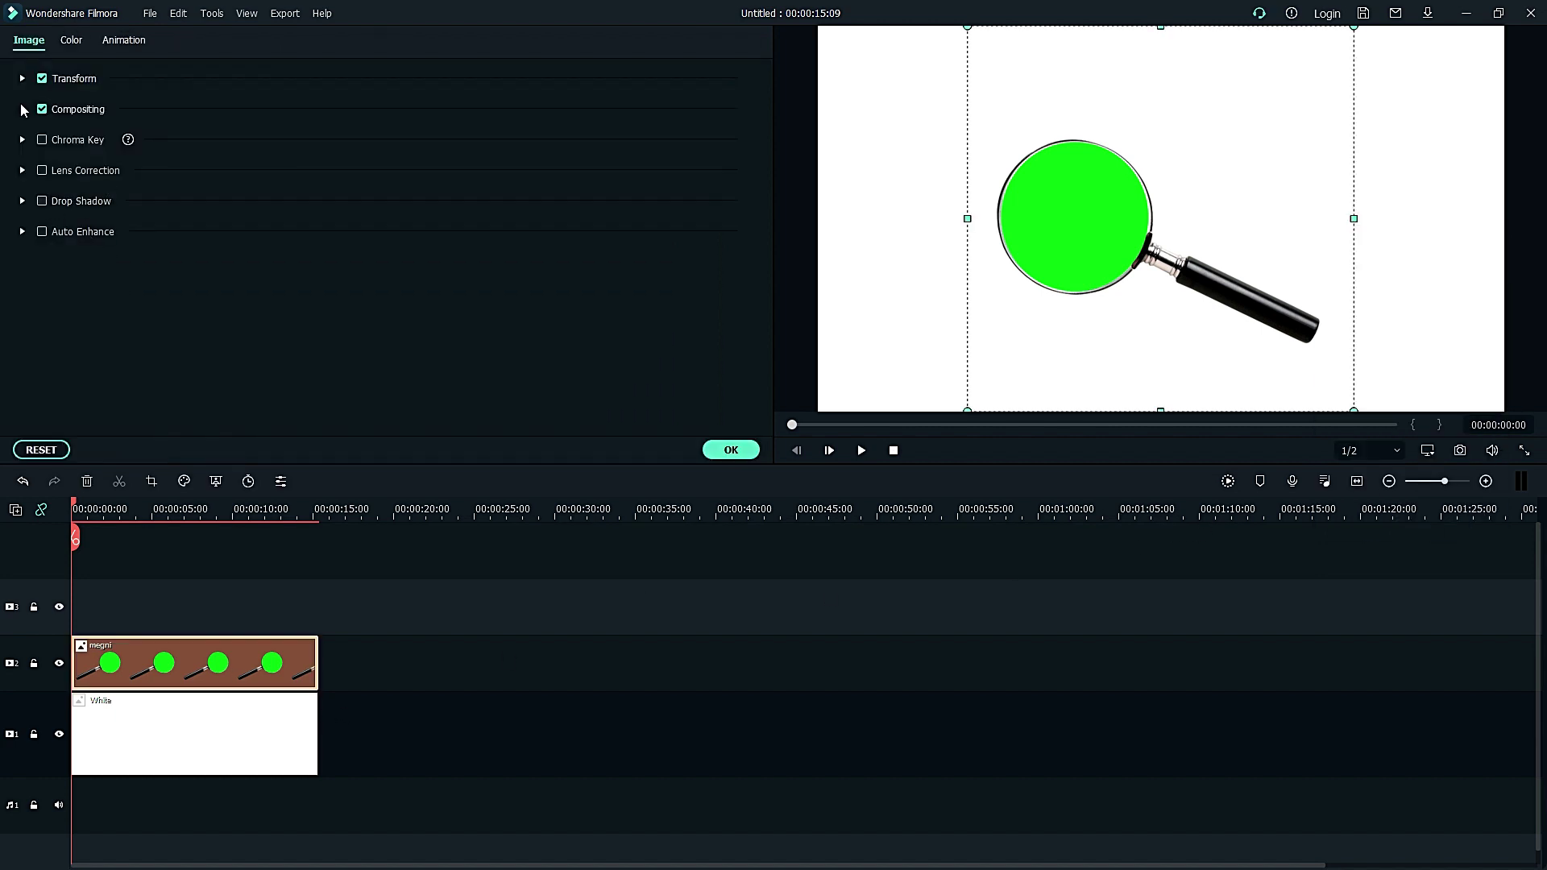
{"action": "left_click", "coordinate": [124, 40]}
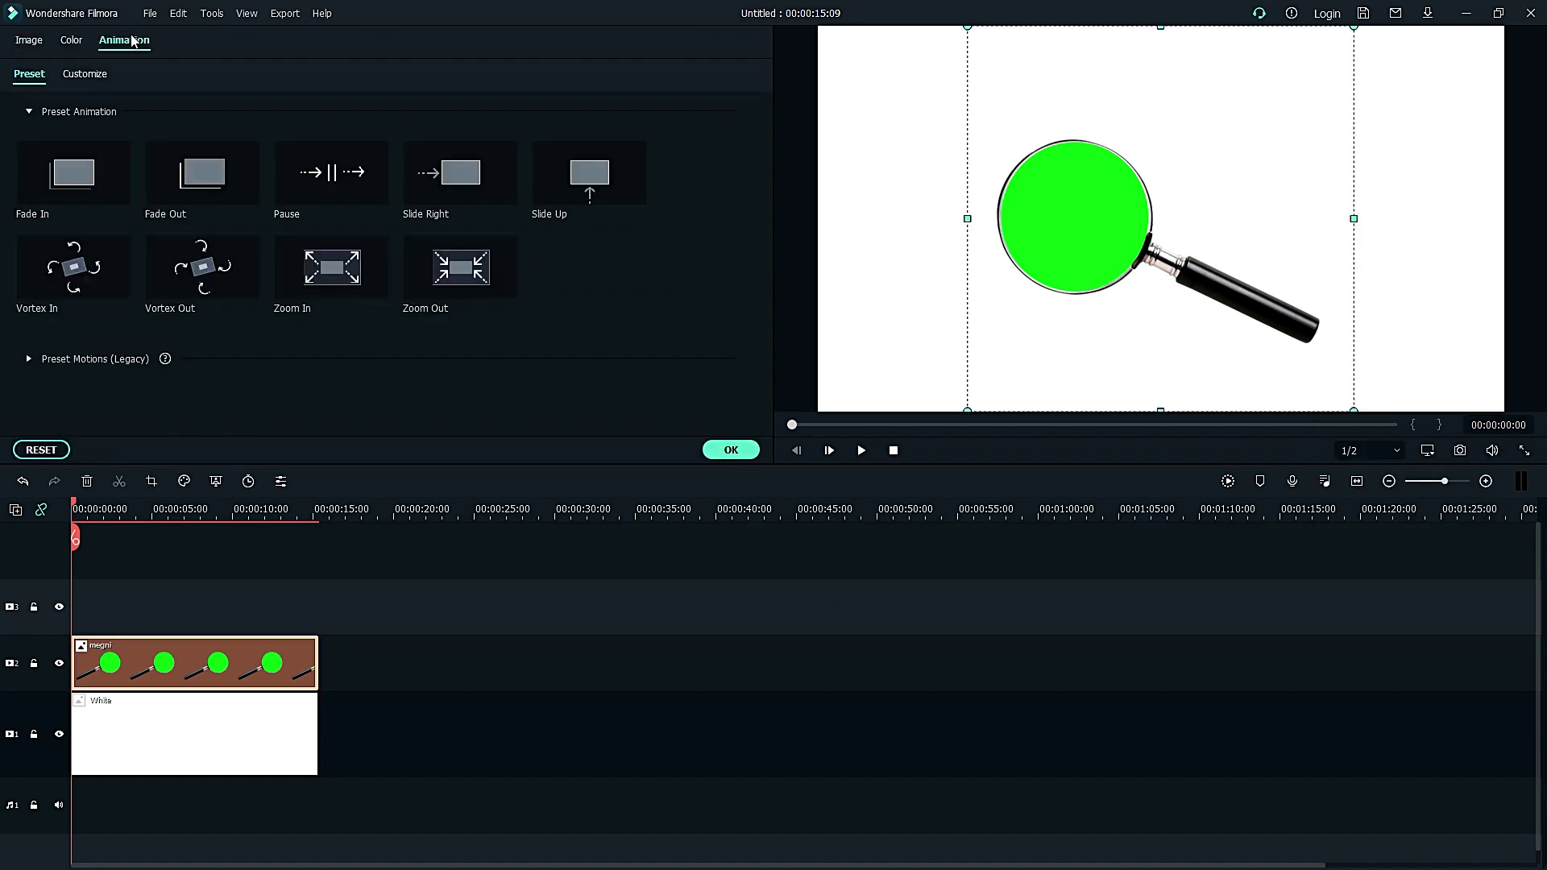
{"action": "left_click", "coordinate": [83, 74]}
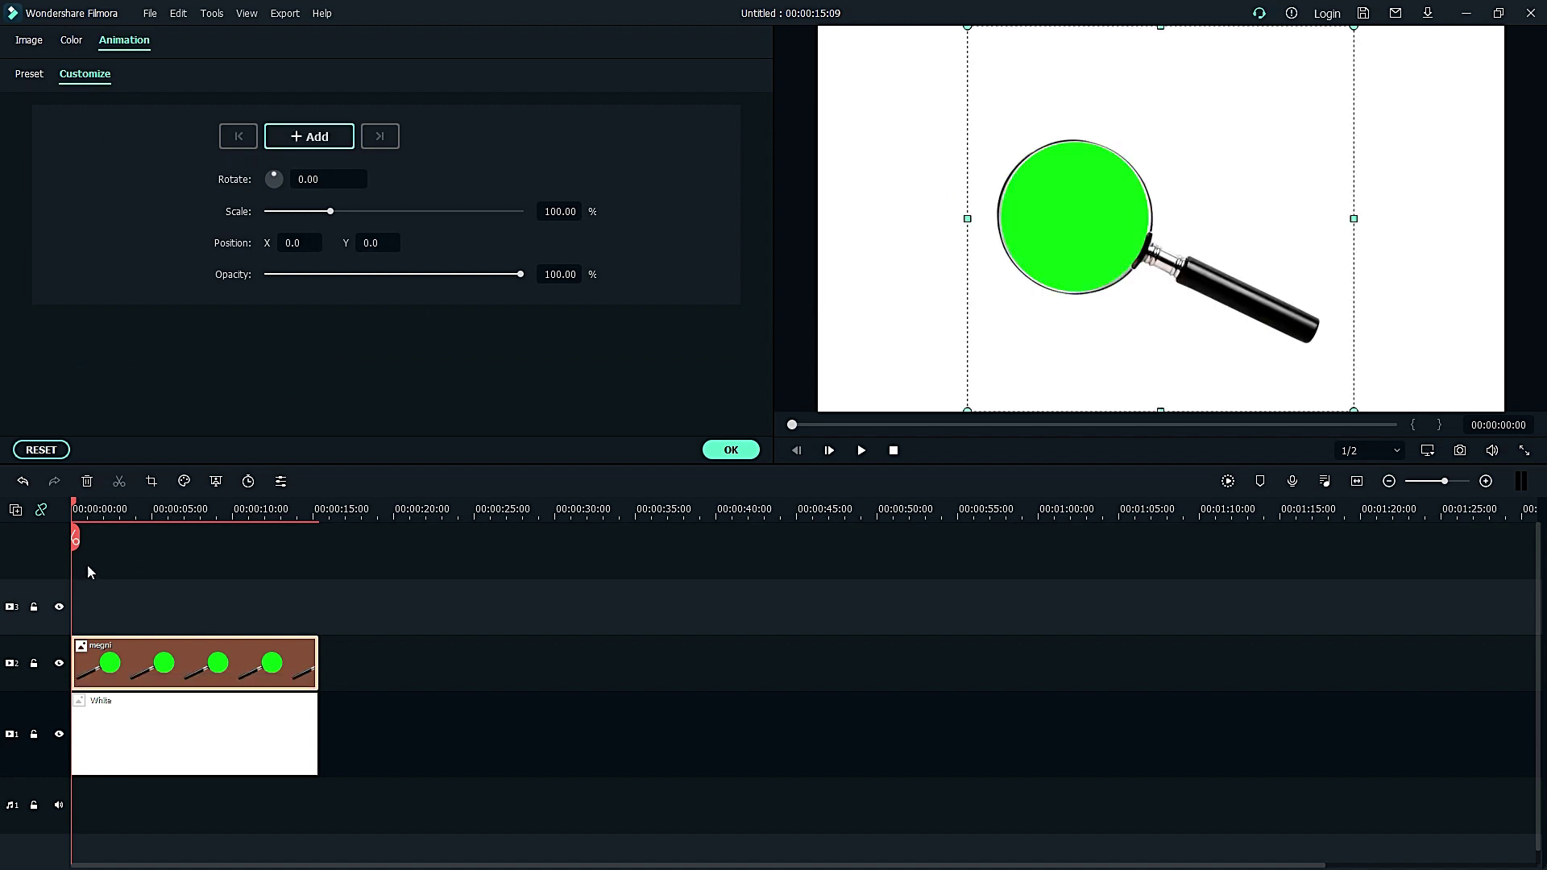
{"action": "left_click_drag", "start_coordinate": [1044, 190], "coordinate": [1398, 99]}
{"action": "left_click", "coordinate": [146, 509]}
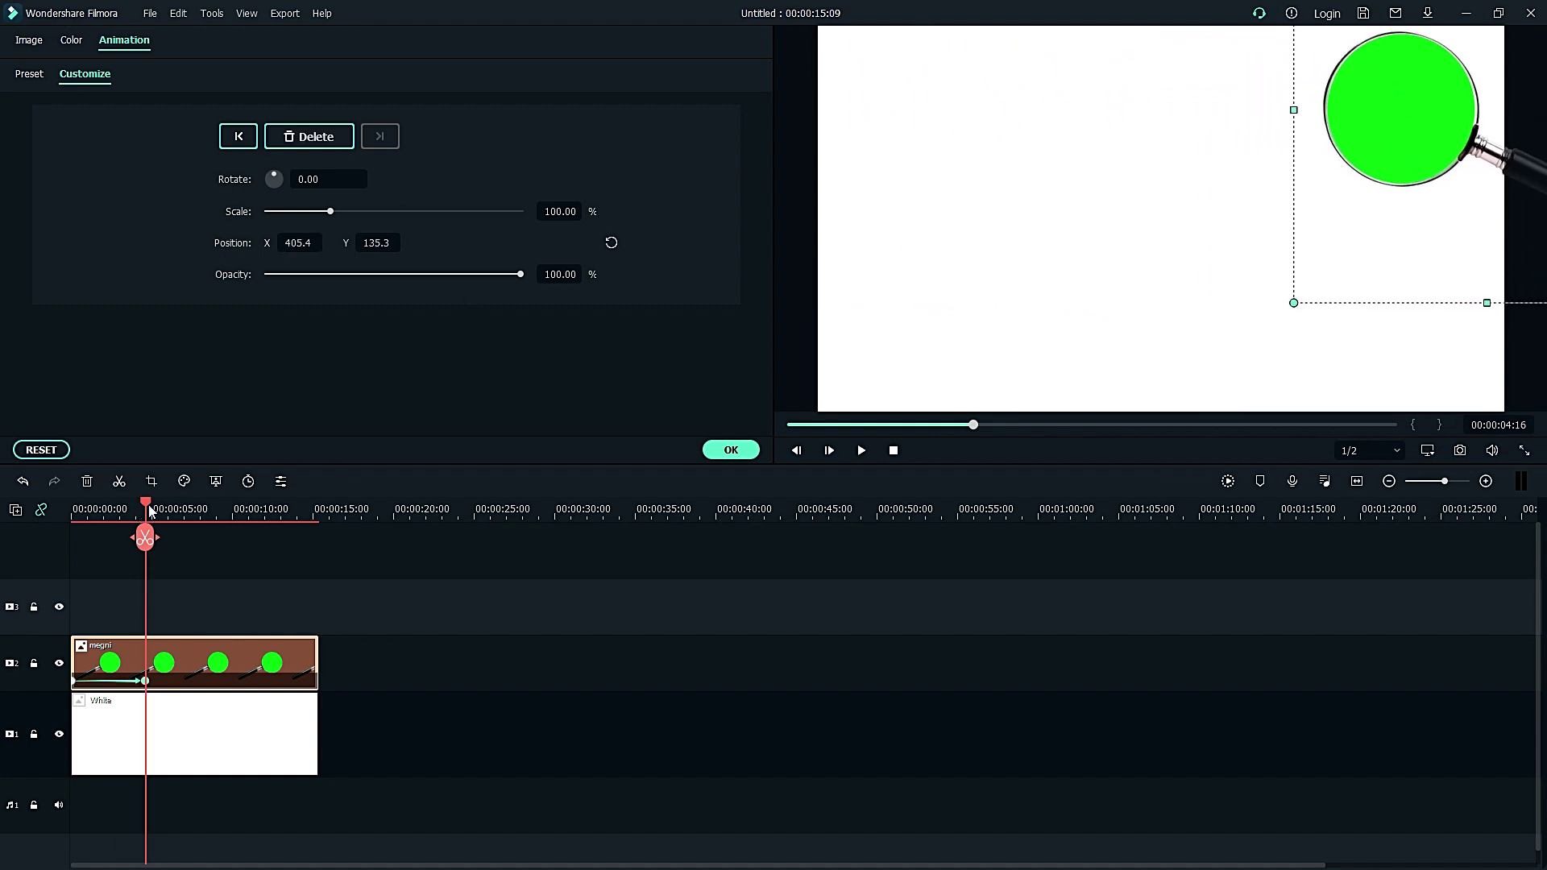
Add a keyframe placing the magnifying glass at the frame's middle left, X -212.2, Y -21.0, and shift it earlier, close to the previous keyframe
{"action": "left_click_drag", "start_coordinate": [147, 508], "coordinate": [203, 505]}
{"action": "left_click_drag", "start_coordinate": [1421, 112], "coordinate": [922, 235]}
{"action": "left_click_drag", "start_coordinate": [204, 683], "coordinate": [174, 683]}
{"action": "left_click_drag", "start_coordinate": [203, 503], "coordinate": [213, 505]}
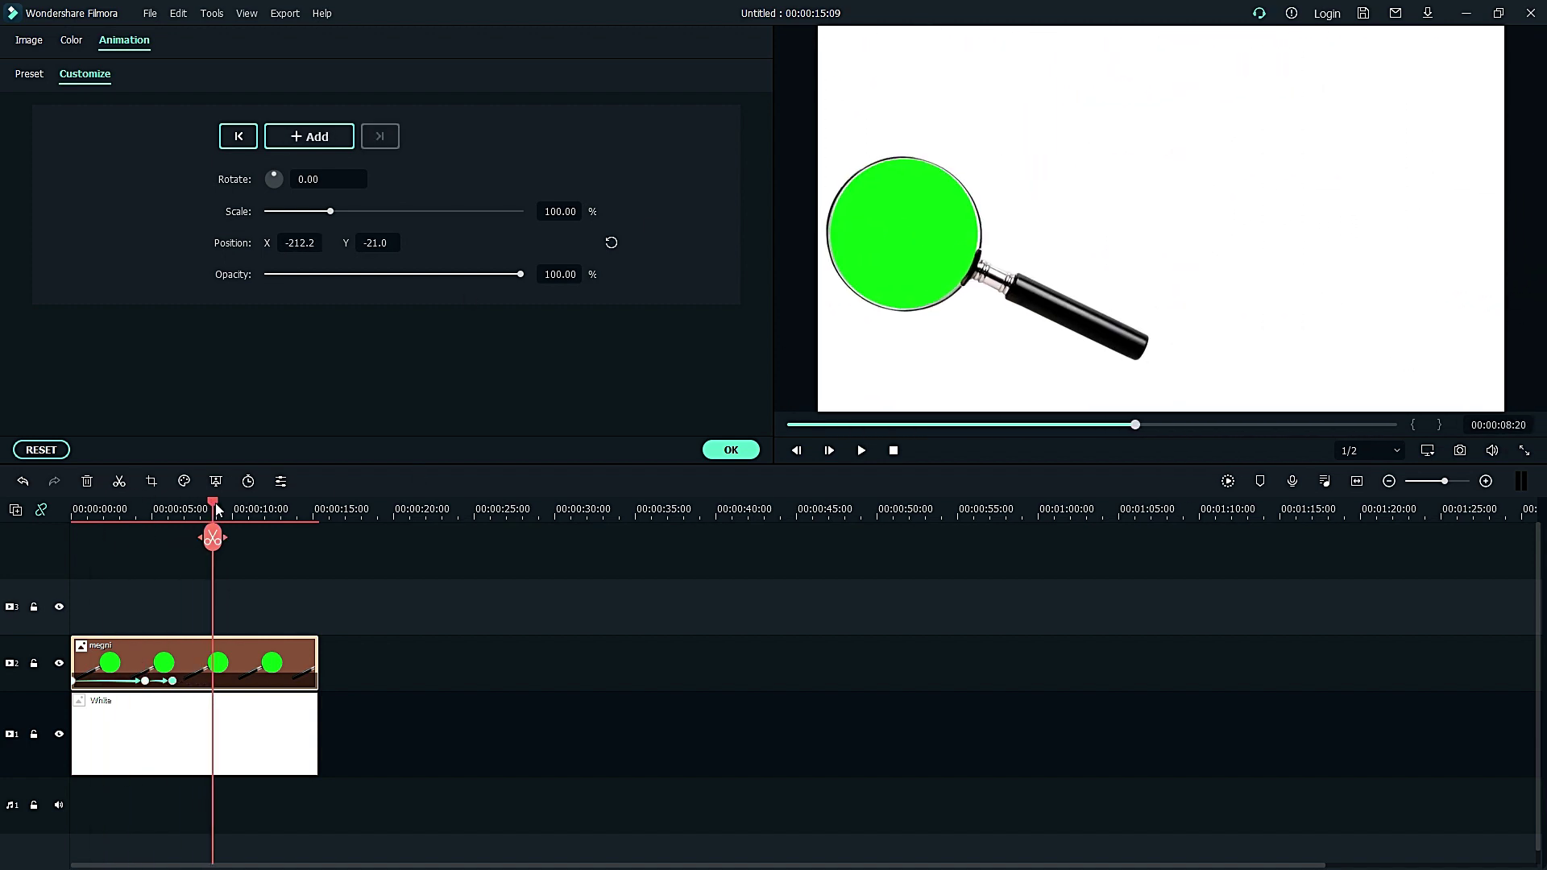
Continue the magnifying glass sweep with keyframes at the frame's middle right (00:00:08:20), lower left (X -202.2, Y -128.3) and lower right
{"action": "left_click_drag", "start_coordinate": [935, 241], "coordinate": [1432, 263]}
{"action": "mouse_move", "coordinate": [213, 503]}
{"action": "left_mouse_down"}
{"action": "mouse_move", "coordinate": [271, 502]}
{"action": "mouse_move", "coordinate": [225, 504]}
{"action": "left_mouse_up"}
{"action": "left_click_drag", "start_coordinate": [1360, 238], "coordinate": [1013, 303]}
{"action": "left_click", "coordinate": [252, 509]}
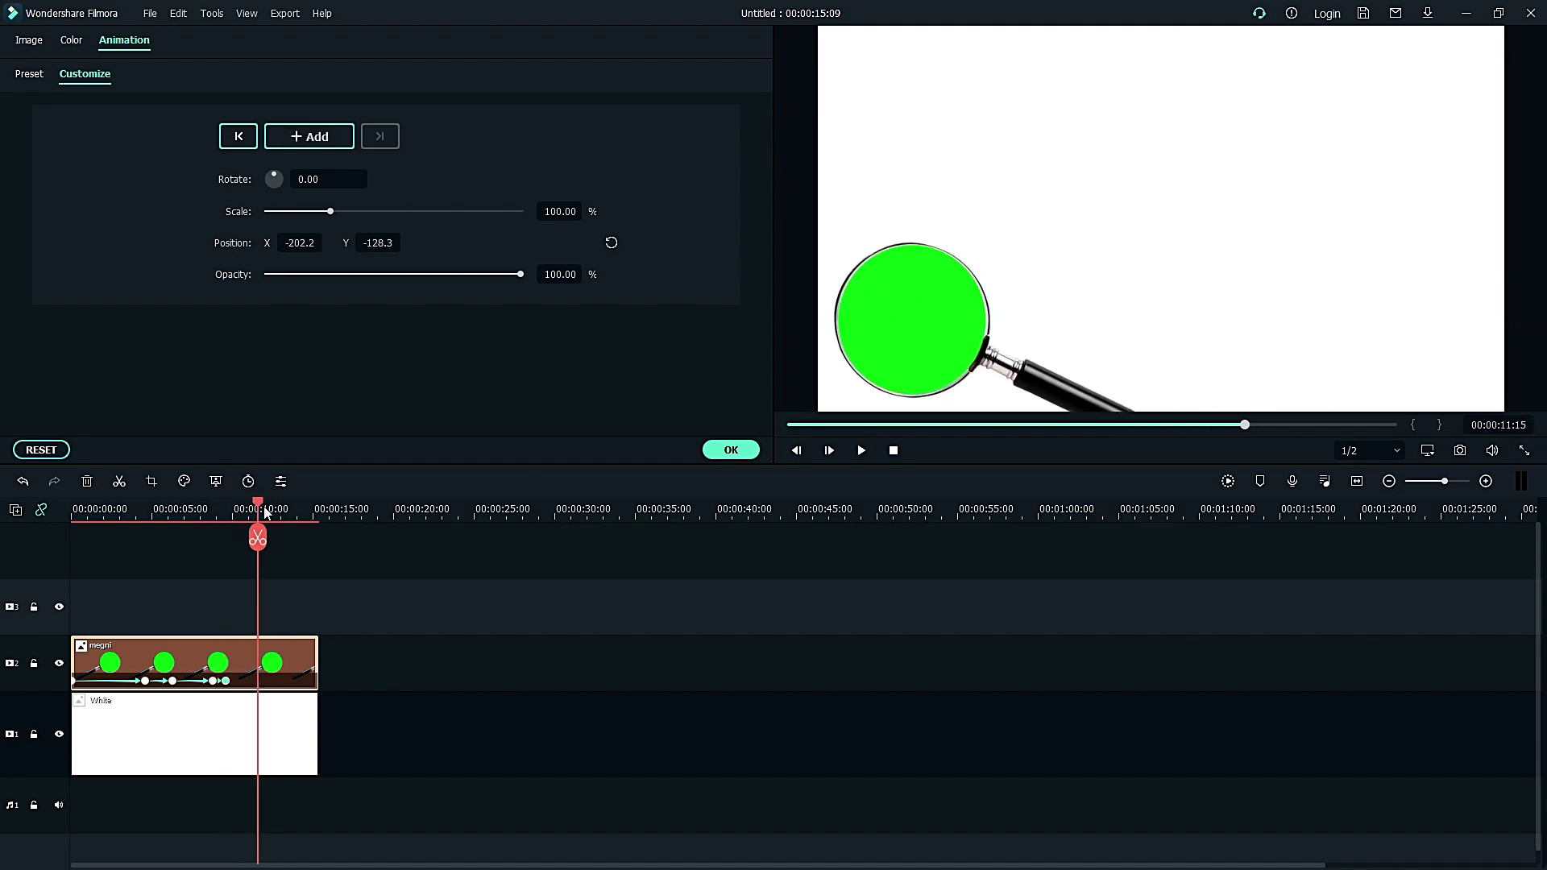
{"action": "left_click", "coordinate": [293, 509]}
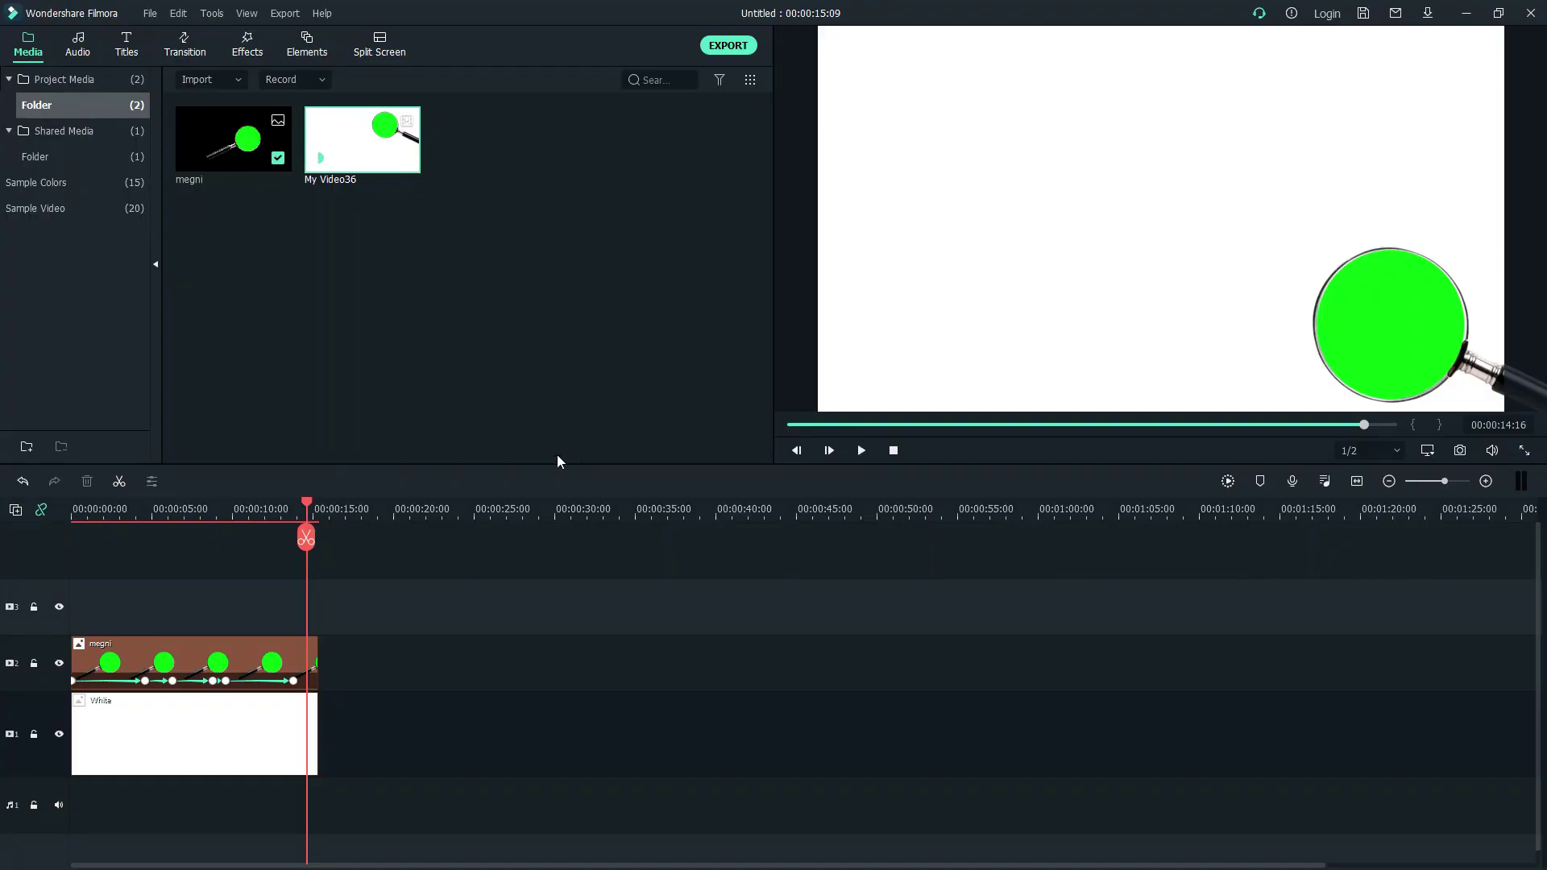
Clear the timeline of the megni and white clips and place My Video36 on the second video track instead
{"action": "left_click_drag", "start_coordinate": [459, 590], "coordinate": [137, 784]}
{"action": "left_click", "coordinate": [87, 481]}
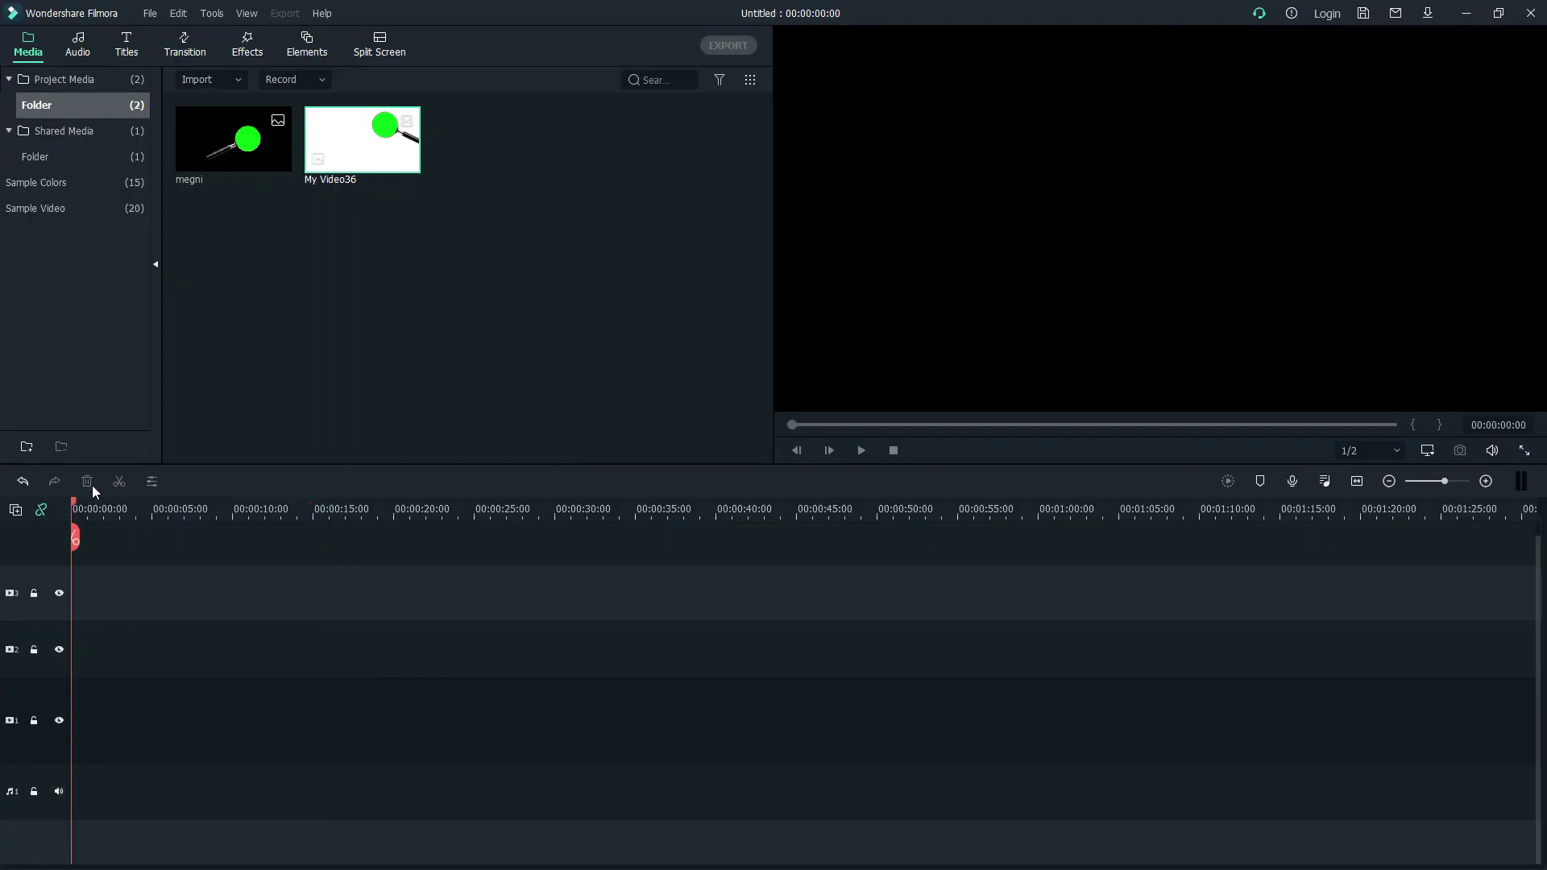
{"action": "left_click_drag", "start_coordinate": [345, 145], "coordinate": [100, 773]}
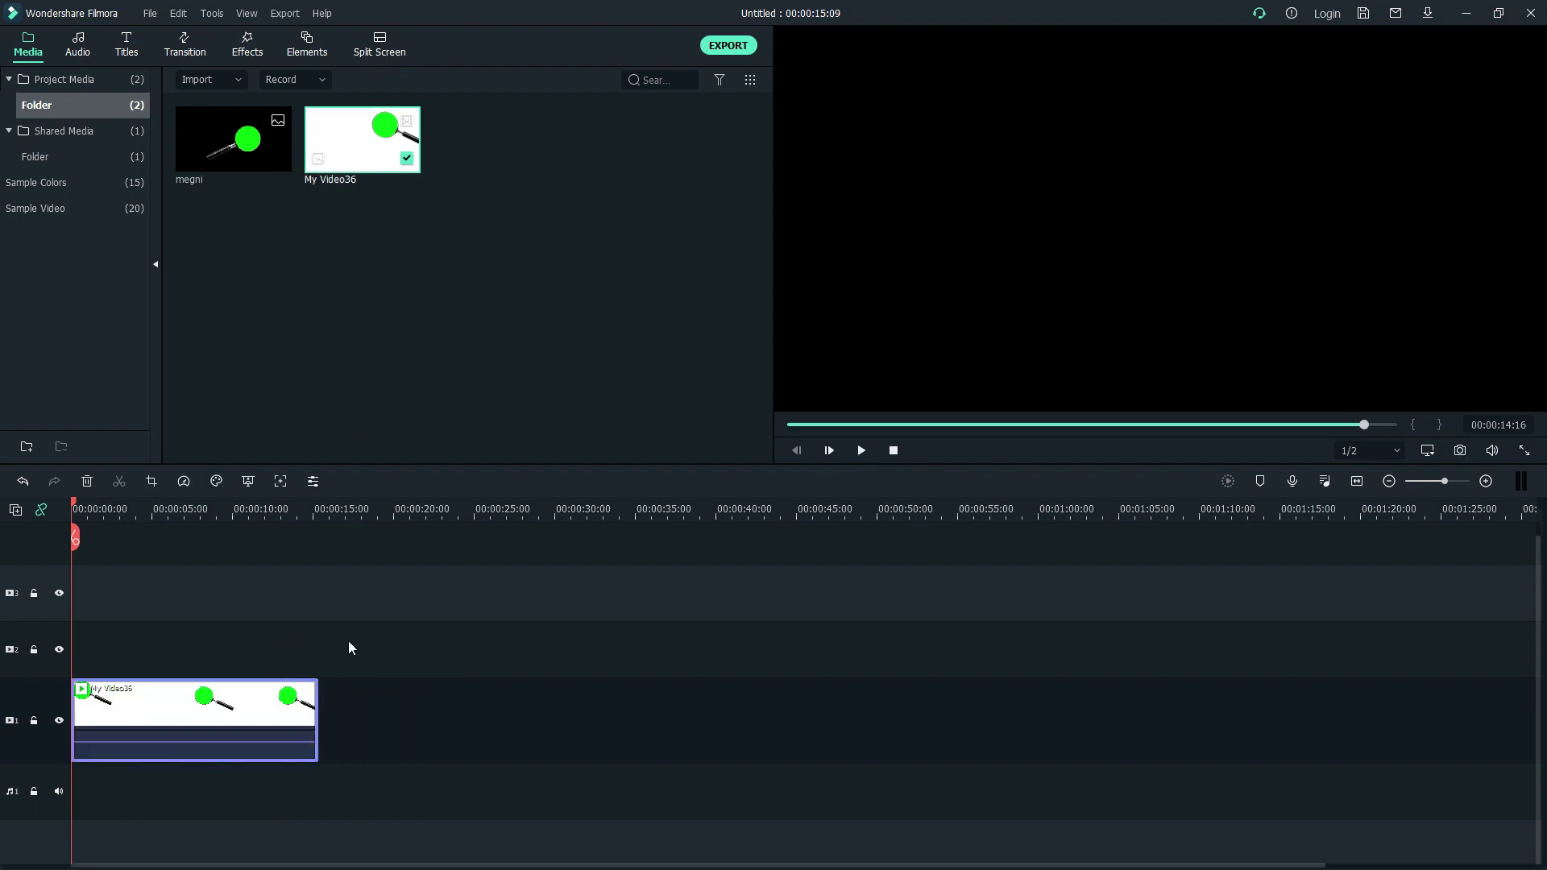
{"action": "left_click_drag", "start_coordinate": [146, 719], "coordinate": [137, 640]}
{"action": "left_click", "coordinate": [400, 625]}
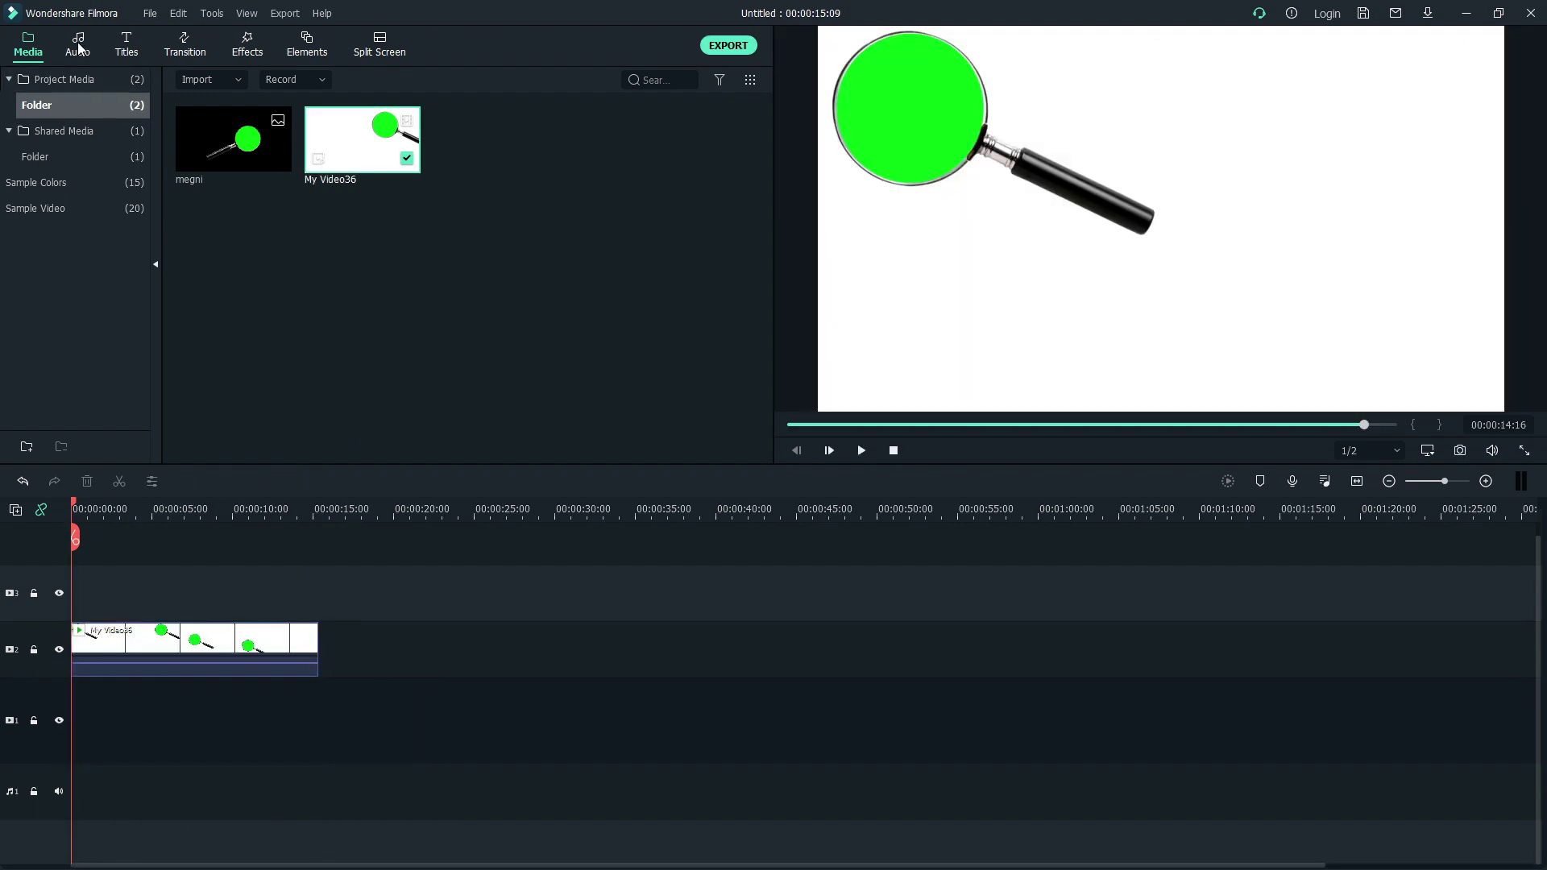
Add the White sample color to the first video track and move My Video36 up to the third track
{"action": "left_click", "coordinate": [48, 184]}
{"action": "left_click_drag", "start_coordinate": [363, 139], "coordinate": [317, 714]}
{"action": "left_click", "coordinate": [250, 651]}
{"action": "left_click_drag", "start_coordinate": [250, 651], "coordinate": [250, 595]}
{"action": "left_click", "coordinate": [484, 626]}
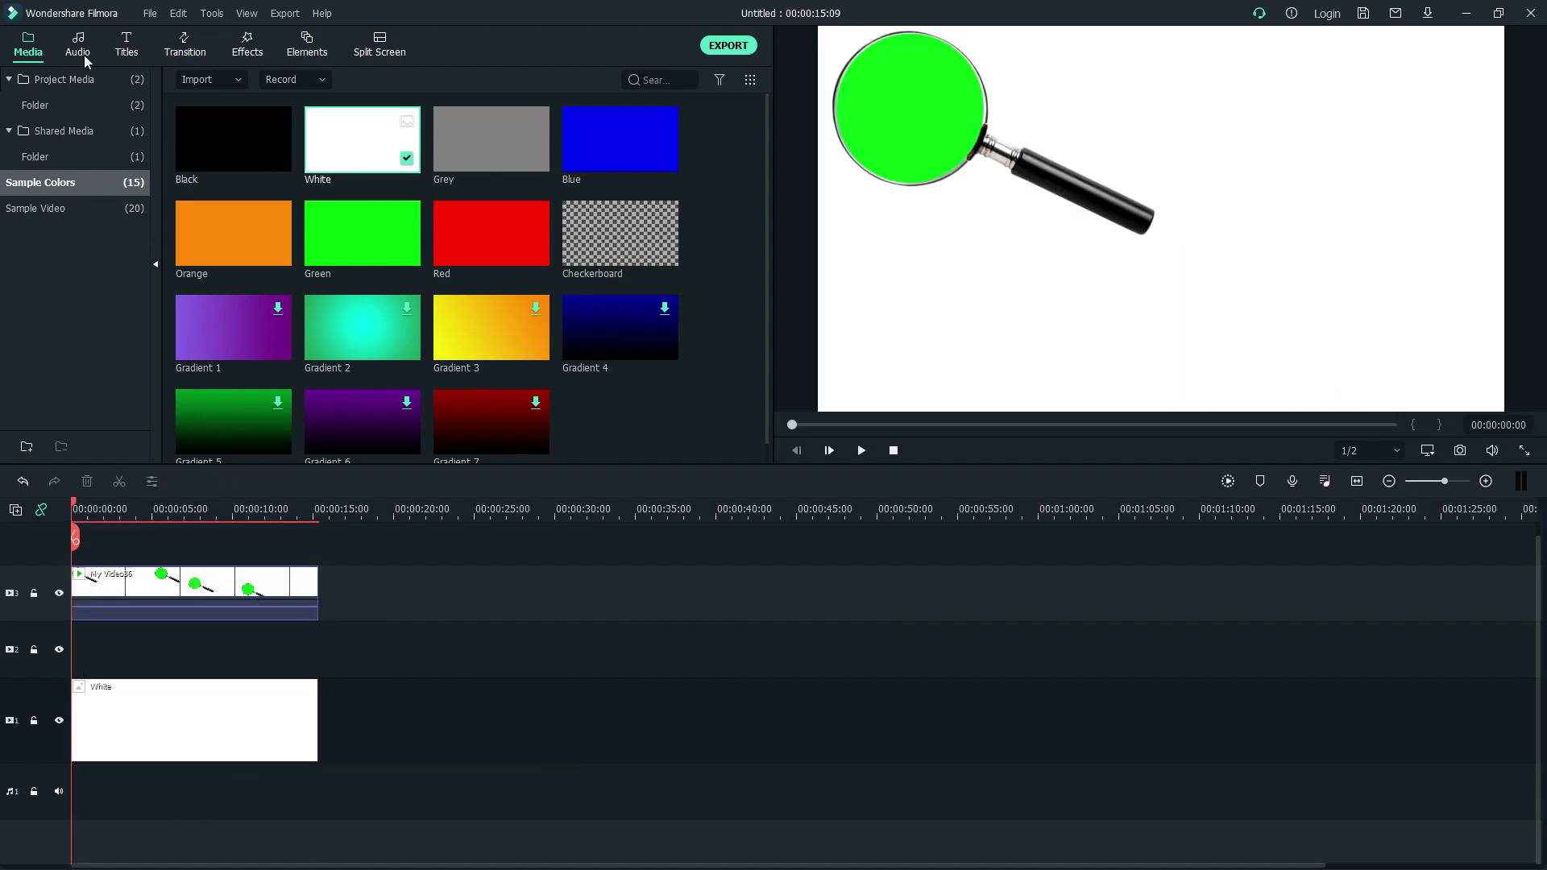
Add Title 41 at the start of the second video track and stretch it to the end of the other clips
{"action": "left_click", "coordinate": [127, 42]}
{"action": "left_click_drag", "start_coordinate": [362, 139], "coordinate": [42, 661]}
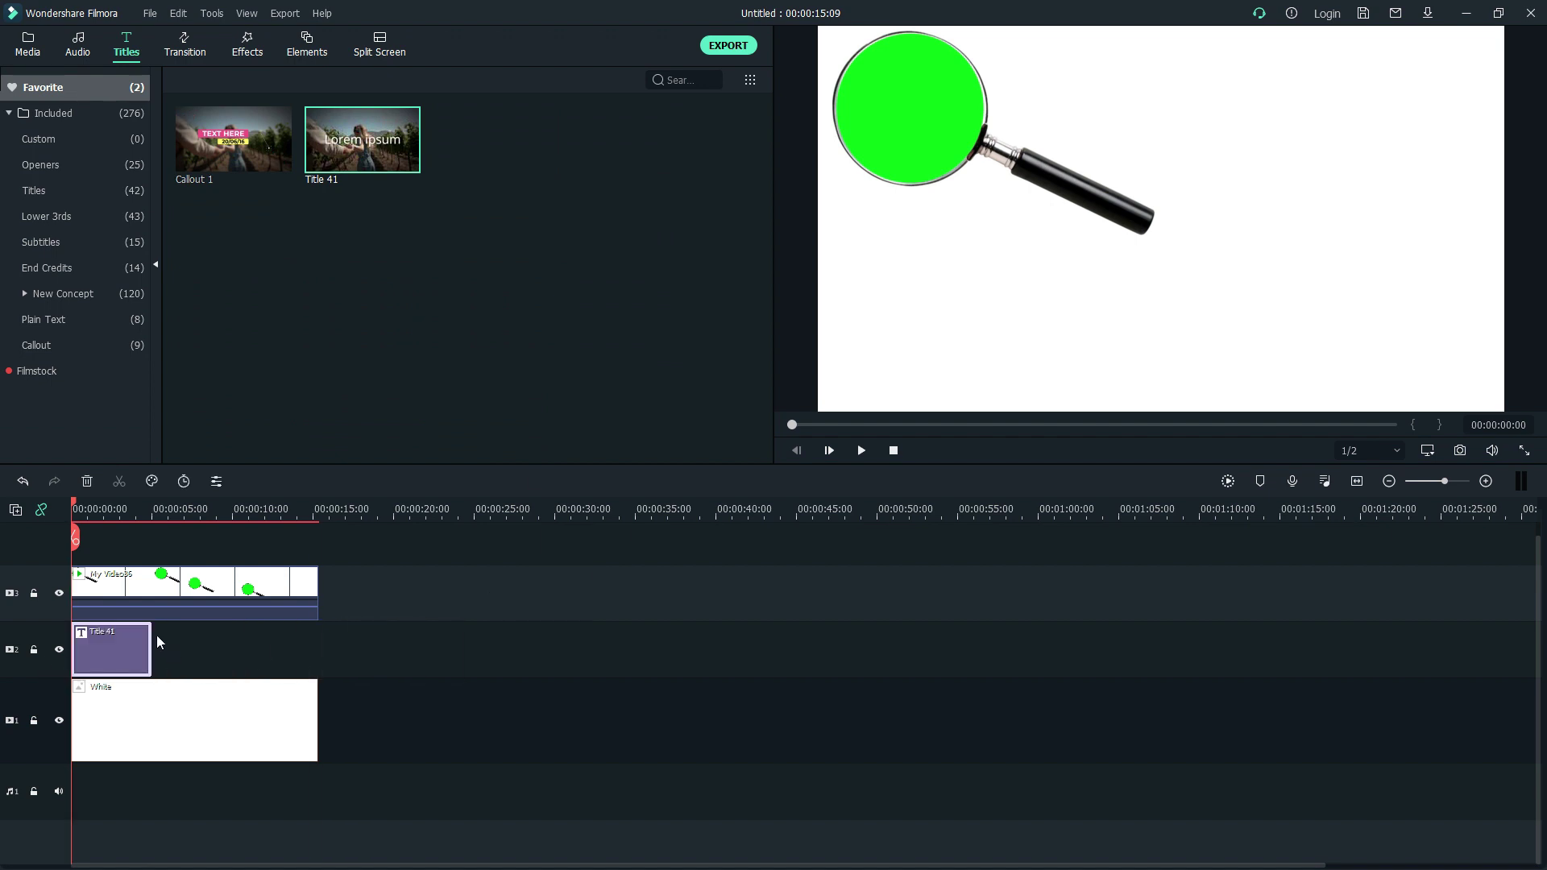
{"action": "left_click_drag", "start_coordinate": [147, 635], "coordinate": [317, 637]}
Hide the My Video36 track and replace the title's placeholder text with HIDE
{"action": "left_click", "coordinate": [130, 597]}
{"action": "left_click", "coordinate": [59, 593]}
{"action": "double_click", "coordinate": [194, 651]}
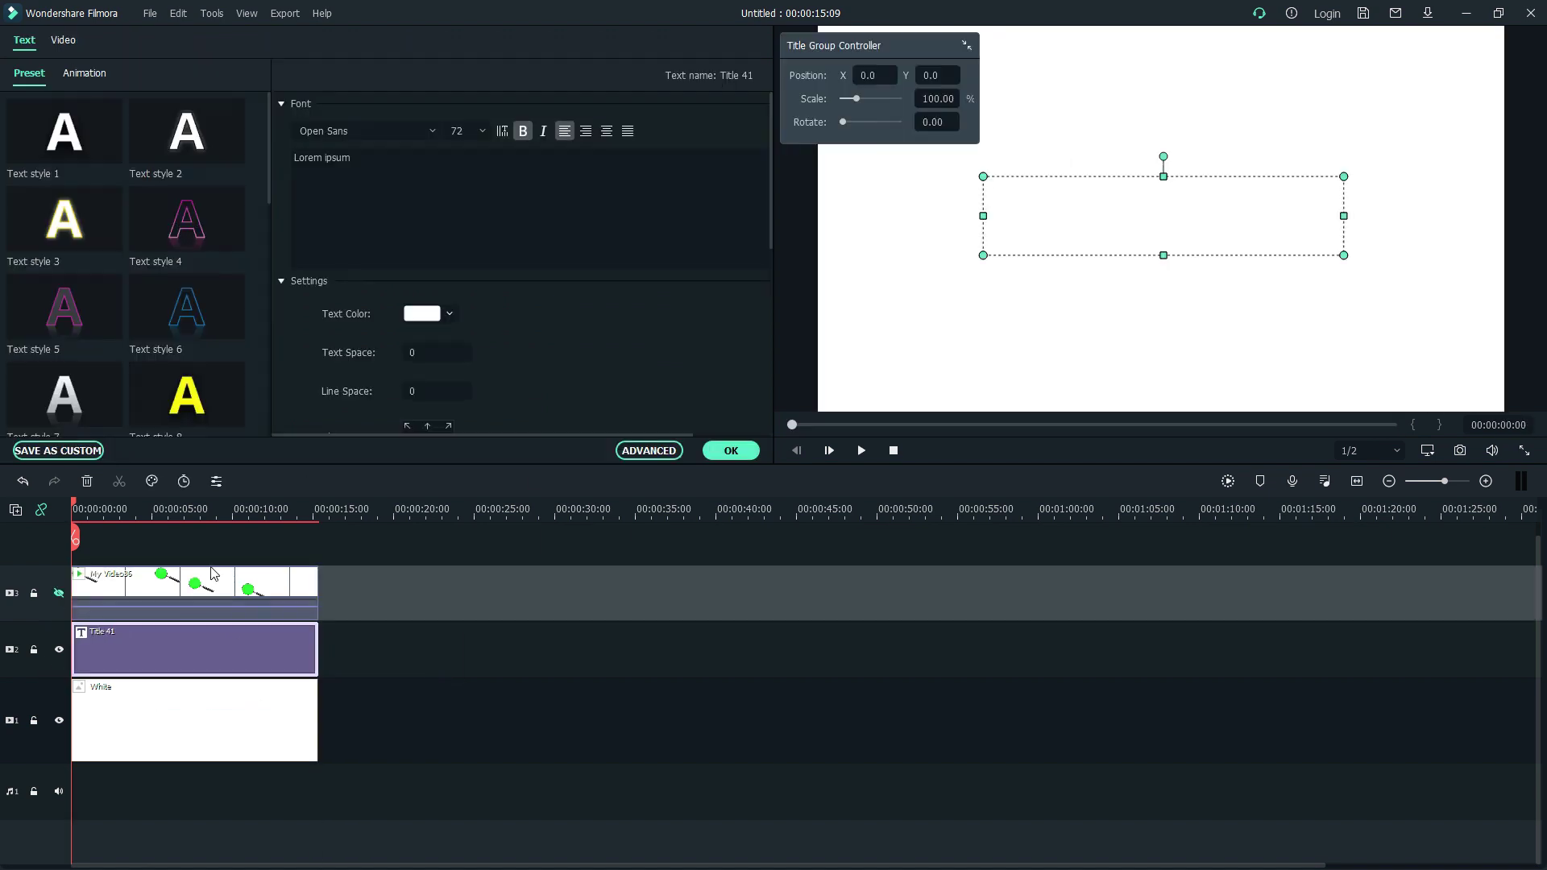
{"action": "left_click", "coordinate": [366, 163]}
{"action": "key", "text": "BackSpace"}
{"action": "key", "text": "BackSpace"}
{"action": "key", "text": "BackSpace"}
{"action": "key", "text": "BackSpace"}
{"action": "key", "text": "BackSpace"}
{"action": "key", "text": "BackSpace"}
{"action": "key", "text": "BackSpace"}
{"action": "key", "text": "BackSpace"}
{"action": "key", "text": "BackSpace"}
{"action": "key", "text": "BackSpace"}
{"action": "key", "text": "BackSpace"}
{"action": "type", "text": "Hel"}
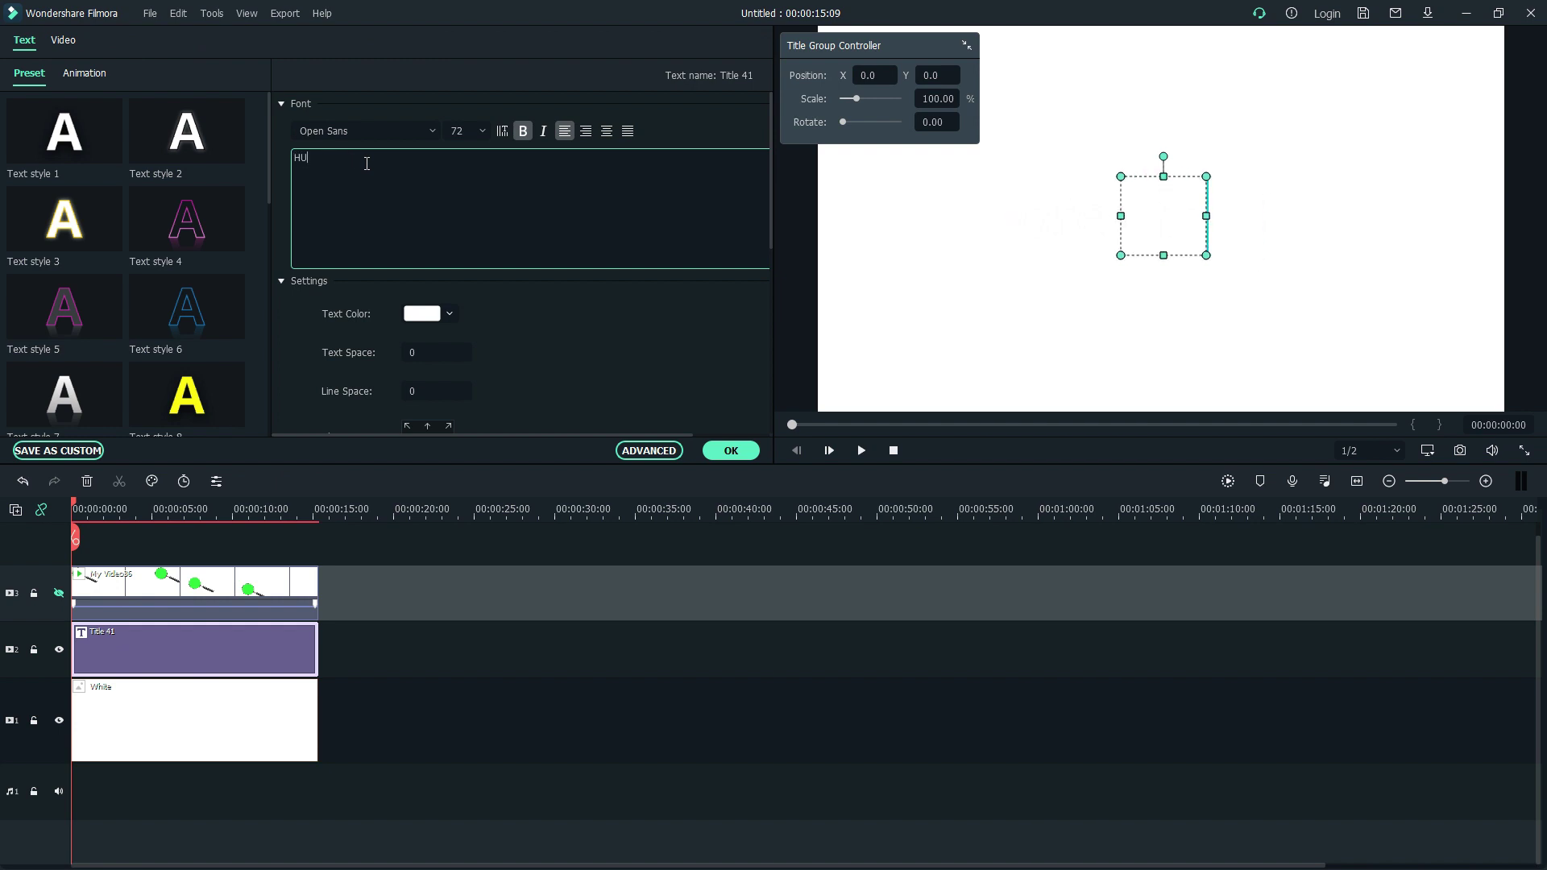
{"action": "key", "text": "BackSpace"}
{"action": "key", "text": "BackSpace"}
{"action": "key", "text": "BackSpace"}
{"action": "type", "text": "HIDE"}
Set the title's text color to black and its font size to 150
{"action": "left_click", "coordinate": [422, 314]}
{"action": "left_click", "coordinate": [411, 408]}
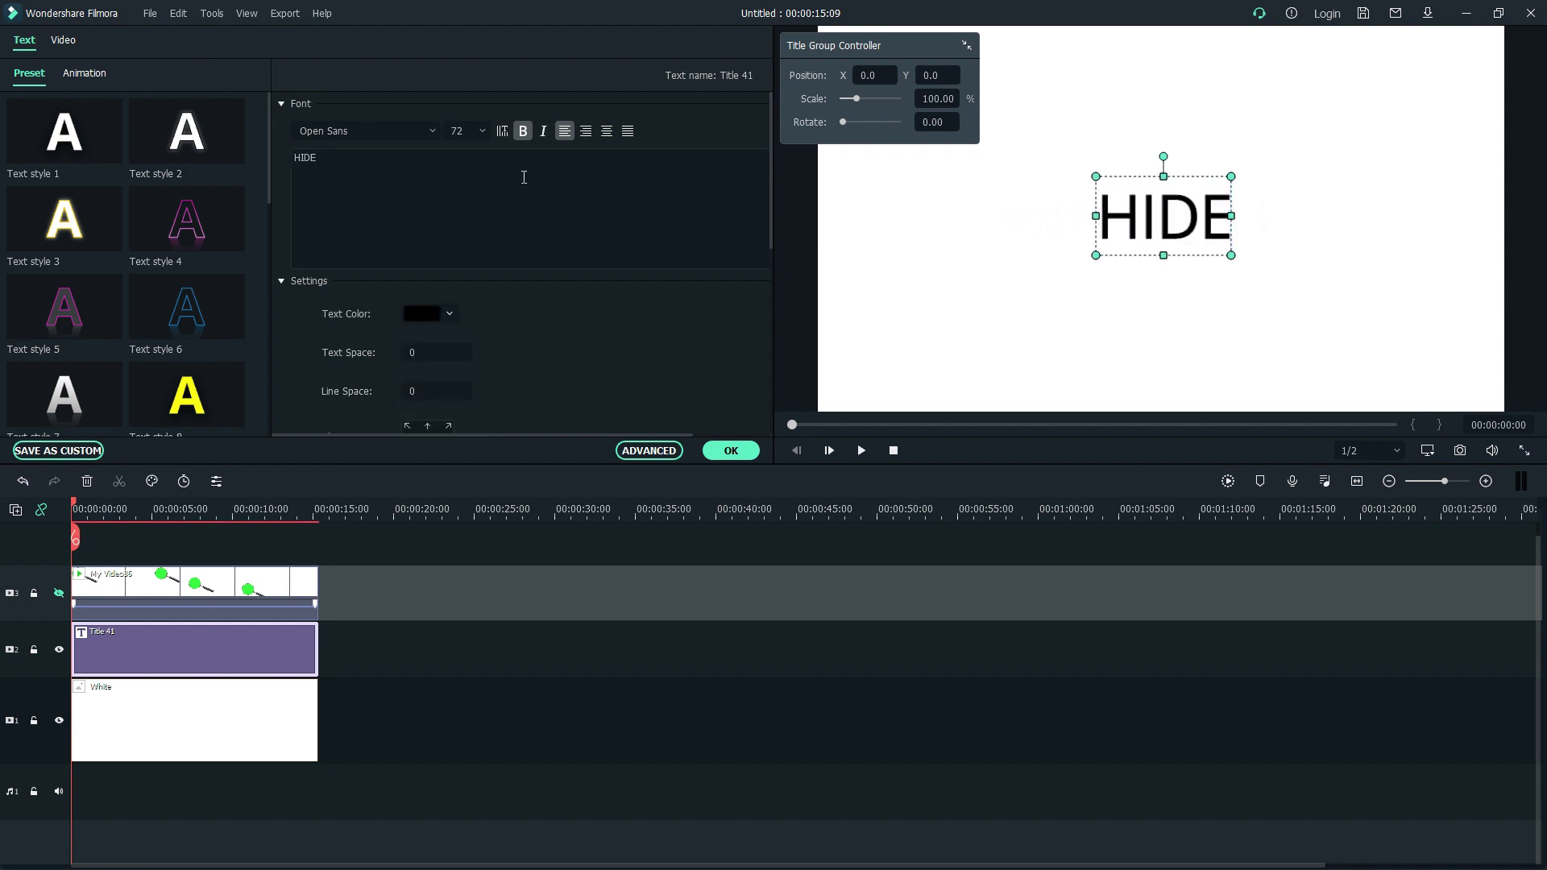
{"action": "scroll", "coordinate": [588, 326], "scroll_direction": "down", "scroll_amount": 3}
{"action": "scroll", "coordinate": [586, 326], "scroll_direction": "up", "scroll_amount": 5}
{"action": "left_click", "coordinate": [482, 131]}
{"action": "left_click", "coordinate": [472, 266]}
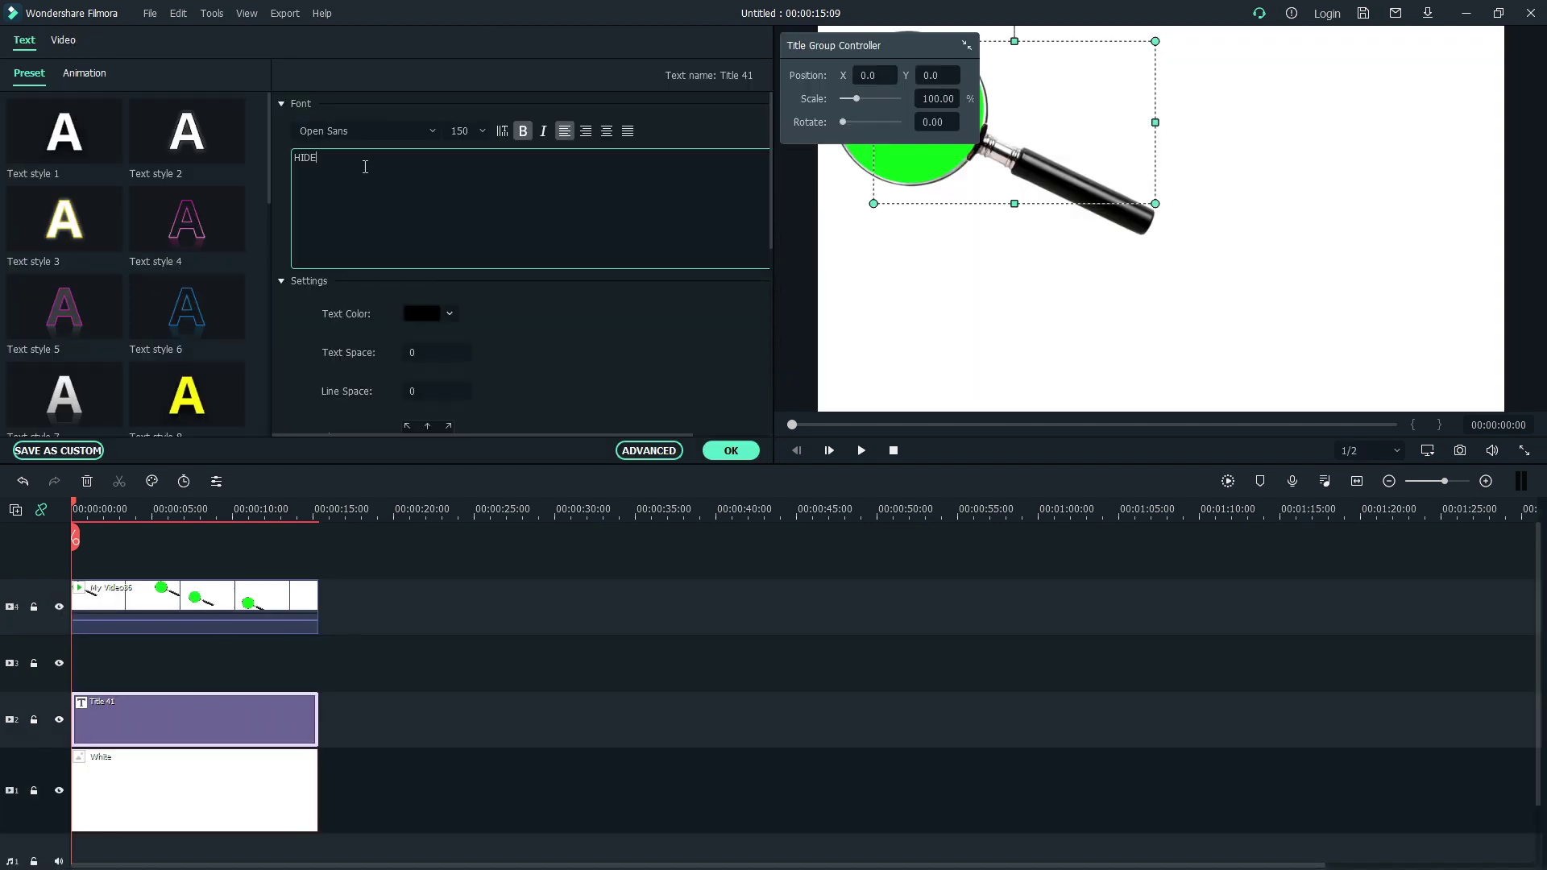
Add the word TEXT on a second line below HIDE and accept the title
{"action": "type", "text": "TEXT"}
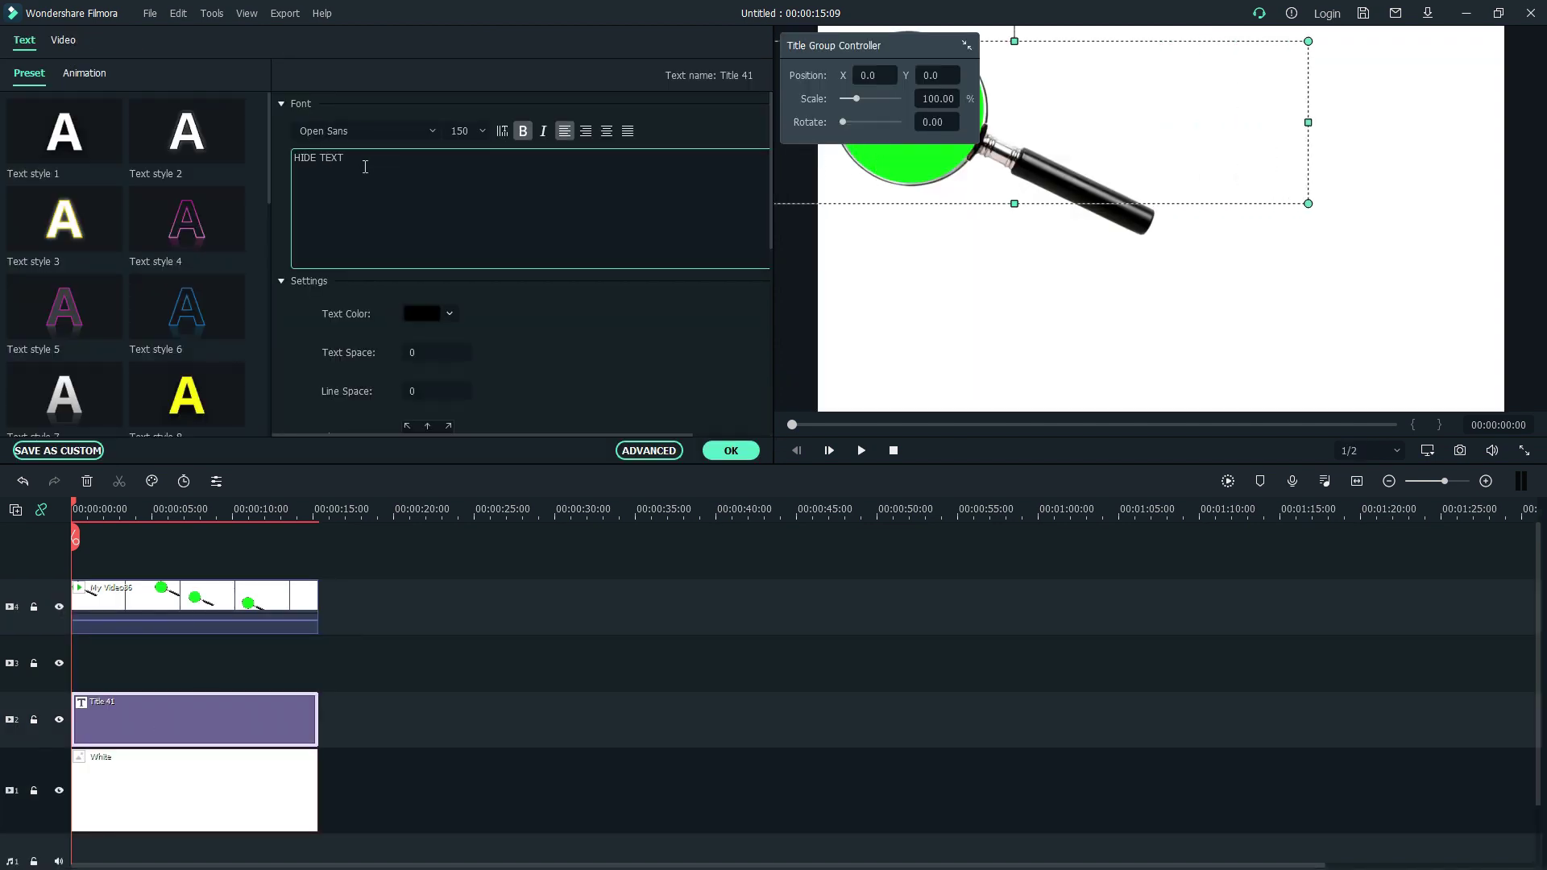
{"action": "key", "text": "Return"}
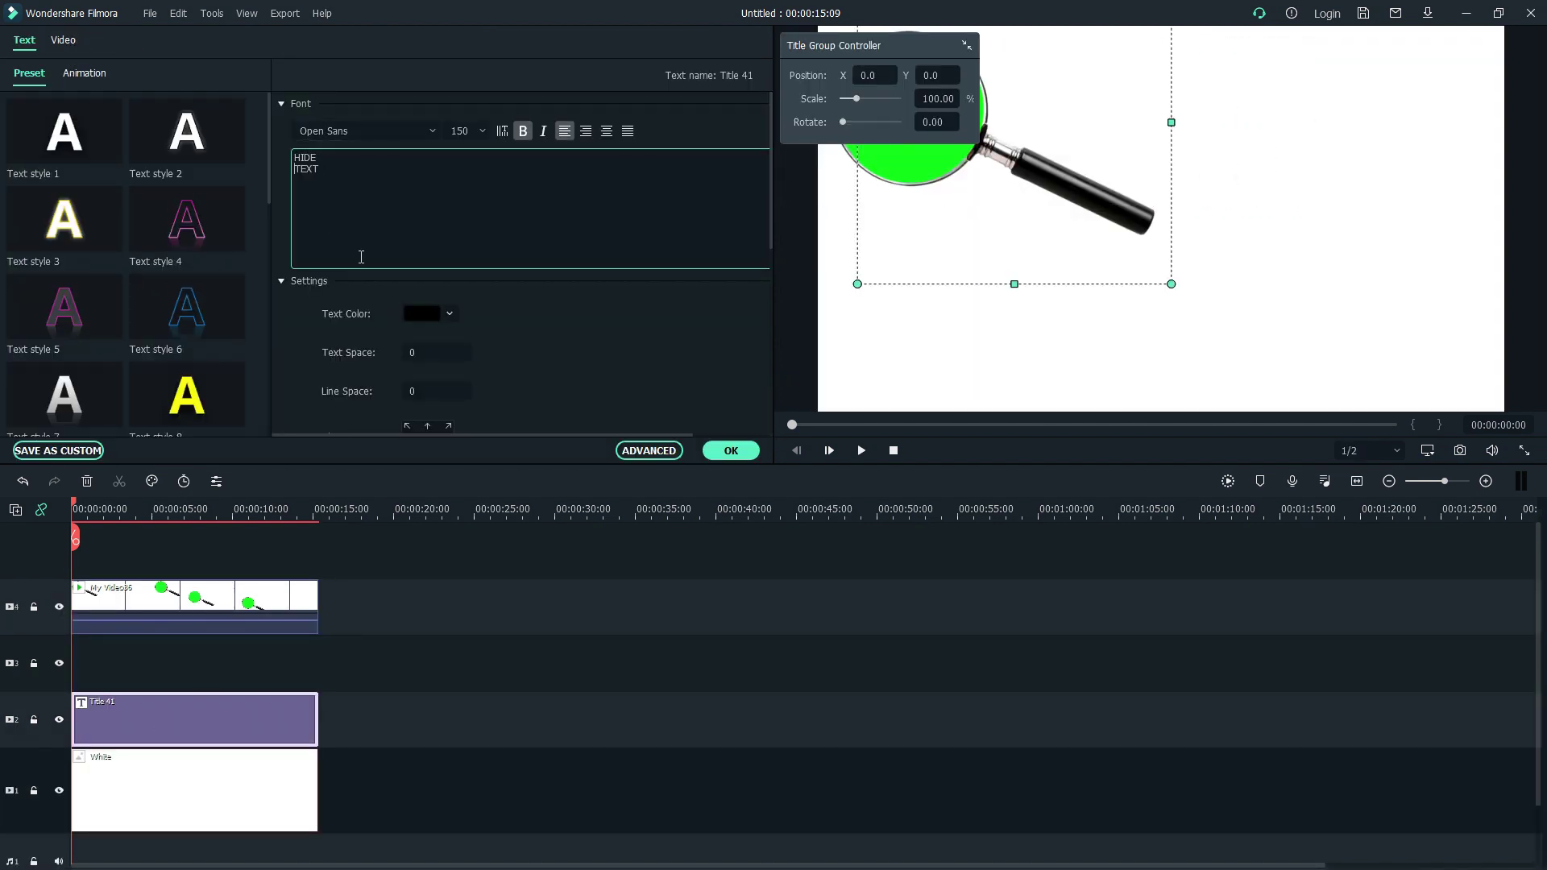
{"action": "left_click", "coordinate": [731, 450]}
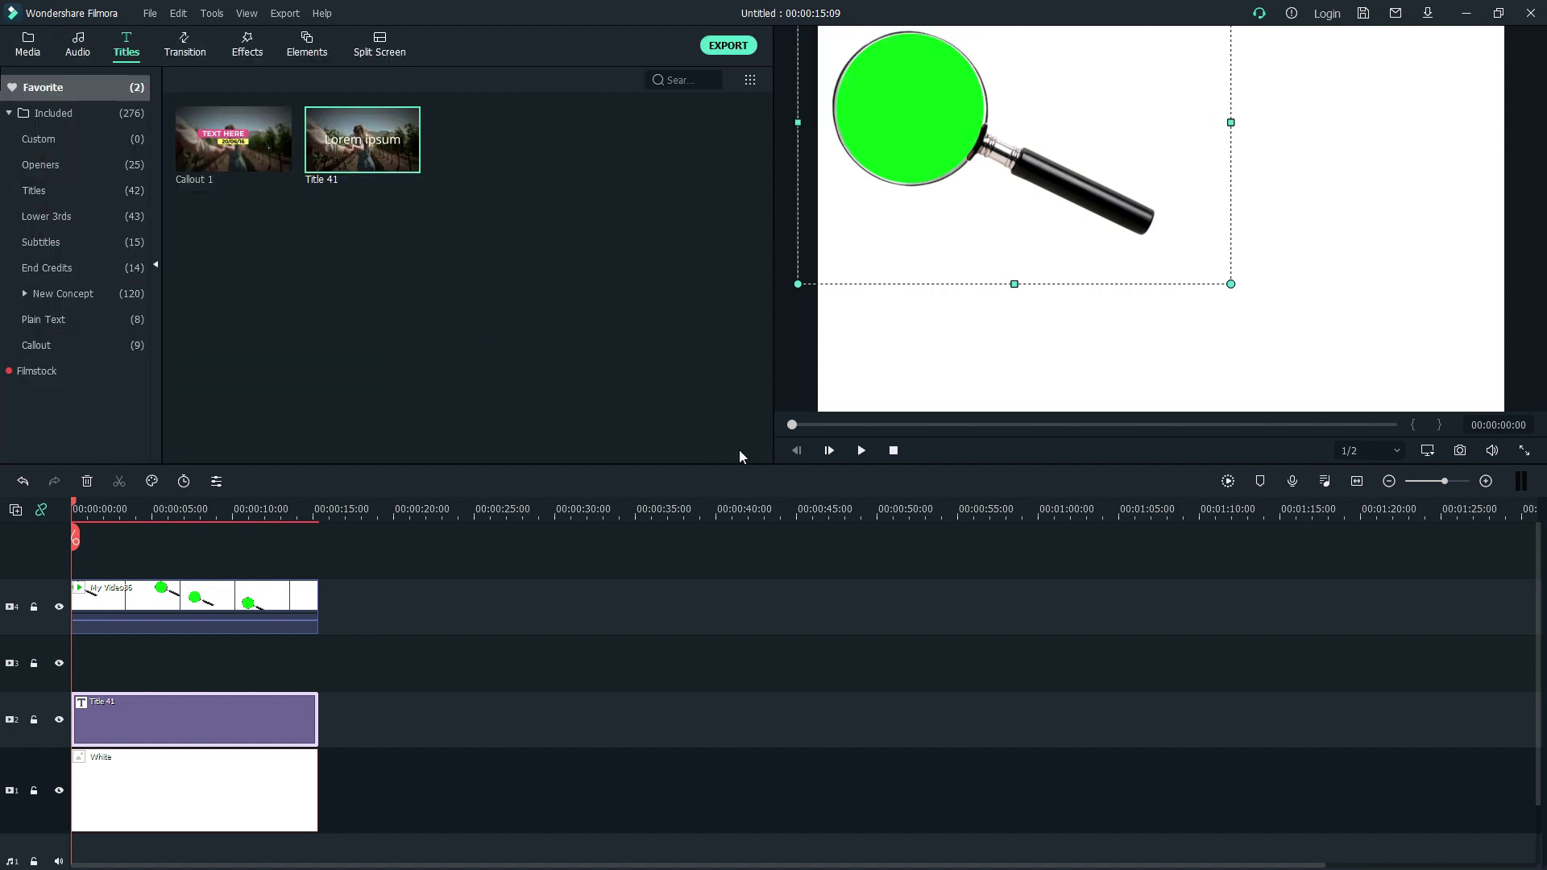
With the My Video36 track temporarily hidden, move the HIDE TEXT title to the middle of the frame
{"action": "left_click", "coordinate": [58, 607]}
{"action": "left_click_drag", "start_coordinate": [1097, 146], "coordinate": [1212, 249]}
{"action": "left_click", "coordinate": [59, 607]}
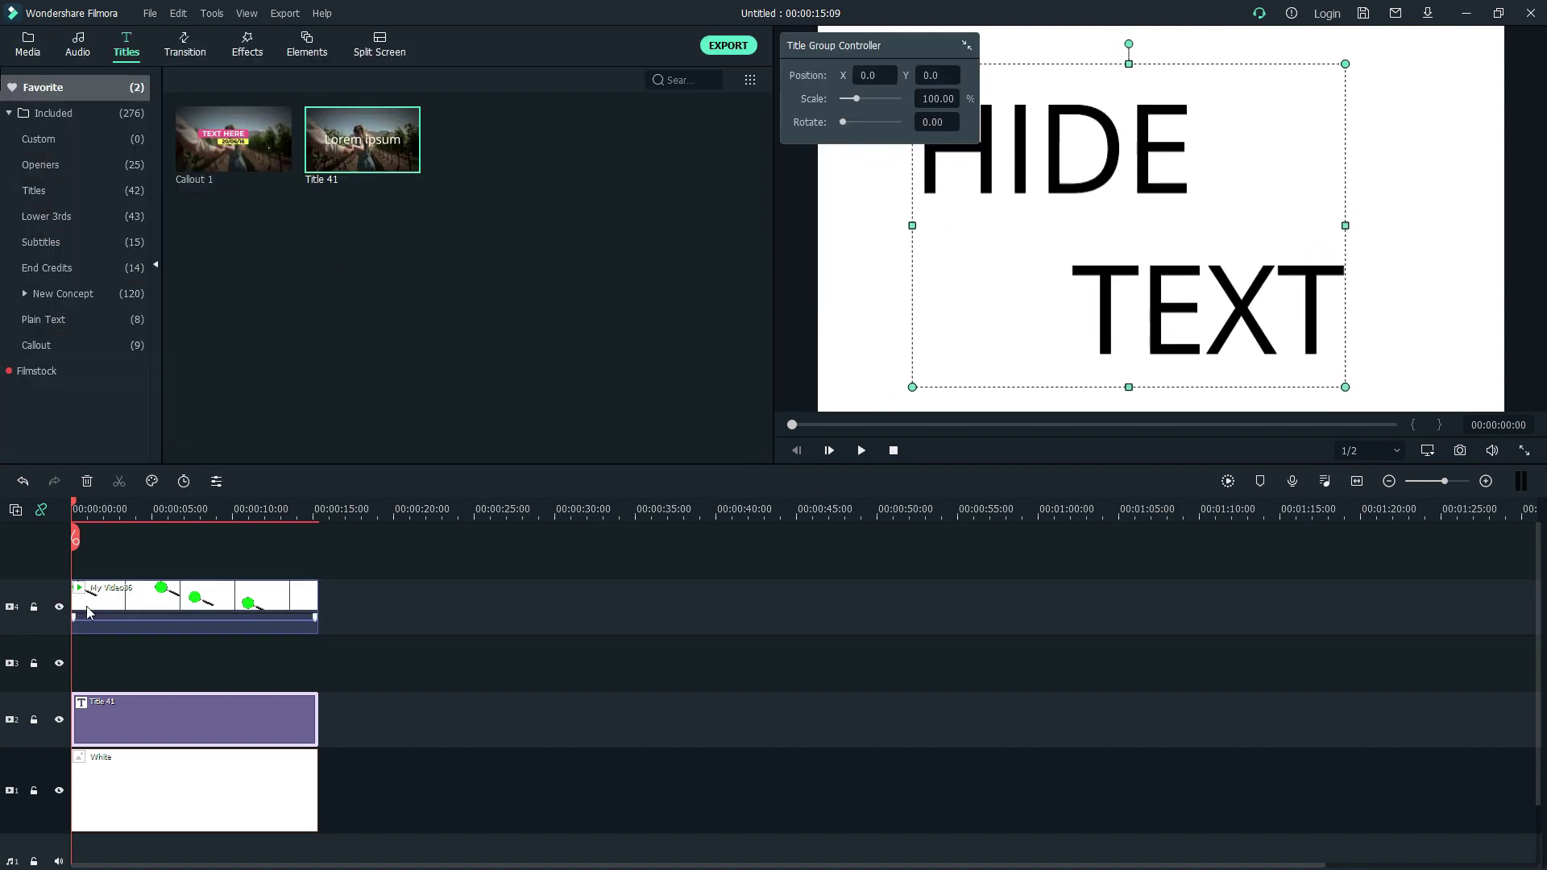
Move My Video36 to the track directly above the title and key out its green lens with Chroma Key
{"action": "left_click_drag", "start_coordinate": [86, 606], "coordinate": [103, 666]}
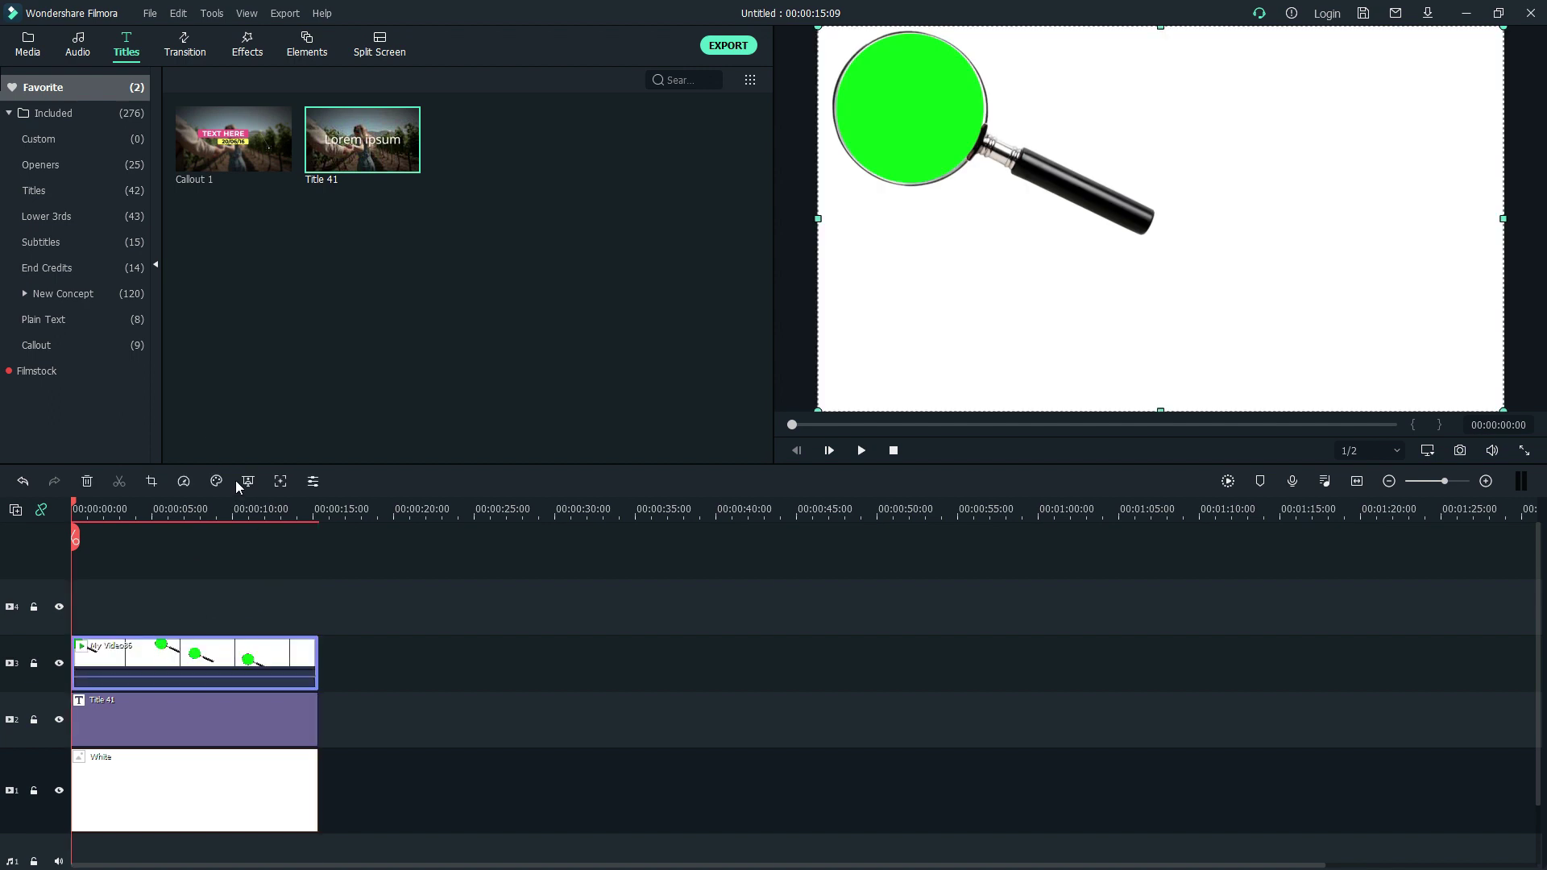
{"action": "left_click", "coordinate": [246, 481]}
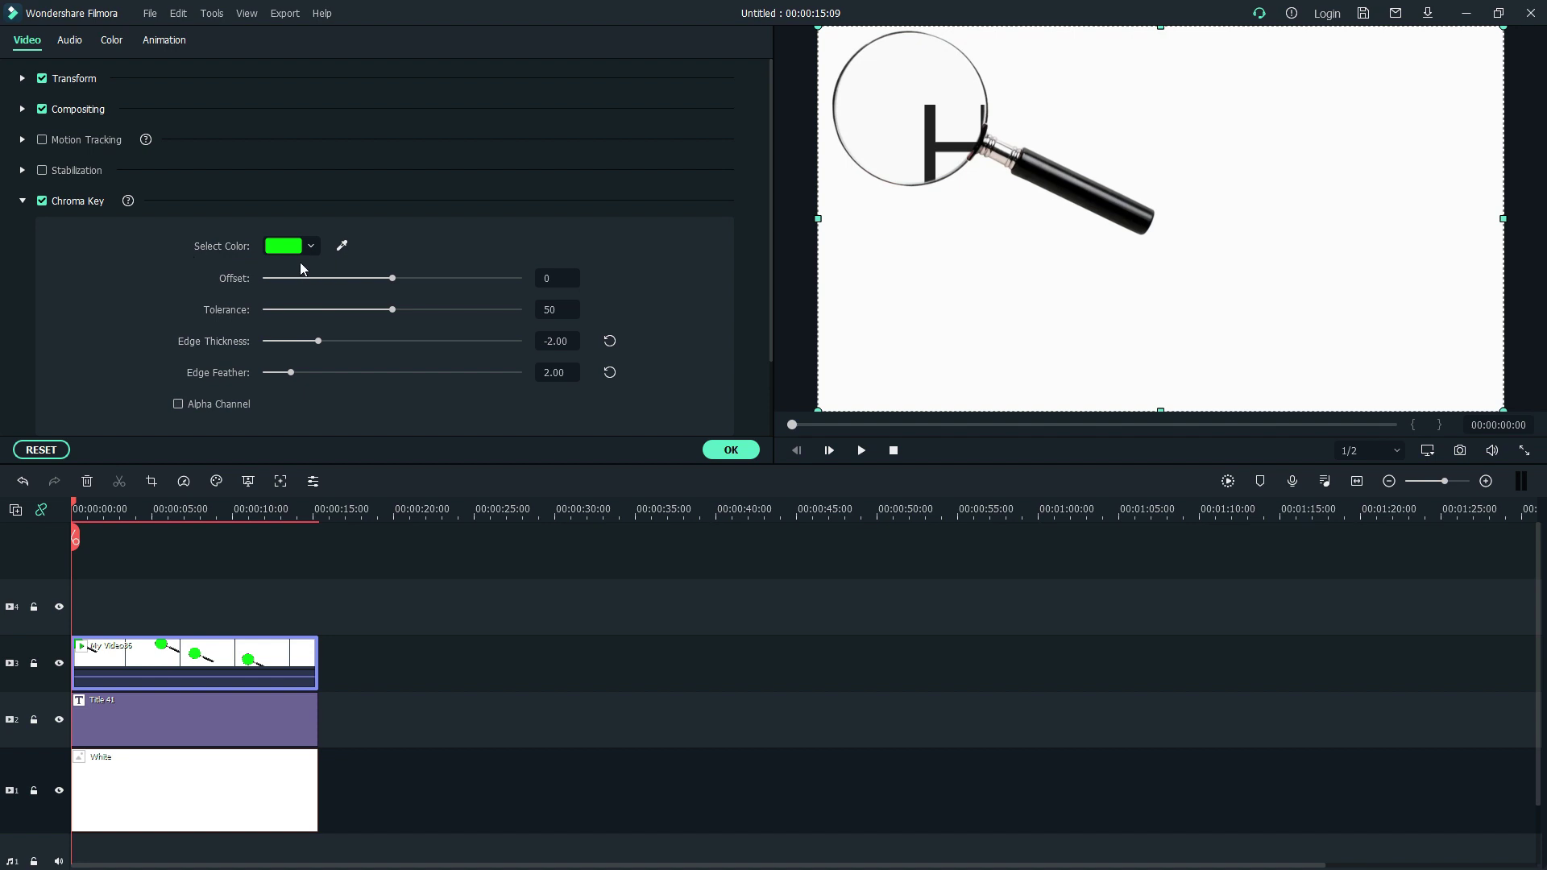
{"action": "left_click", "coordinate": [731, 449]}
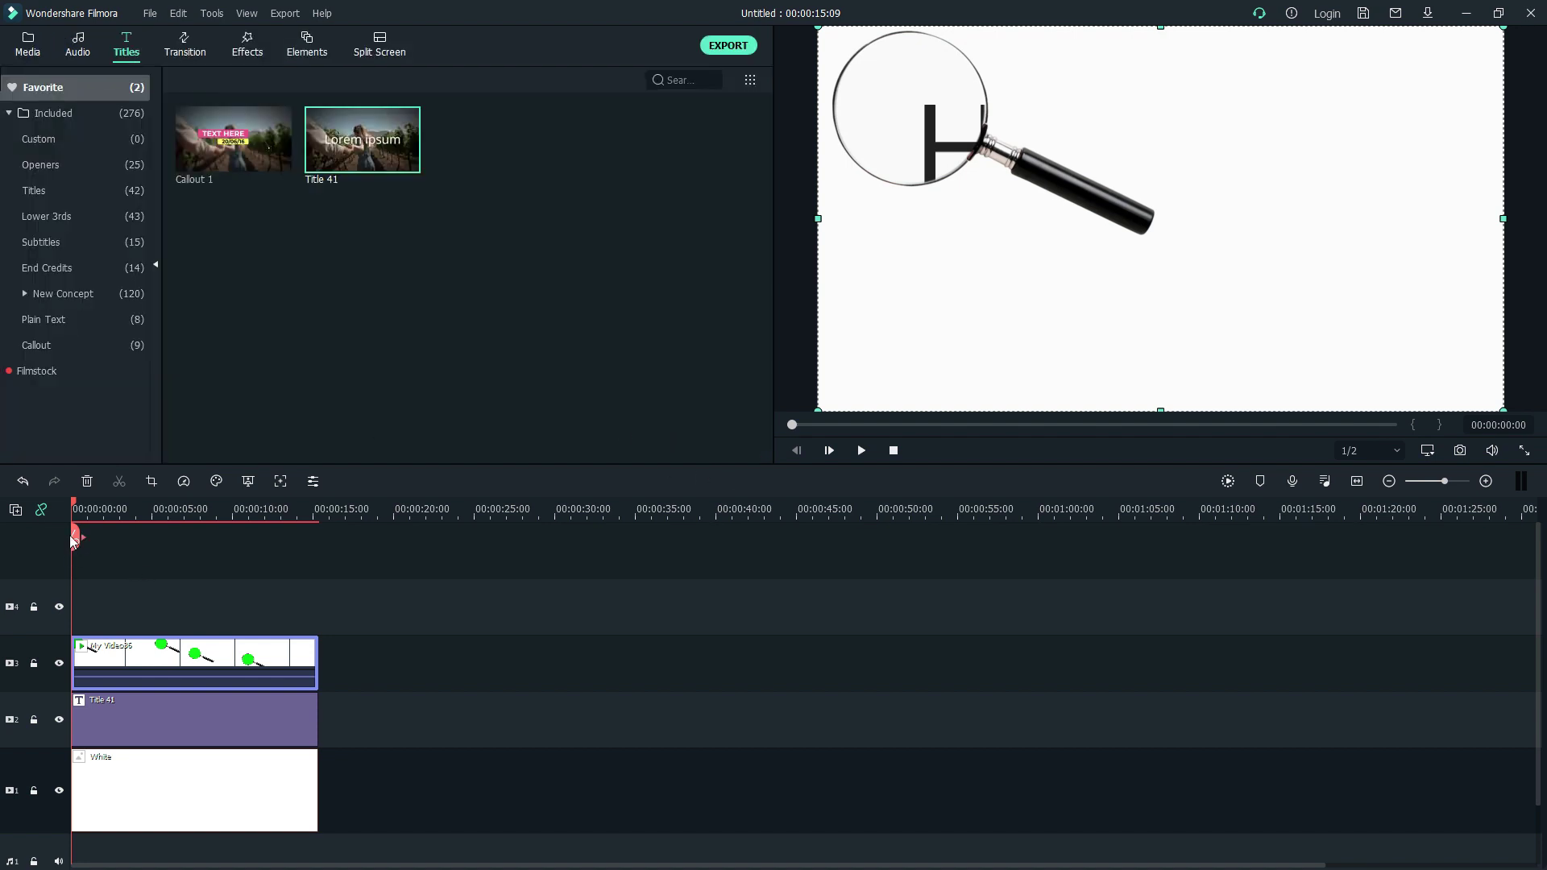
Set the HIDE TEXT title to No Animation and play the hidden text effect from the start
{"action": "mouse_move", "coordinate": [73, 503]}
{"action": "left_mouse_down"}
{"action": "mouse_move", "coordinate": [125, 504]}
{"action": "mouse_move", "coordinate": [71, 516]}
{"action": "left_mouse_up"}
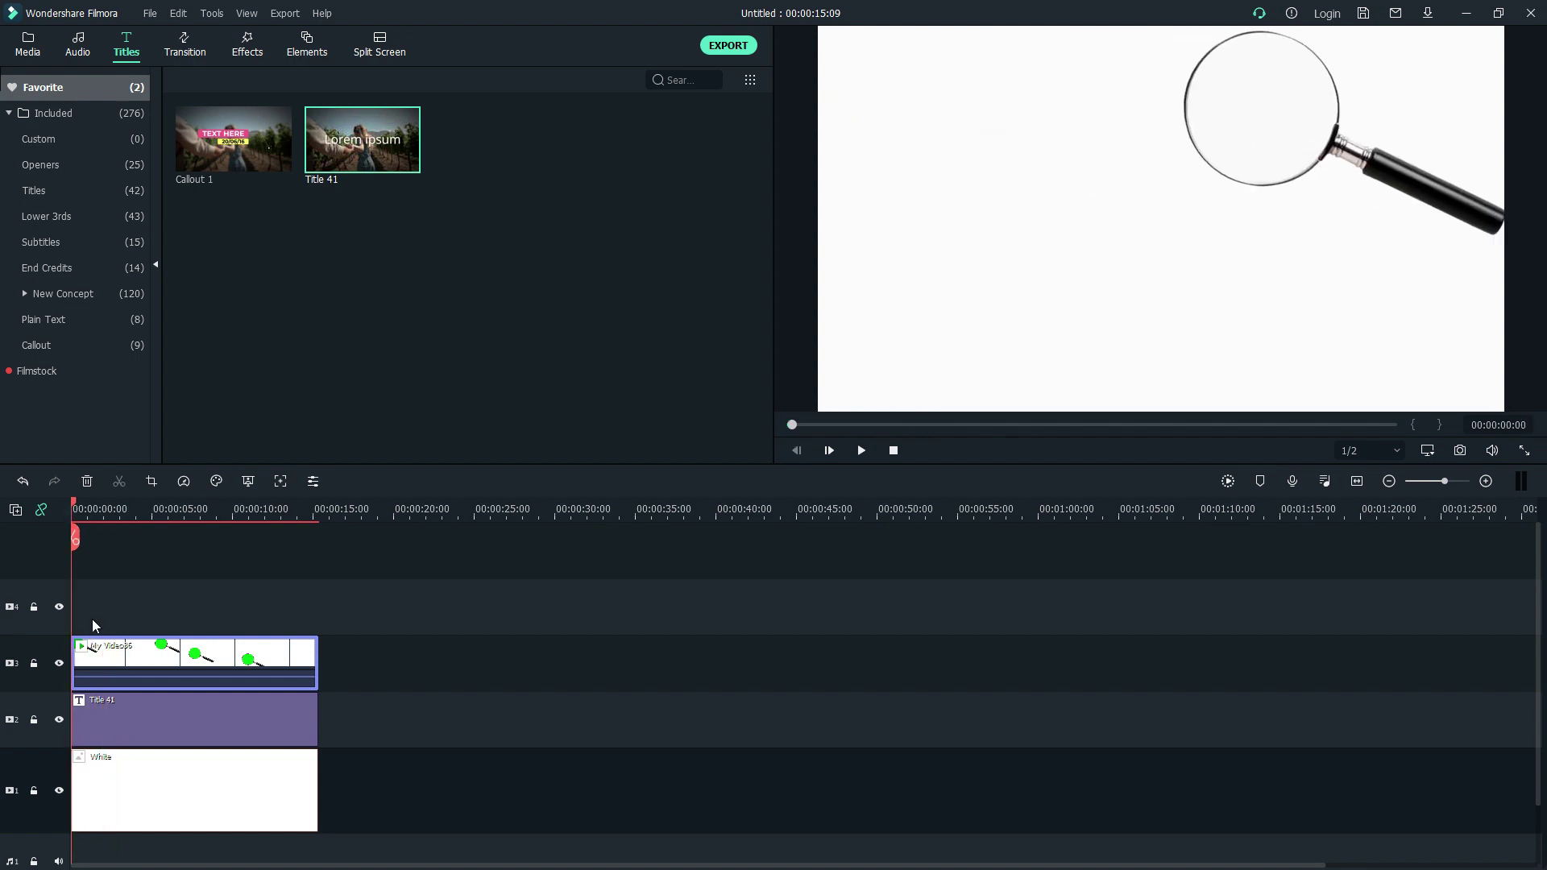
{"action": "double_click", "coordinate": [113, 719]}
{"action": "double_click", "coordinate": [66, 141]}
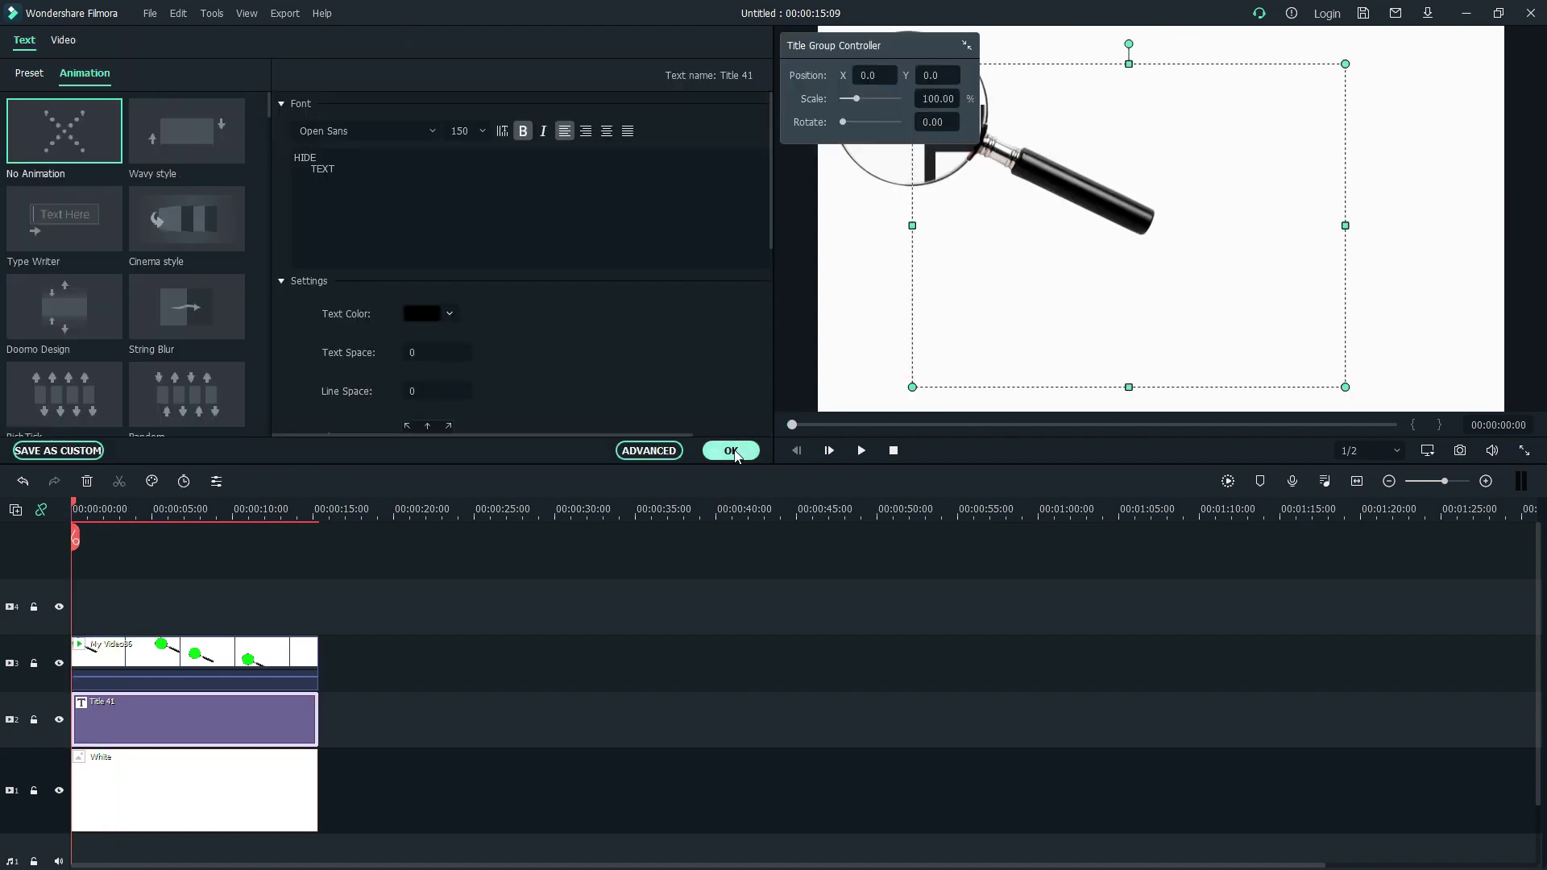
{"action": "left_click", "coordinate": [731, 449]}
{"action": "left_click", "coordinate": [443, 634]}
{"action": "key", "text": "space"}
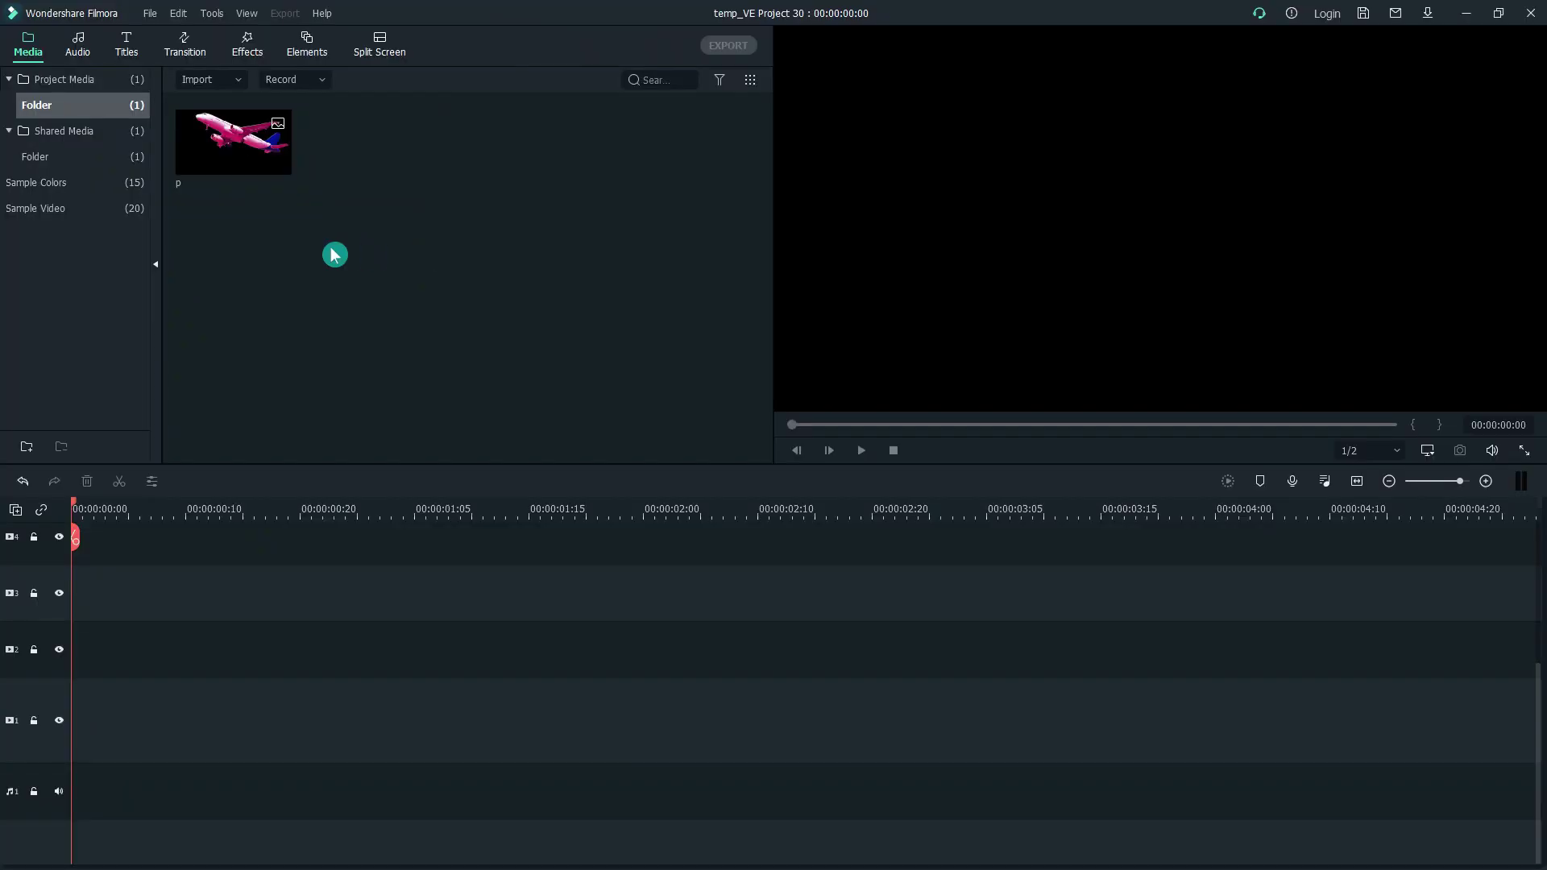
Place the White sample color on the first video track of the empty airplane project
{"action": "left_click", "coordinate": [49, 208]}
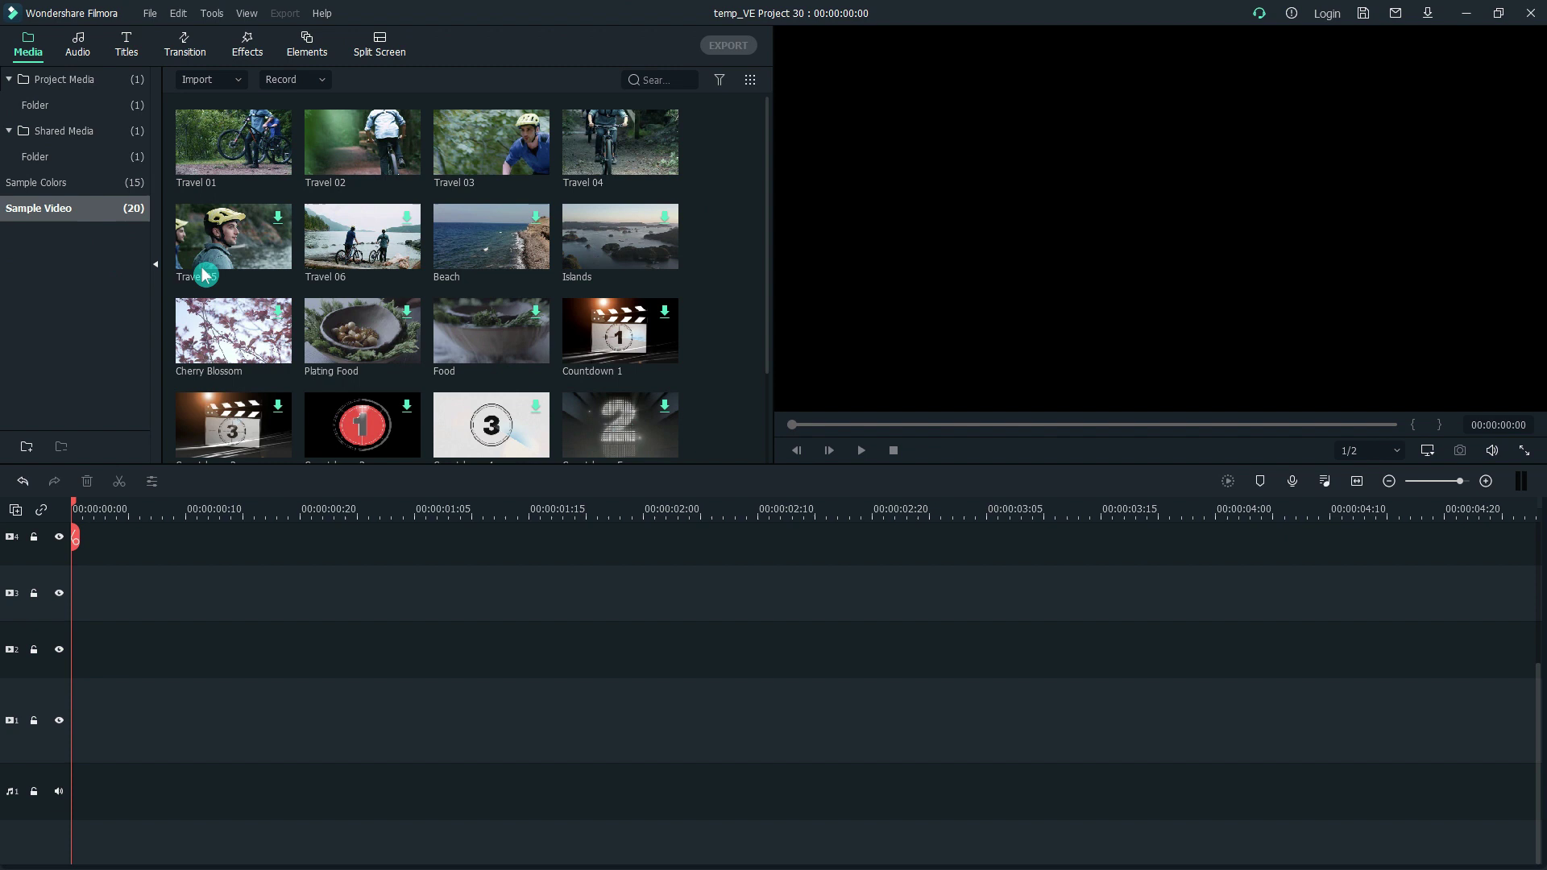
{"action": "left_click", "coordinate": [69, 185]}
{"action": "left_click_drag", "start_coordinate": [366, 149], "coordinate": [419, 685]}
Add Title 41 to the second video track above the white clip
{"action": "double_click", "coordinate": [64, 84]}
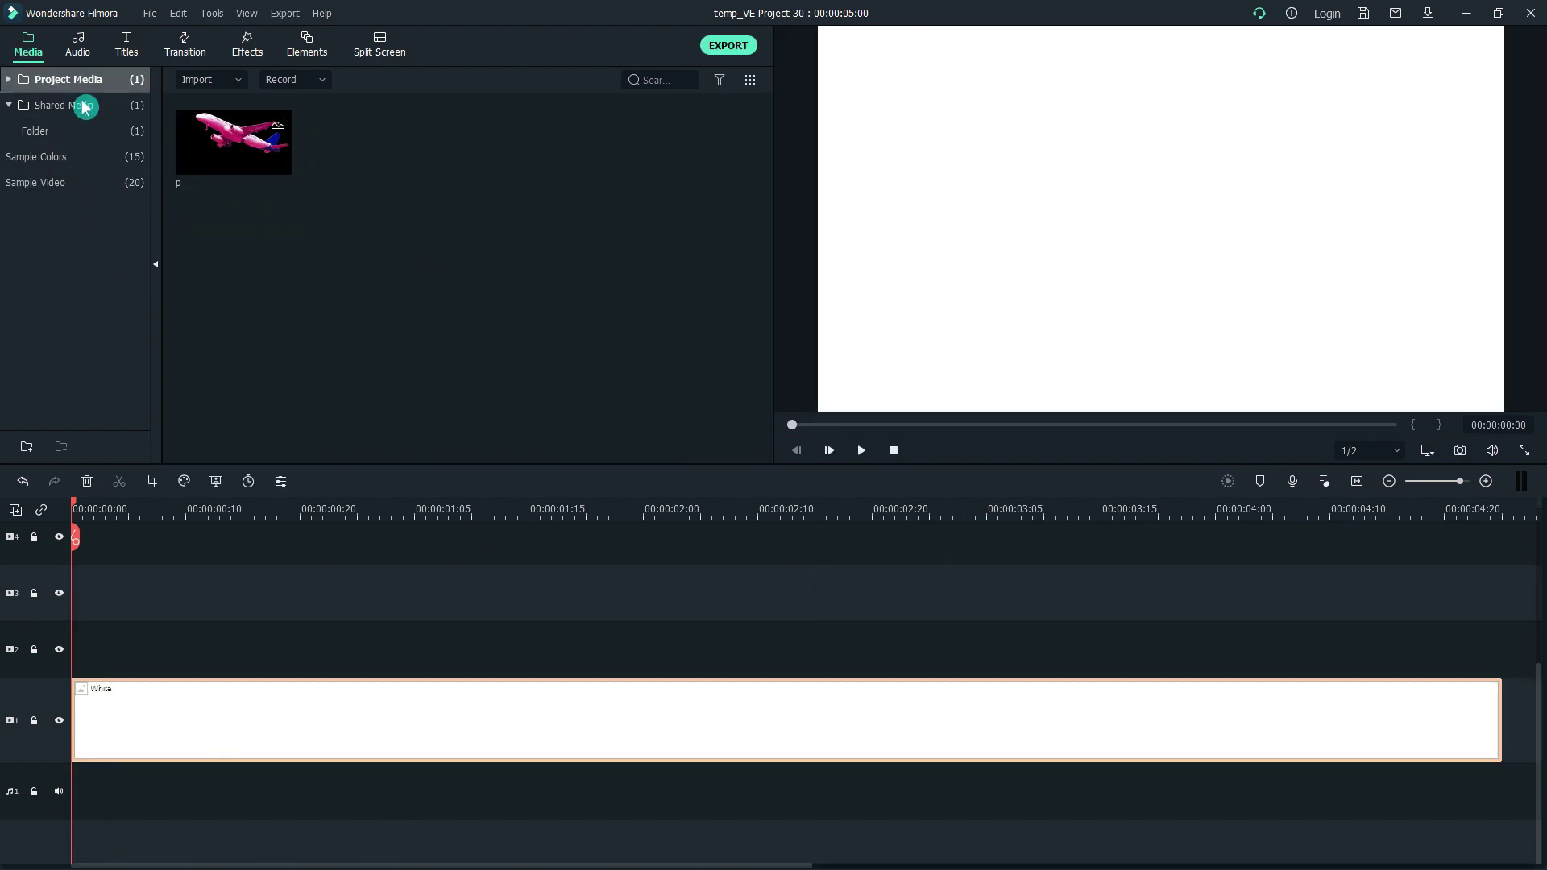
{"action": "left_click", "coordinate": [128, 42]}
{"action": "left_click_drag", "start_coordinate": [362, 190], "coordinate": [338, 666]}
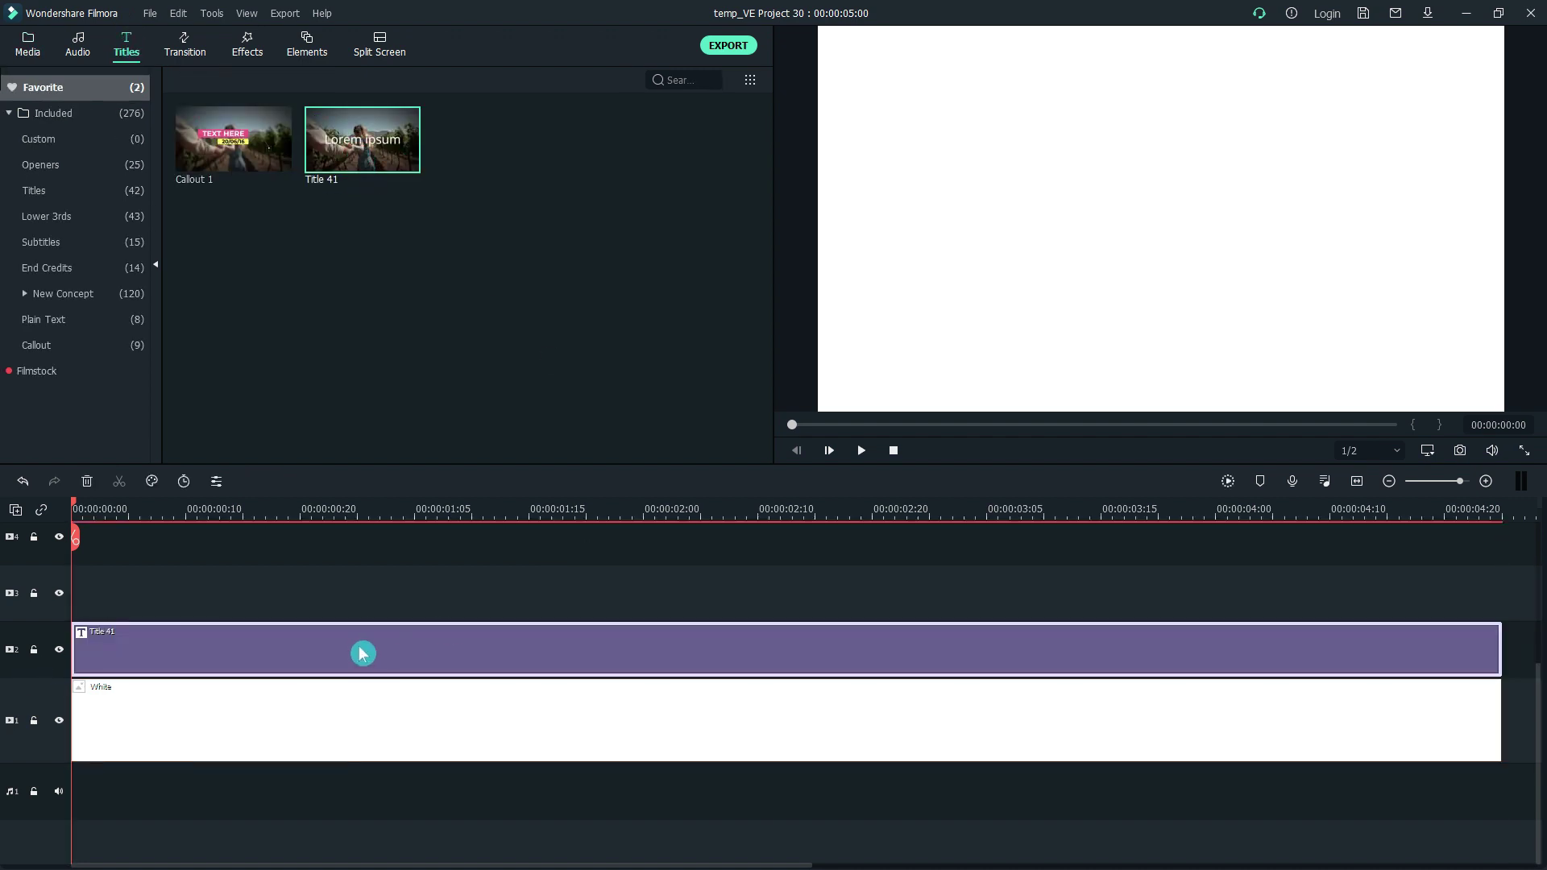
Replace the new title's placeholder text with TOYAKORAEXTRA
{"action": "double_click", "coordinate": [325, 653]}
{"action": "left_click", "coordinate": [391, 165]}
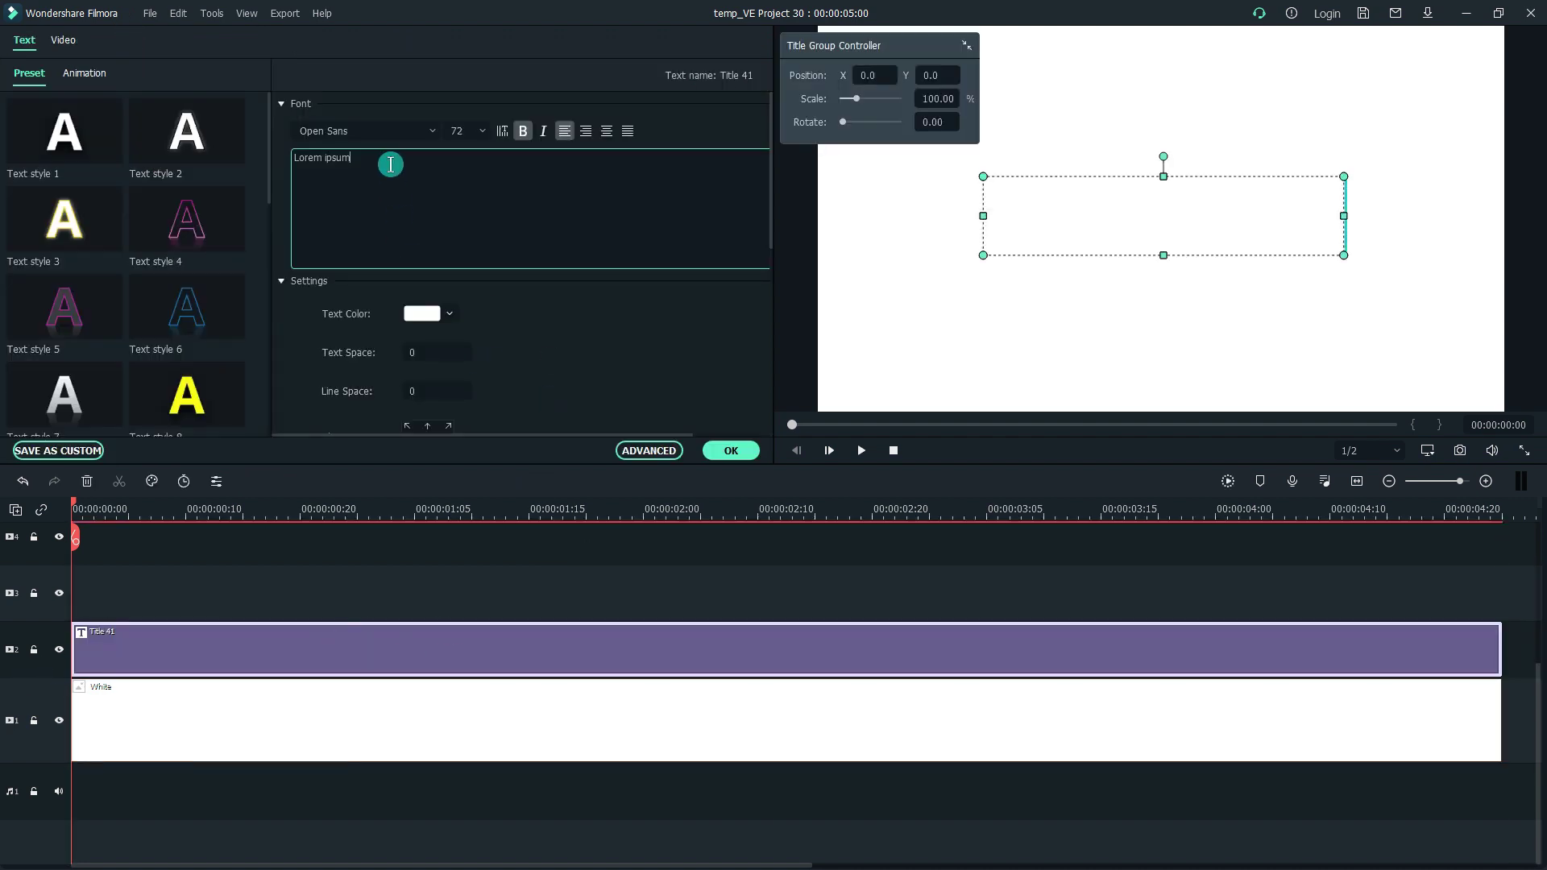
{"action": "key", "text": "BackSpace"}
{"action": "key", "text": "BackSpace"}
{"action": "key", "text": "BackSpace"}
{"action": "key", "text": "BackSpace"}
{"action": "key", "text": "BackSpace"}
{"action": "key", "text": "BackSpace"}
{"action": "key", "text": "BackSpace"}
{"action": "key", "text": "BackSpace"}
{"action": "key", "text": "BackSpace"}
{"action": "key", "text": "BackSpace"}
{"action": "key", "text": "BackSpace"}
{"action": "type", "text": "TOYAKORAEXTRA"}
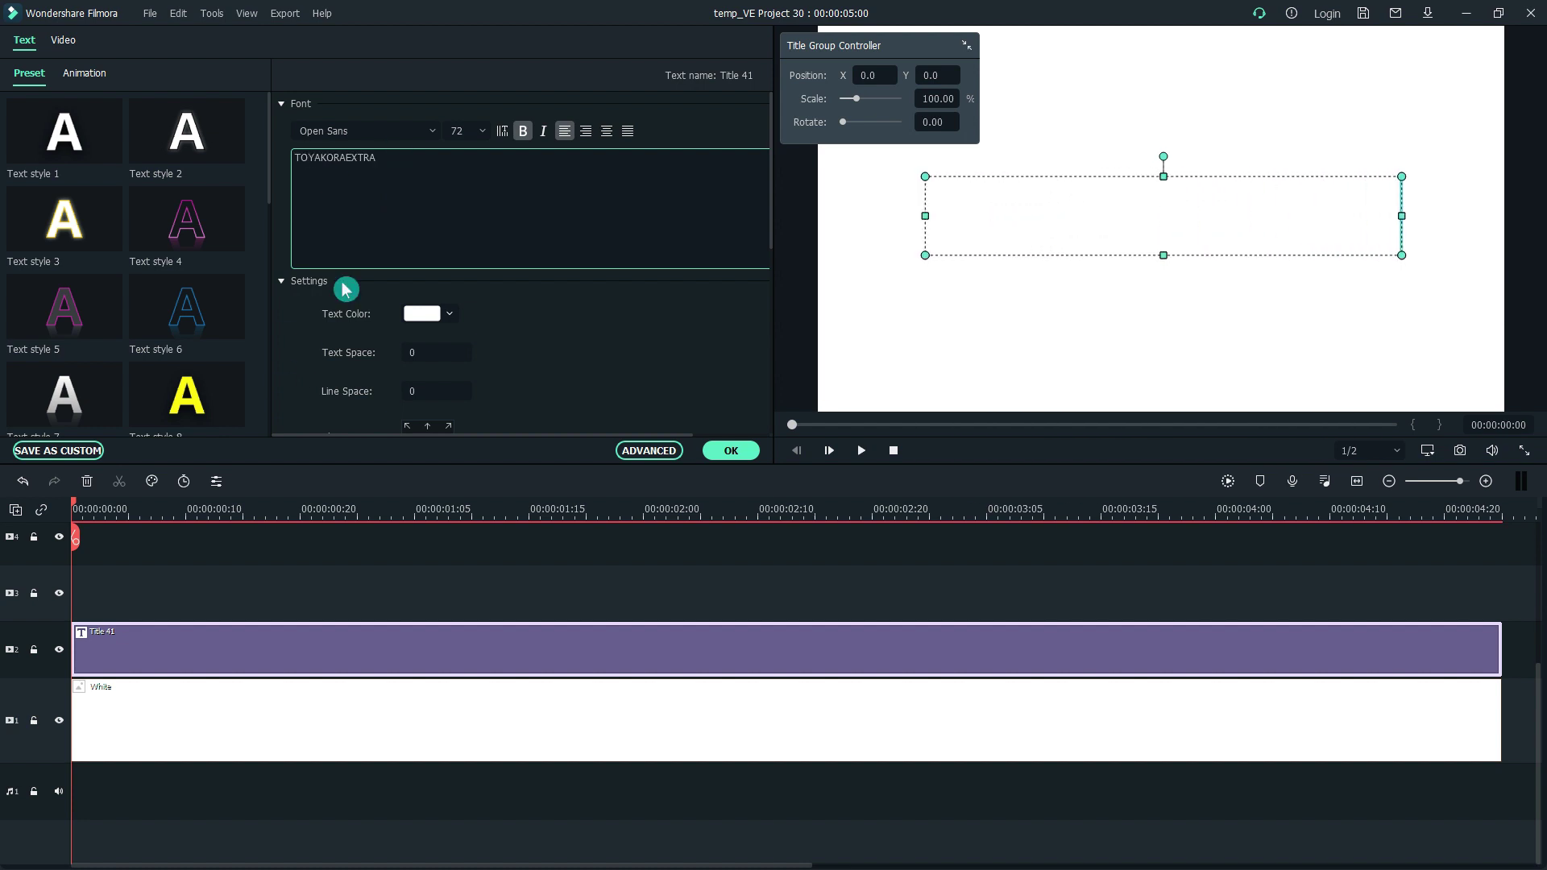
Color the TOYAKORAEXTRA title black and set its font to Noto Serif Bold
{"action": "left_click", "coordinate": [447, 313]}
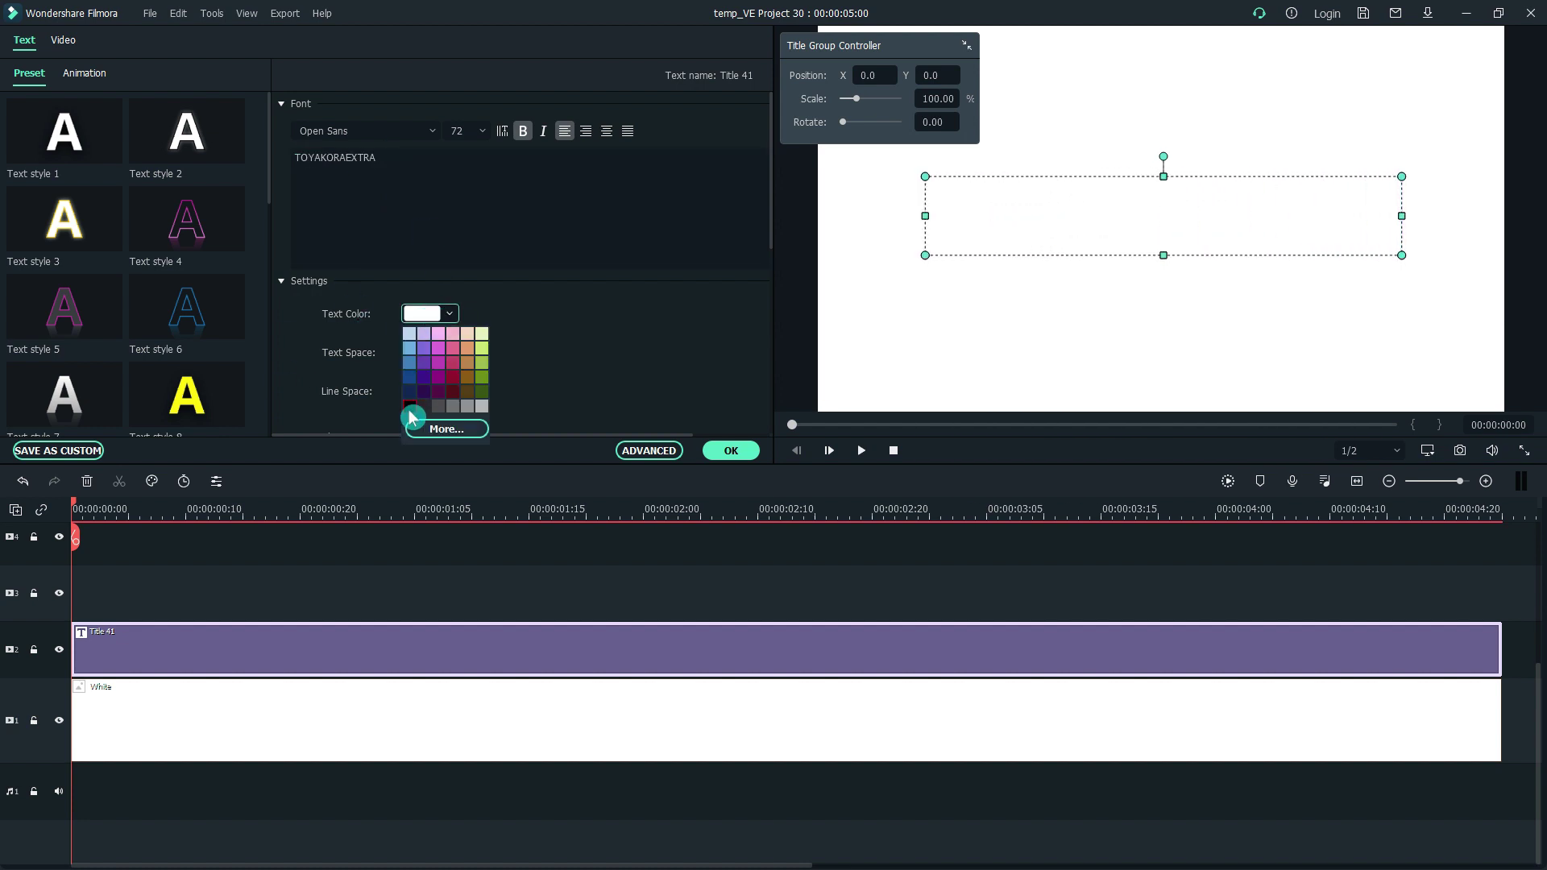
{"action": "left_click", "coordinate": [408, 406]}
{"action": "left_click", "coordinate": [432, 131]}
{"action": "left_click", "coordinate": [459, 240]}
{"action": "left_click", "coordinate": [434, 136]}
{"action": "left_click", "coordinate": [511, 213]}
Set the title's font size to 150 and shorten its text to TOYAKORA
{"action": "left_click", "coordinate": [469, 131]}
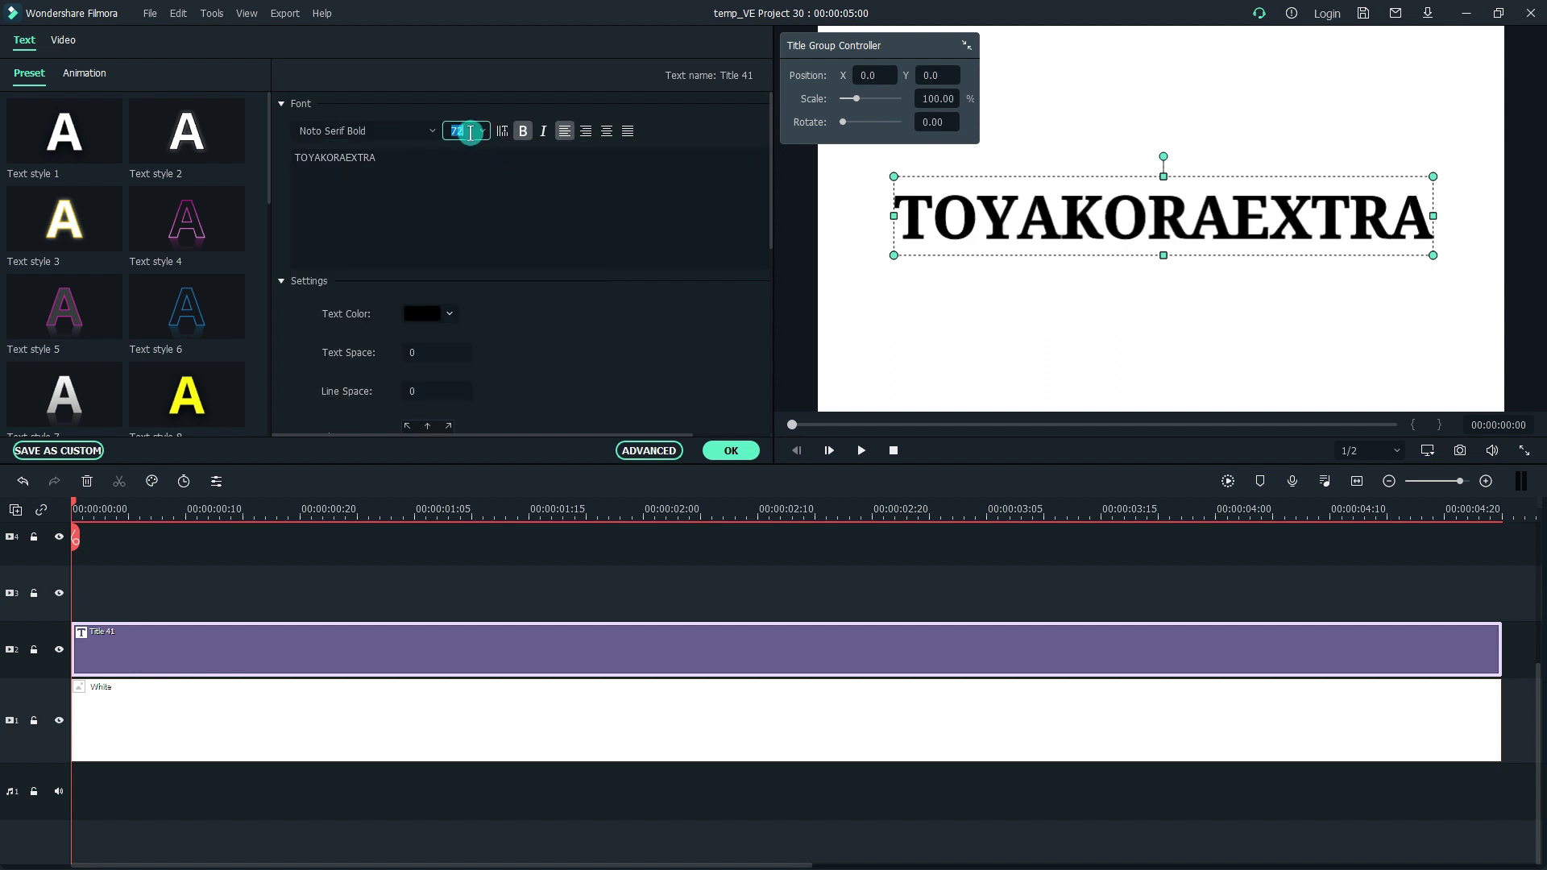
{"action": "left_click", "coordinate": [483, 134]}
{"action": "left_click", "coordinate": [462, 263]}
{"action": "left_click", "coordinate": [407, 189]}
{"action": "key", "text": "BackSpace"}
{"action": "key", "text": "BackSpace"}
{"action": "key", "text": "BackSpace"}
{"action": "key", "text": "BackSpace"}
{"action": "key", "text": "BackSpace"}
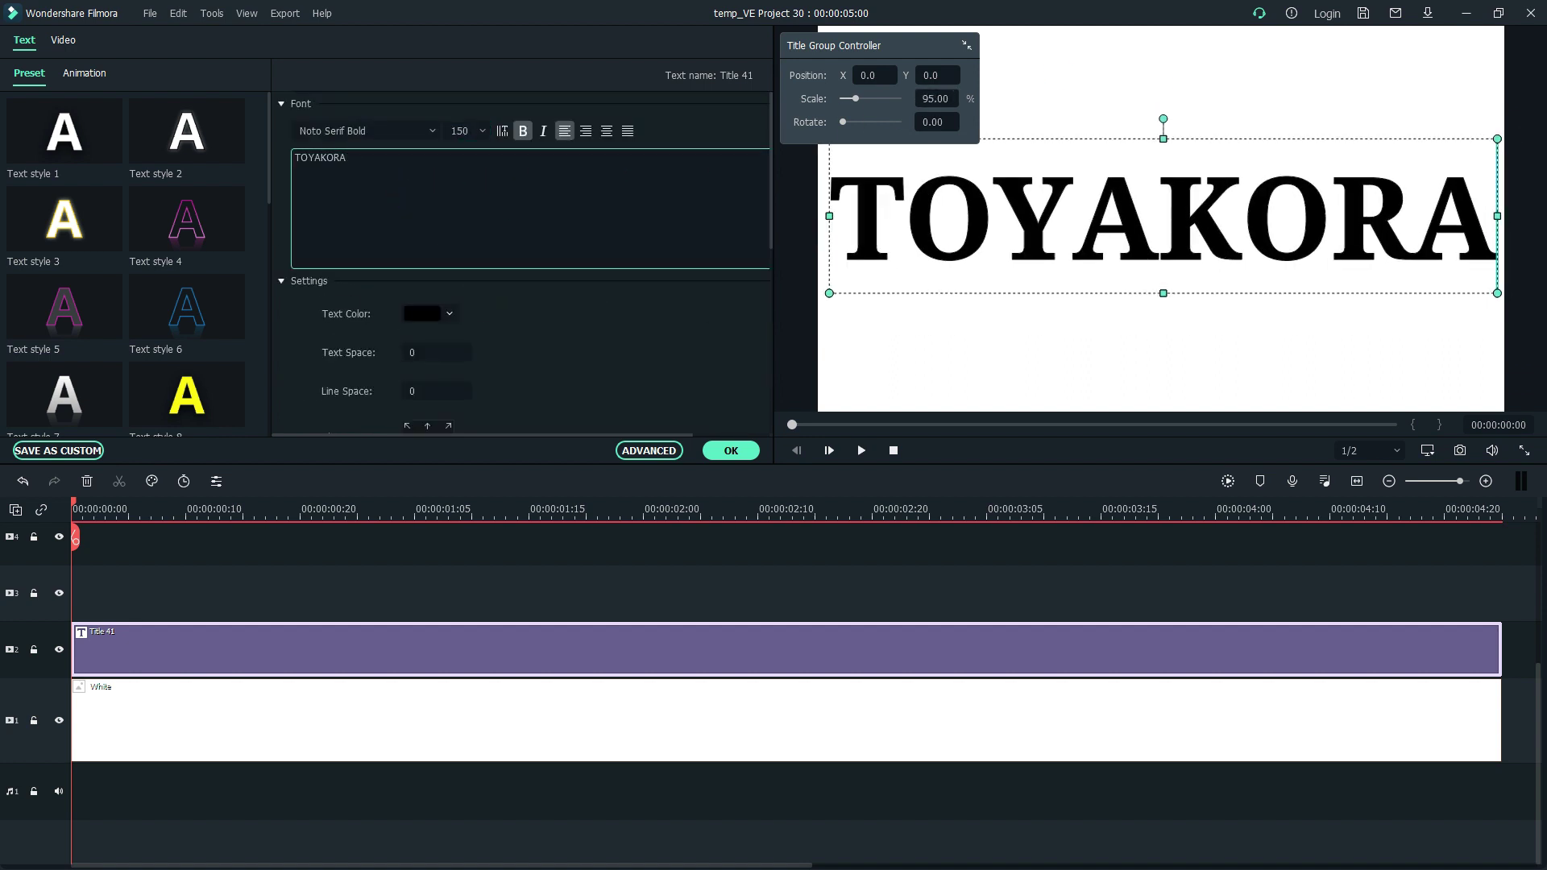
Apply the title edits and nudge the TOYAKORA text slightly within the preview frame
{"action": "left_click", "coordinate": [727, 451]}
{"action": "left_click", "coordinate": [1161, 346]}
{"action": "left_click_drag", "start_coordinate": [1160, 218], "coordinate": [1157, 220]}
Duplicate the TOYAKORA title and place the copy on the third video track, aligned with the start of the timeline
{"action": "right_click", "coordinate": [656, 642]}
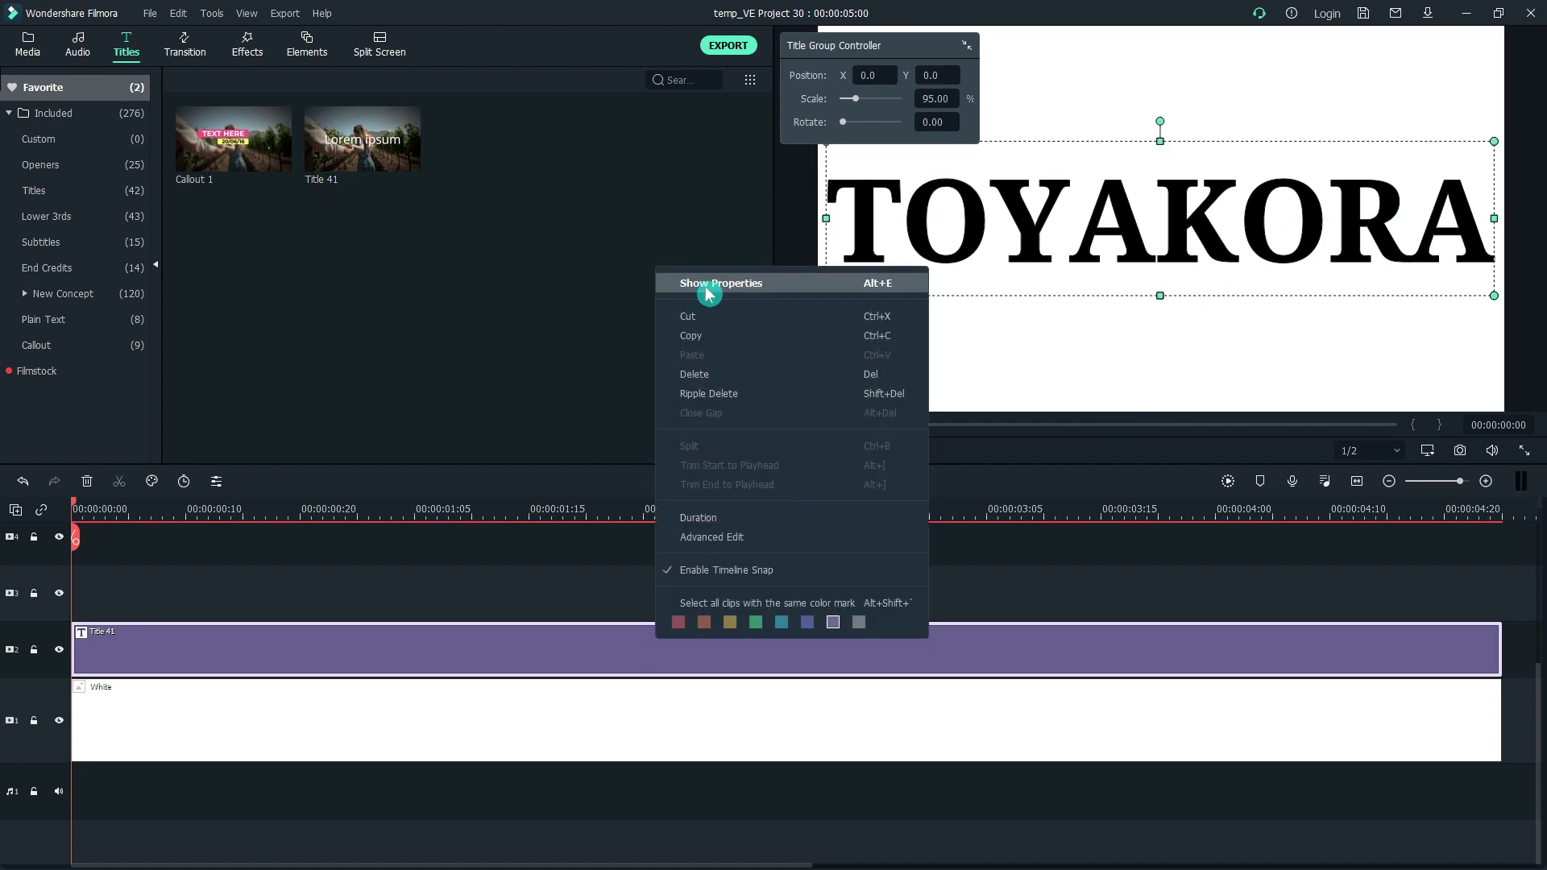
{"action": "left_click", "coordinate": [182, 543]}
{"action": "left_click", "coordinate": [1008, 656]}
{"action": "right_click", "coordinate": [1008, 656]}
{"action": "left_click", "coordinate": [1060, 258]}
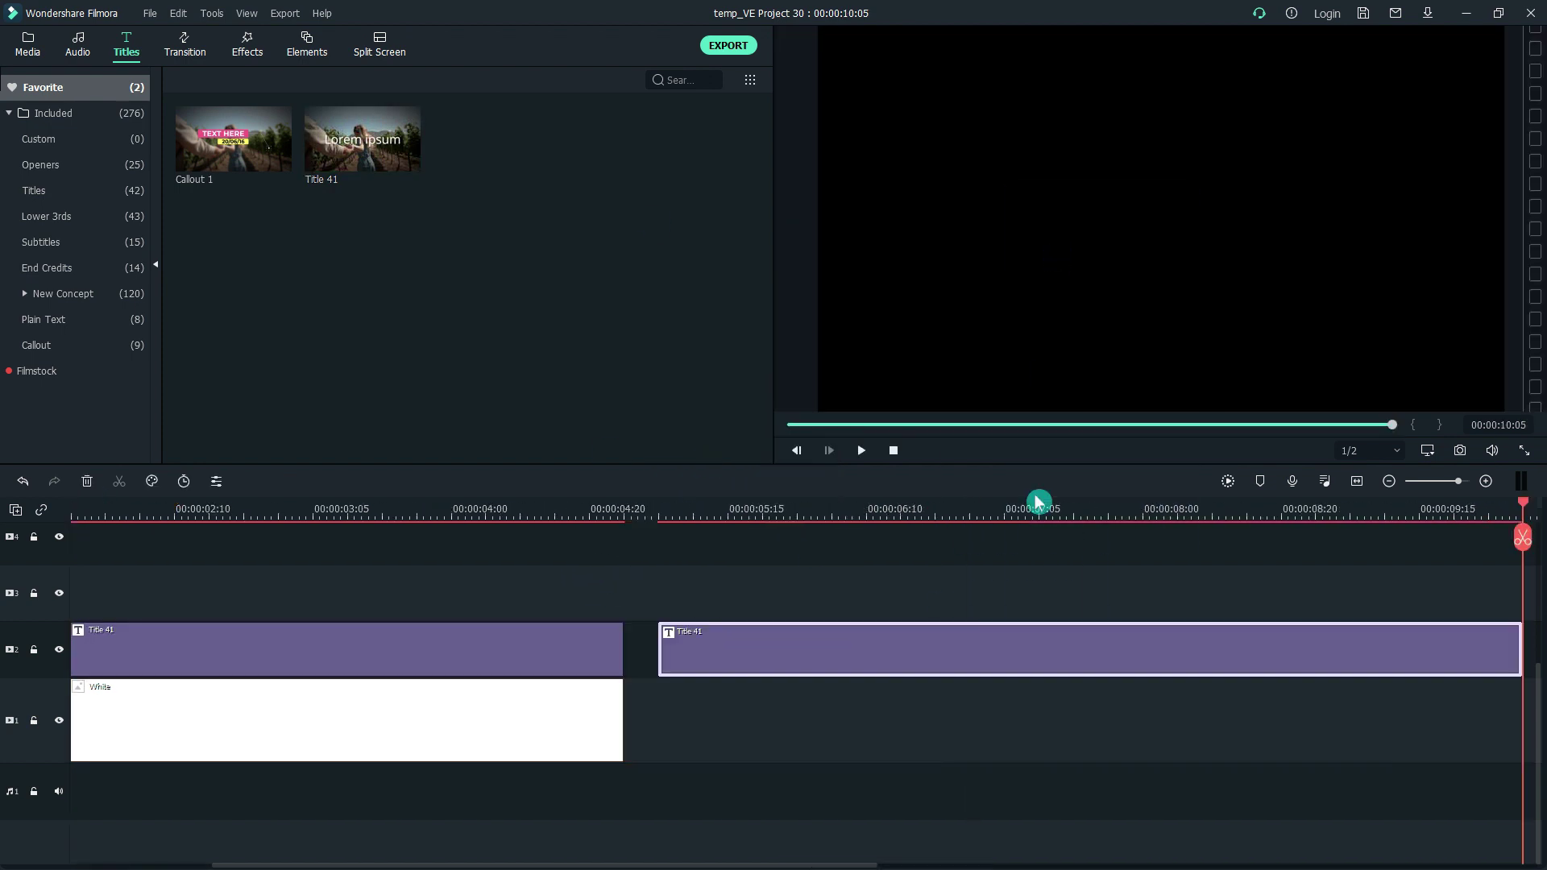
{"action": "left_click_drag", "start_coordinate": [919, 557], "coordinate": [201, 595]}
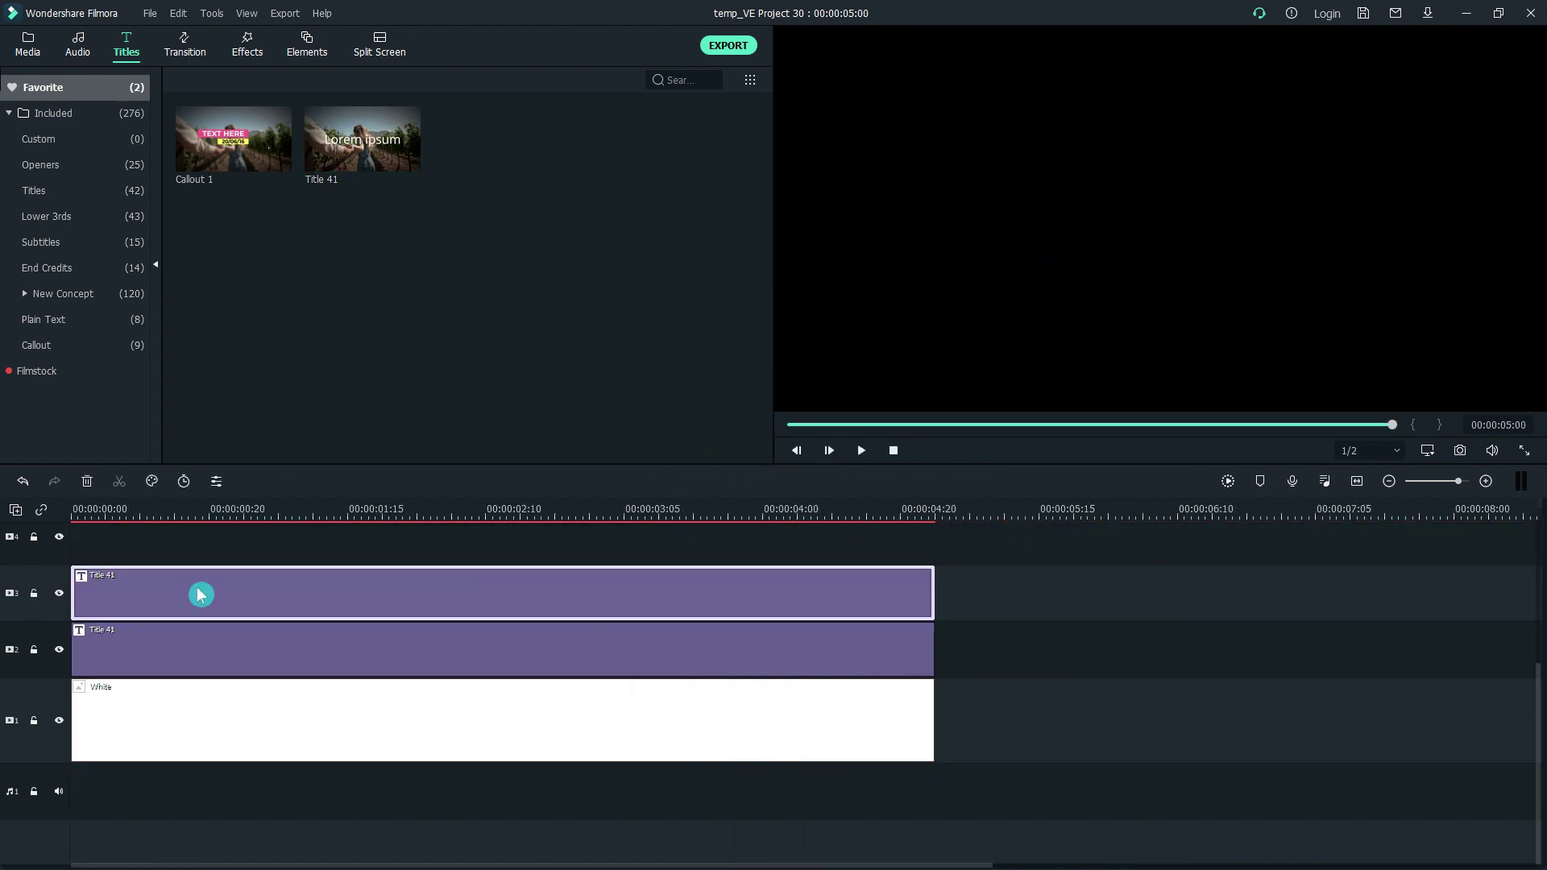
Turn off Text Fill for the third-track title in the advanced text editor
{"action": "double_click", "coordinate": [394, 600]}
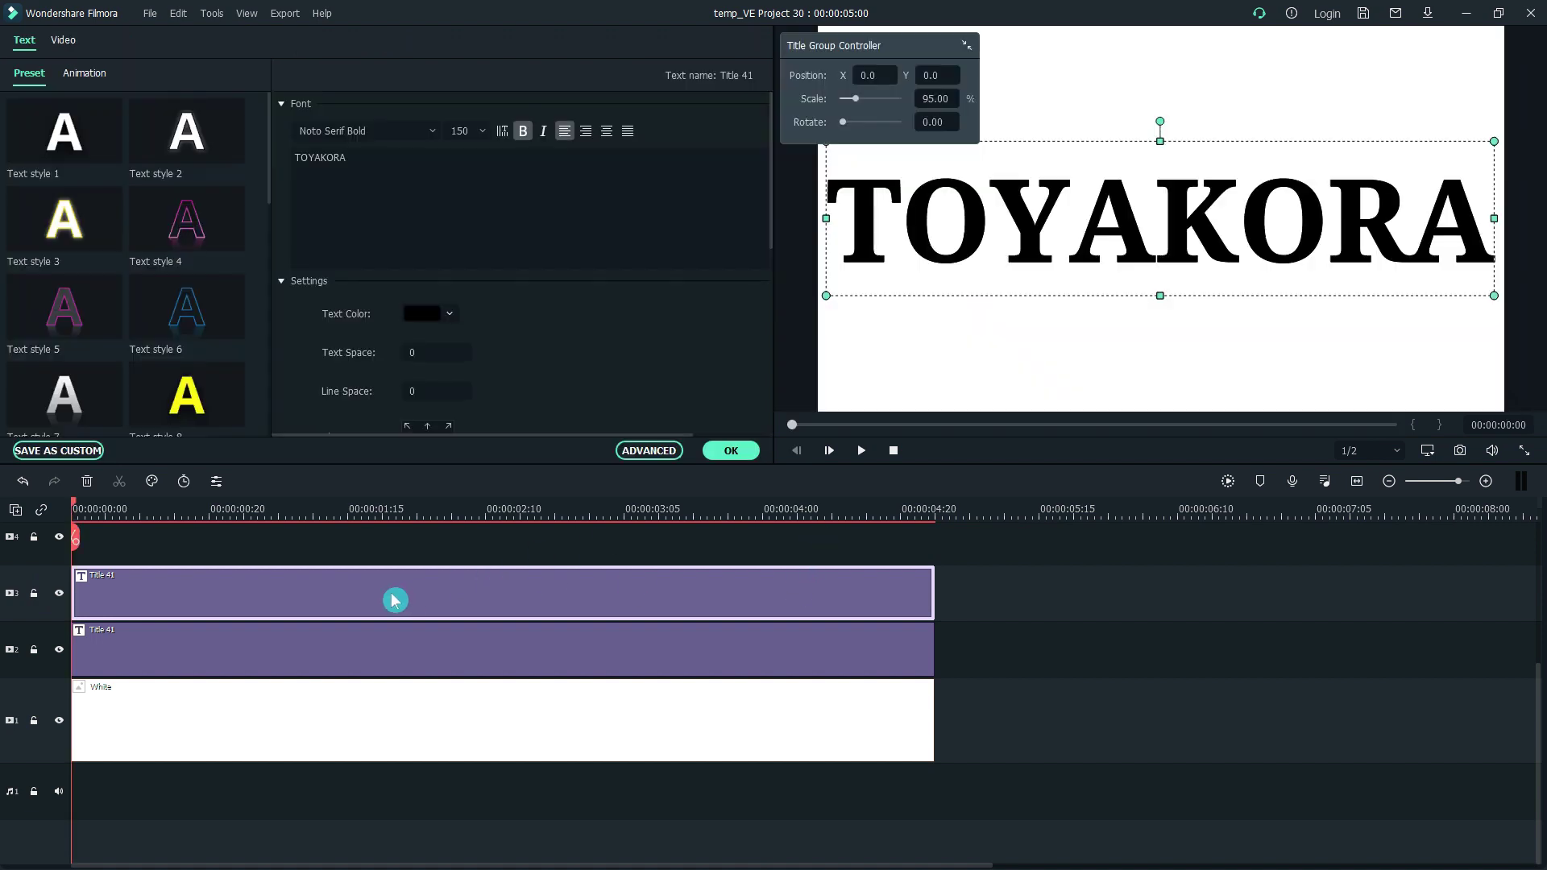
{"action": "left_click", "coordinate": [647, 451]}
{"action": "scroll", "coordinate": [350, 439], "scroll_direction": "up", "scroll_amount": 3}
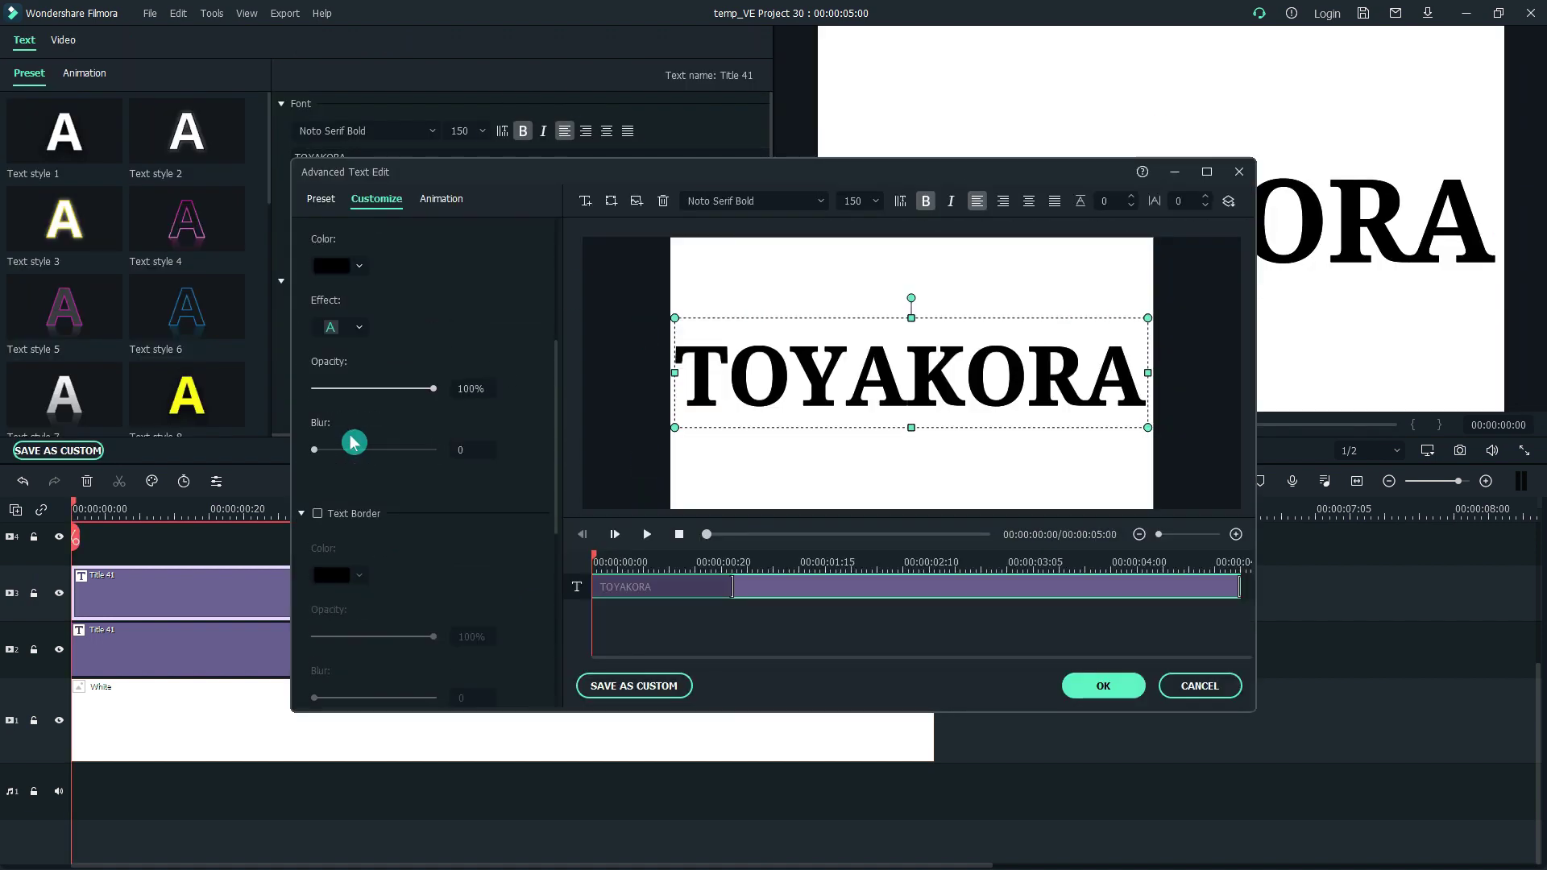
{"action": "scroll", "coordinate": [352, 442], "scroll_direction": "up", "scroll_amount": 3}
{"action": "left_click", "coordinate": [318, 337]}
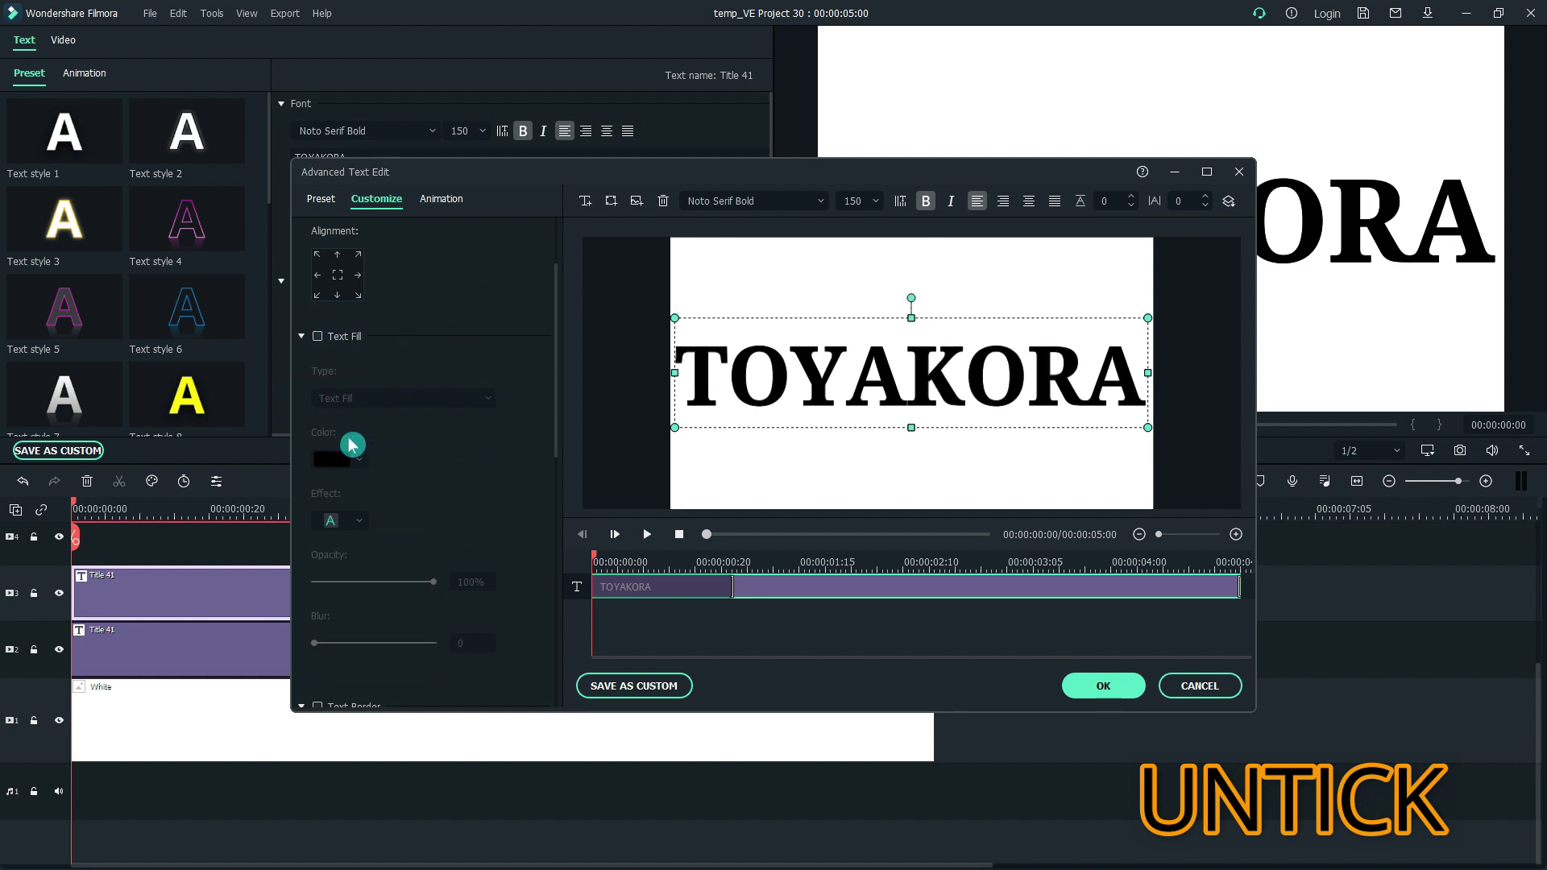
Enable a black Text Border of size 1 on the copied title and apply the advanced edits
{"action": "scroll", "coordinate": [348, 437], "scroll_direction": "down", "scroll_amount": 4}
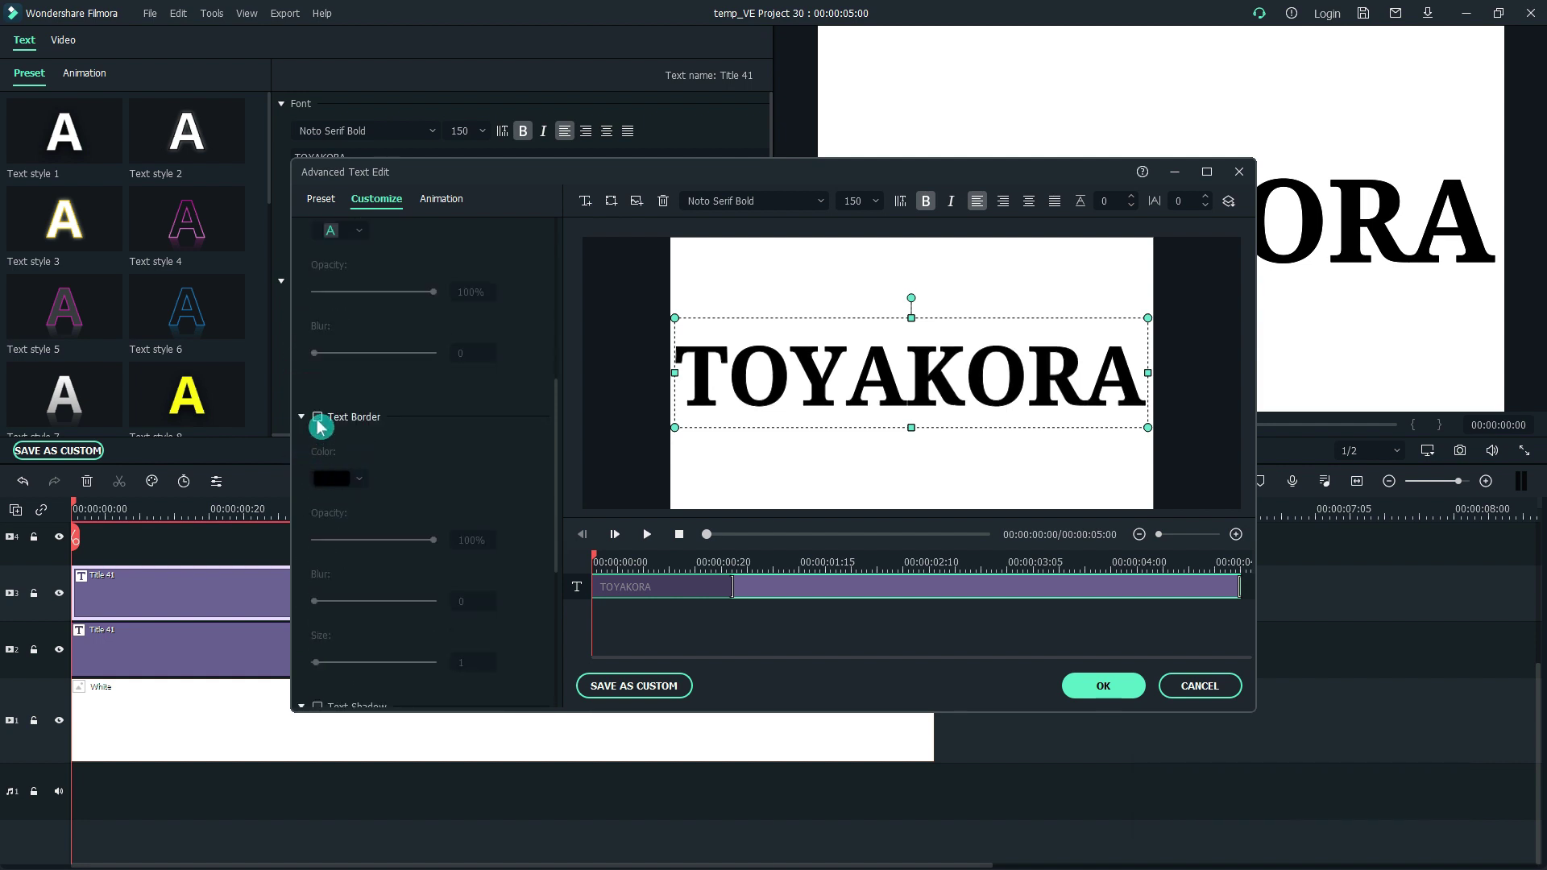
{"action": "left_click", "coordinate": [318, 418]}
{"action": "scroll", "coordinate": [440, 548], "scroll_direction": "down", "scroll_amount": 1}
{"action": "left_click", "coordinate": [337, 383]}
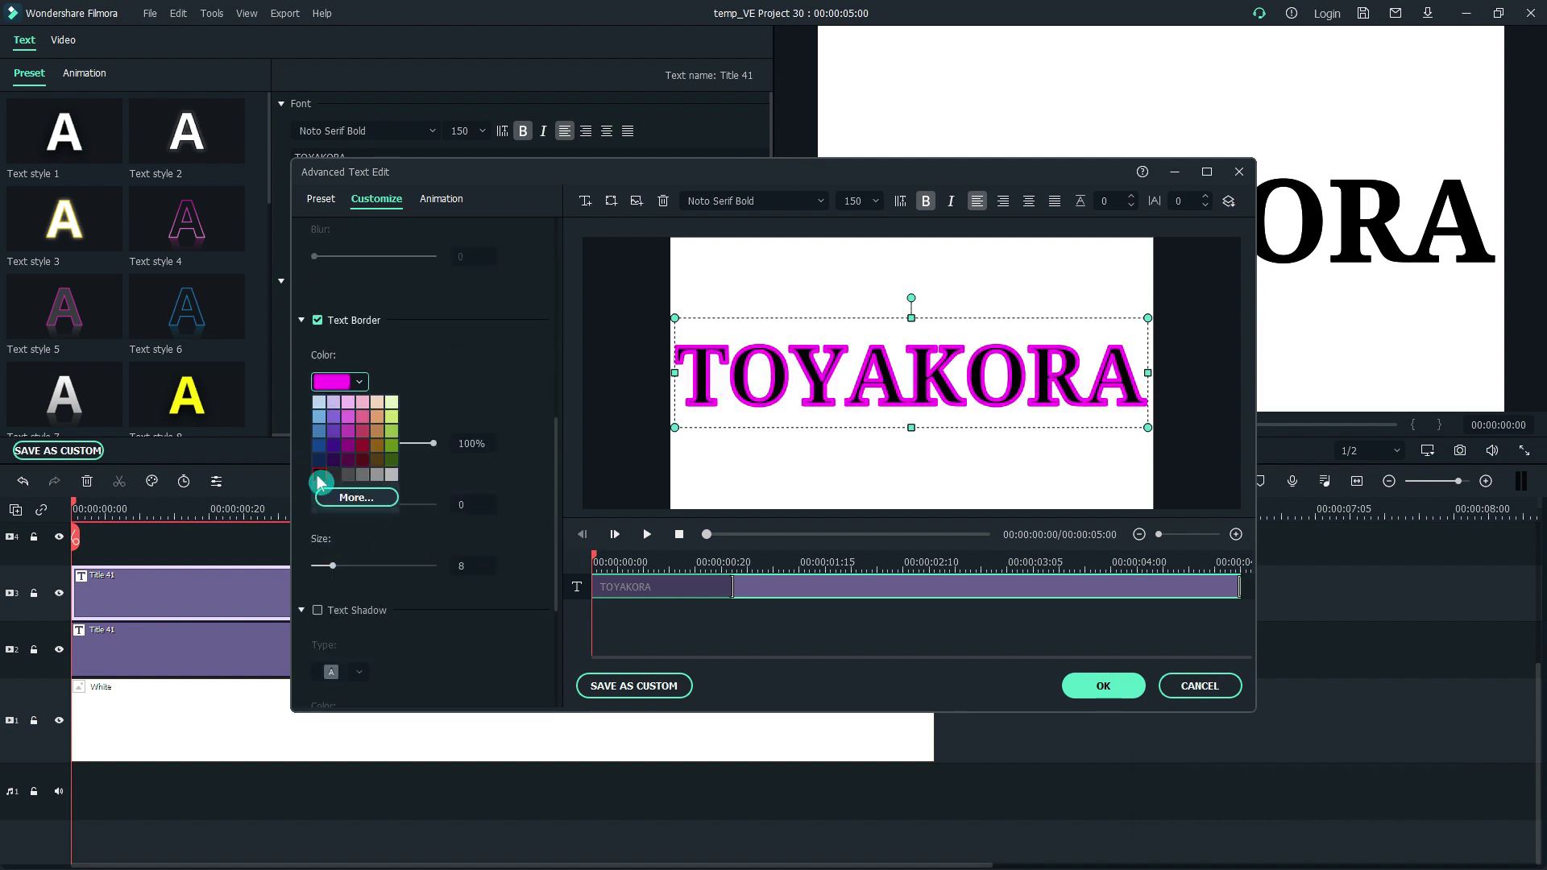
{"action": "left_click", "coordinate": [320, 476]}
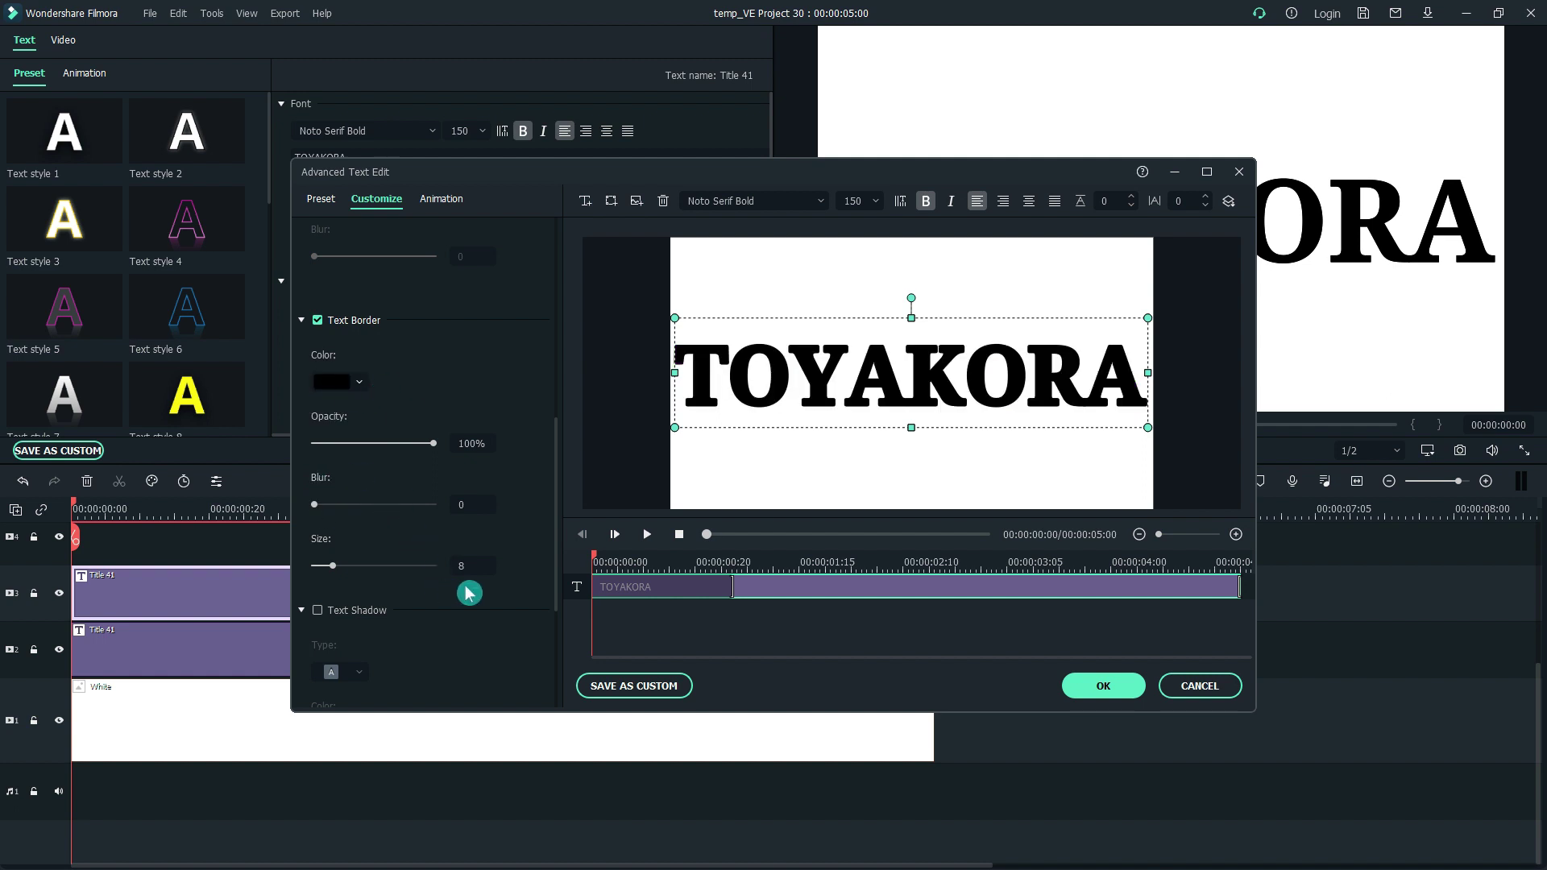
{"action": "scroll", "coordinate": [460, 564], "scroll_direction": "down", "scroll_amount": 7}
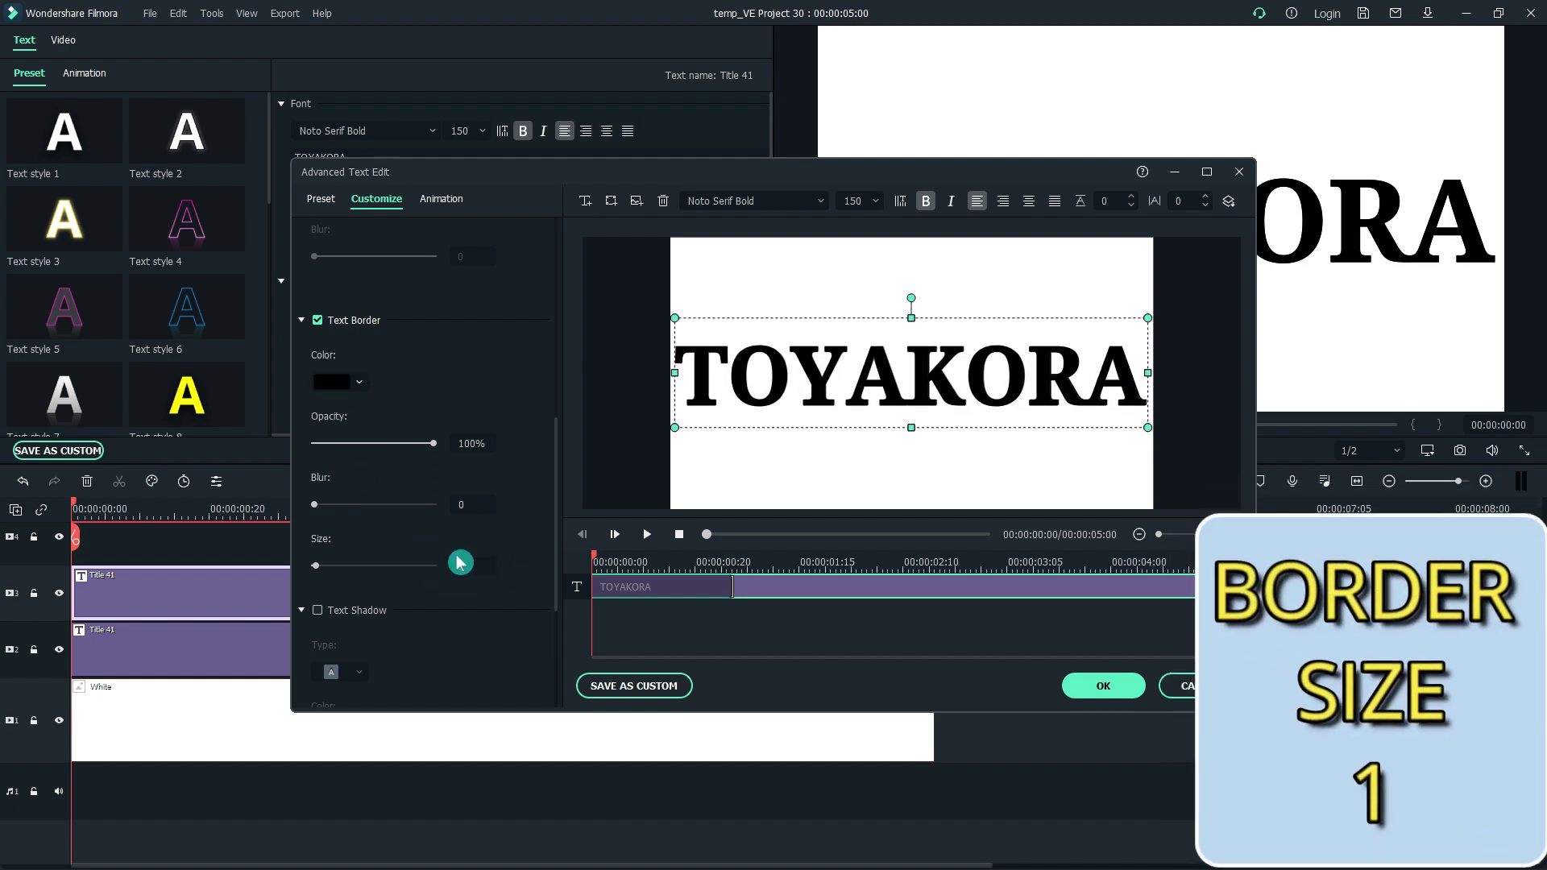
{"action": "left_click", "coordinate": [1101, 690]}
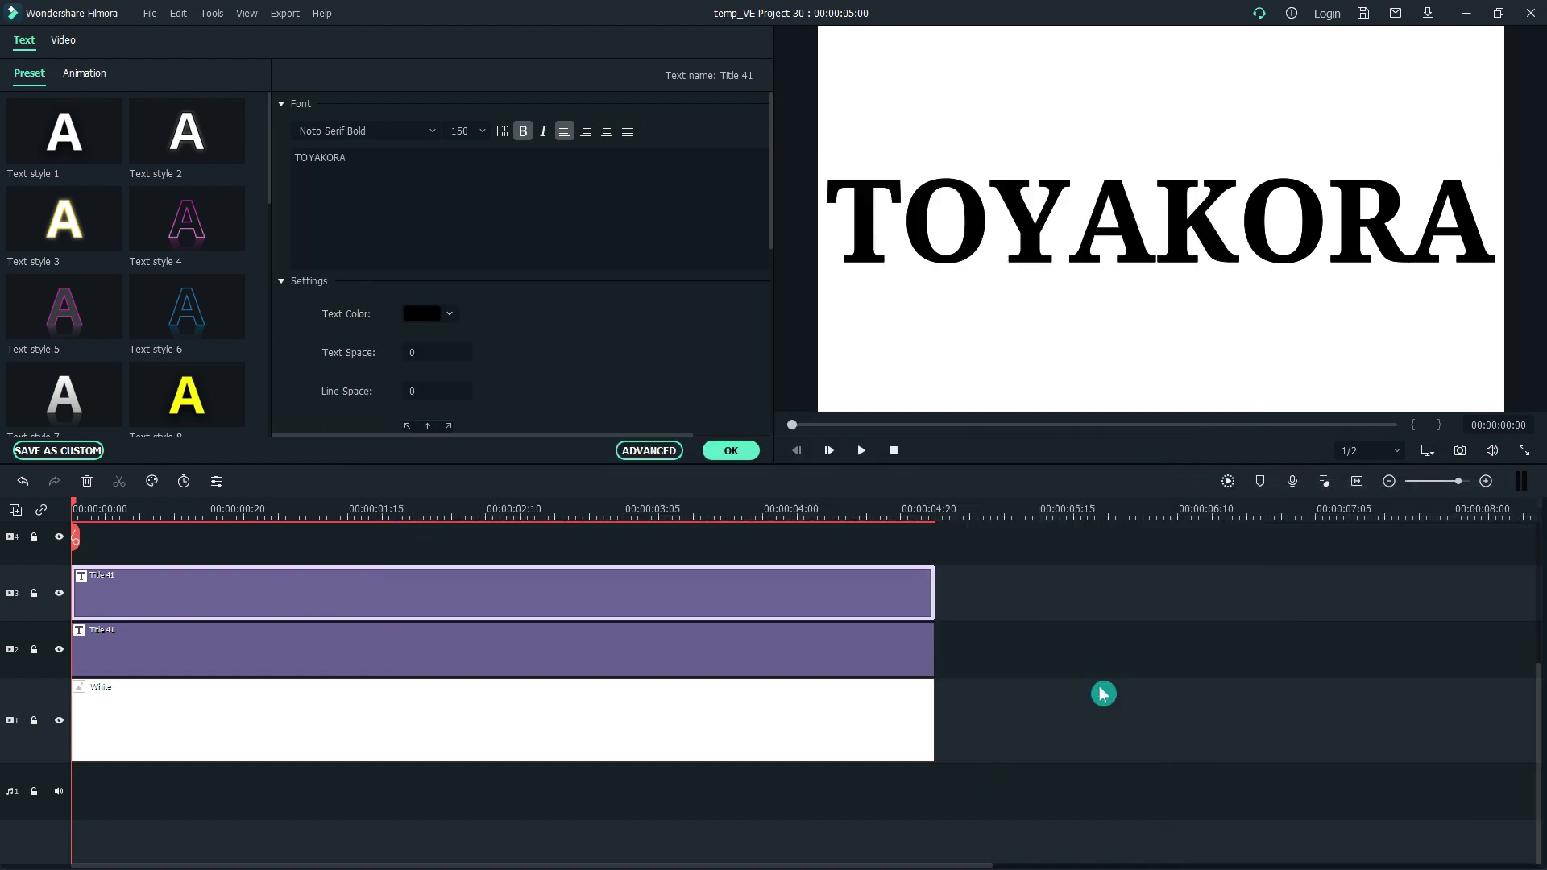
Move the outlined title to the fourth video track and place the airplane image p on the third track
{"action": "left_click", "coordinate": [1071, 647]}
{"action": "left_click_drag", "start_coordinate": [361, 588], "coordinate": [349, 562]}
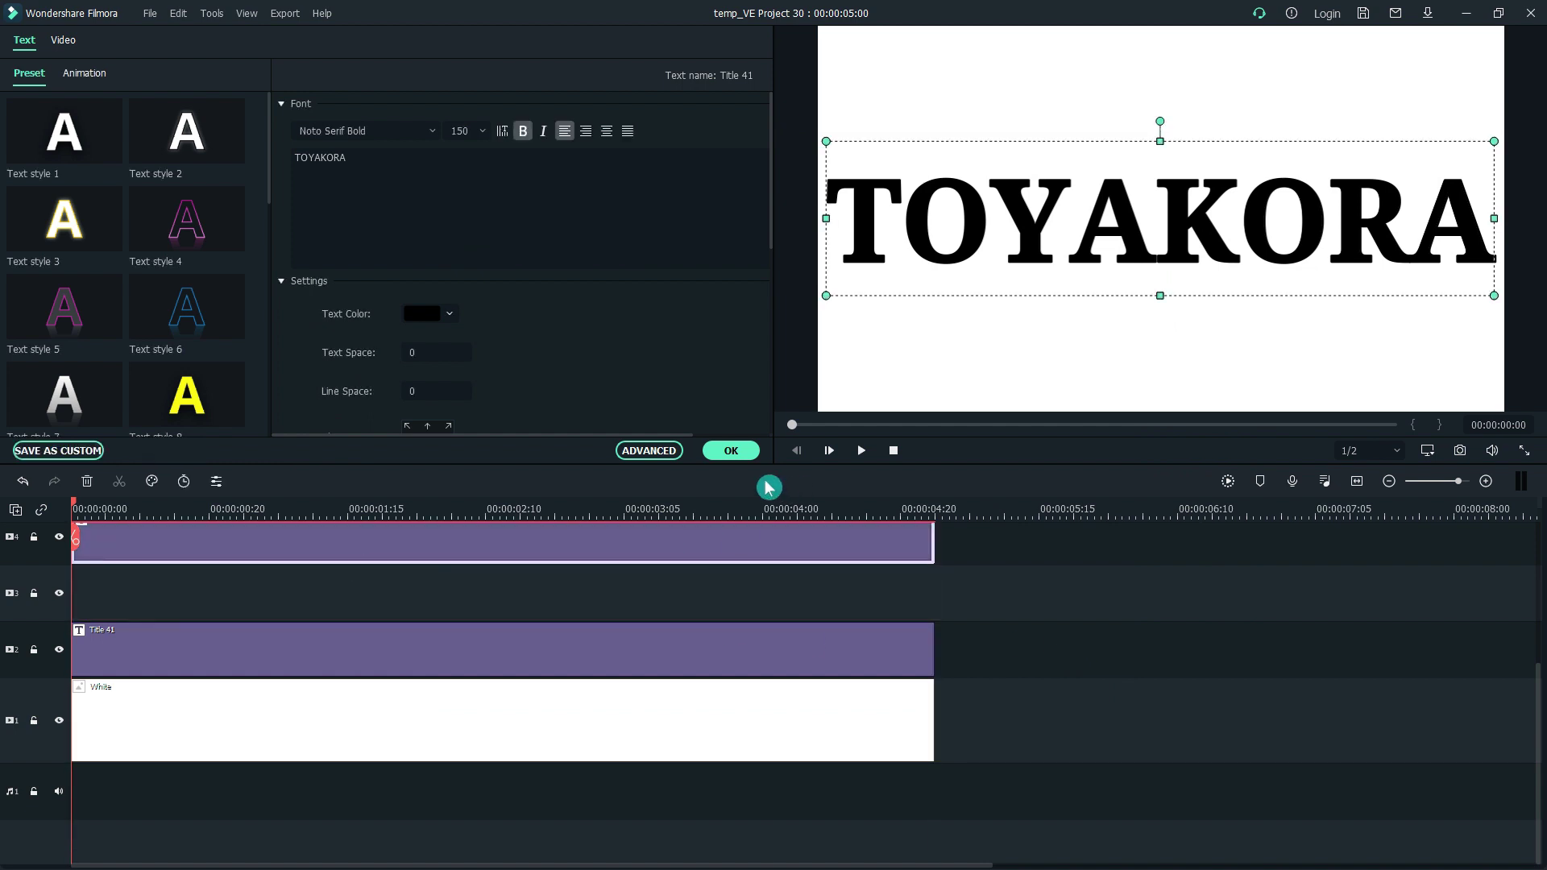
{"action": "left_click", "coordinate": [743, 451]}
{"action": "left_click", "coordinate": [32, 50]}
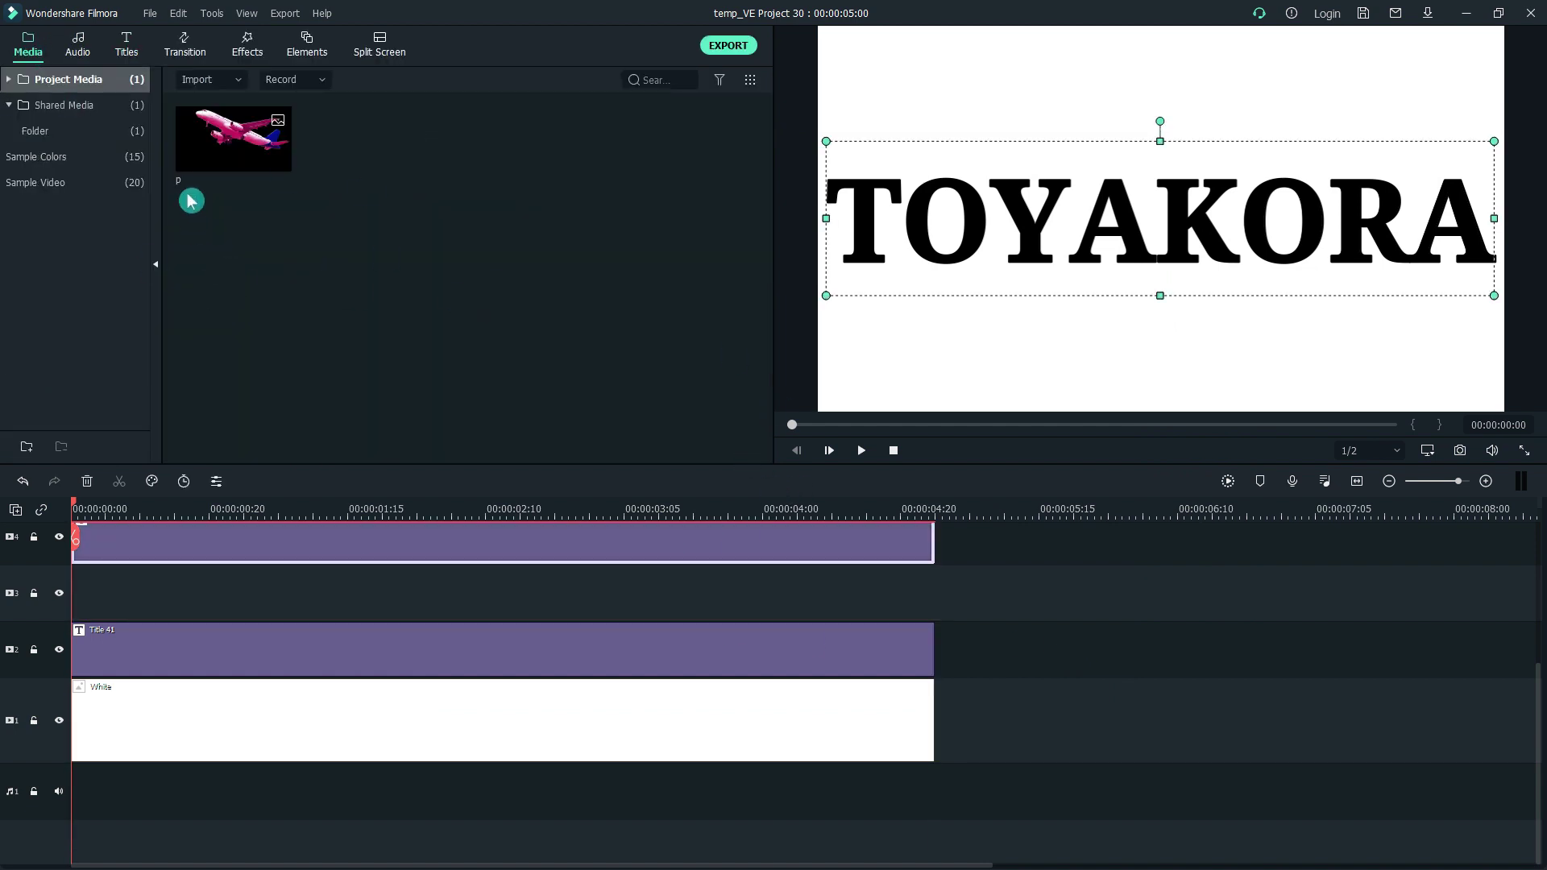
{"action": "left_click_drag", "start_coordinate": [208, 149], "coordinate": [4, 579]}
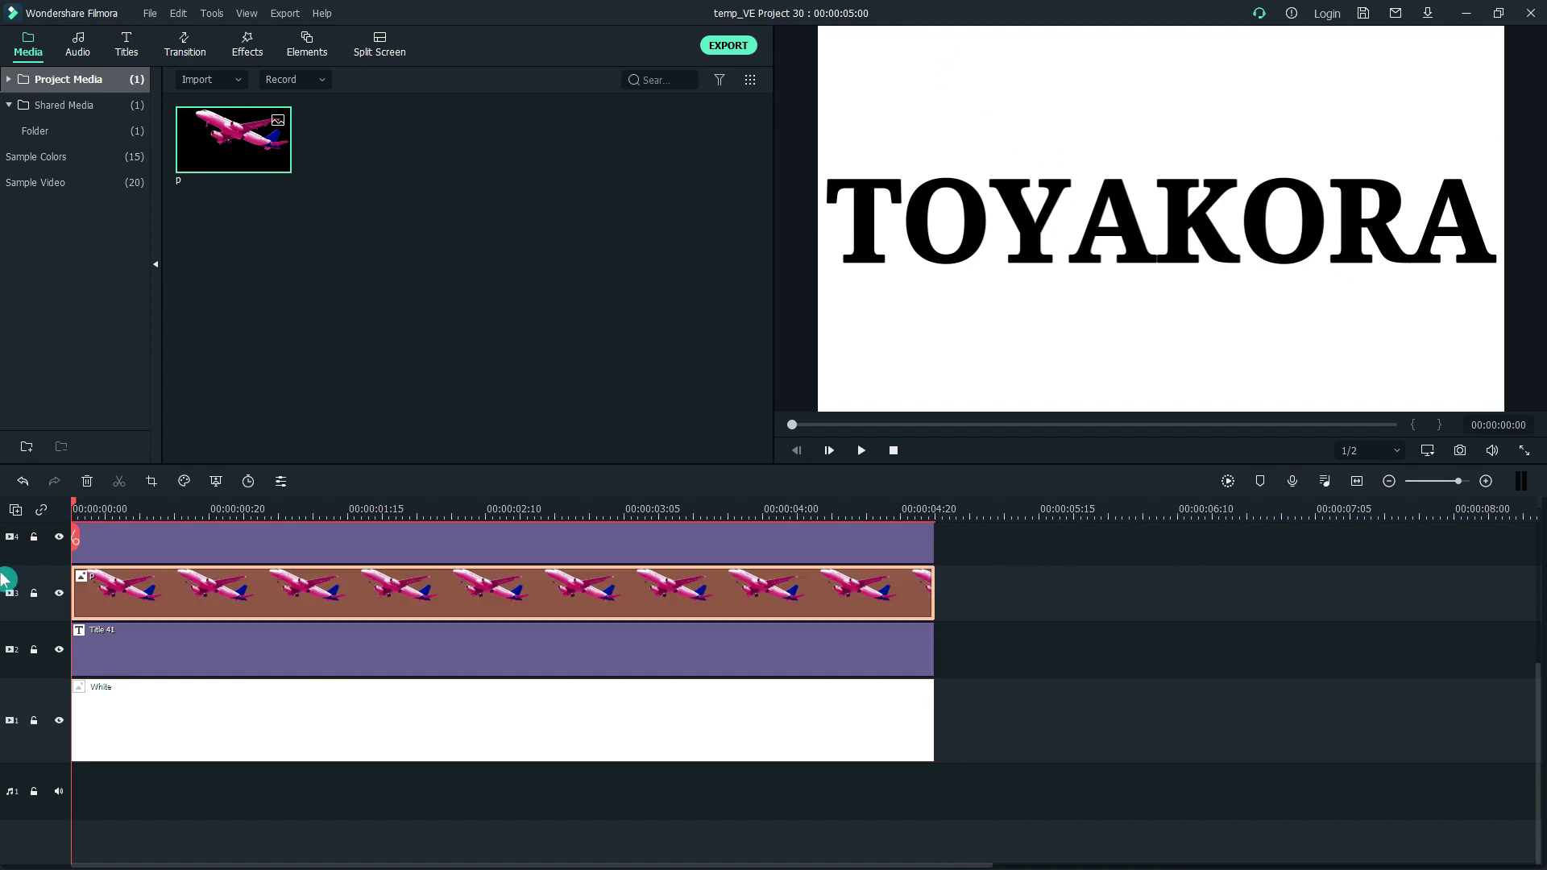
Set the preview zoom level to 25% and lock the fourth and second video tracks
{"action": "right_click", "coordinate": [1106, 288]}
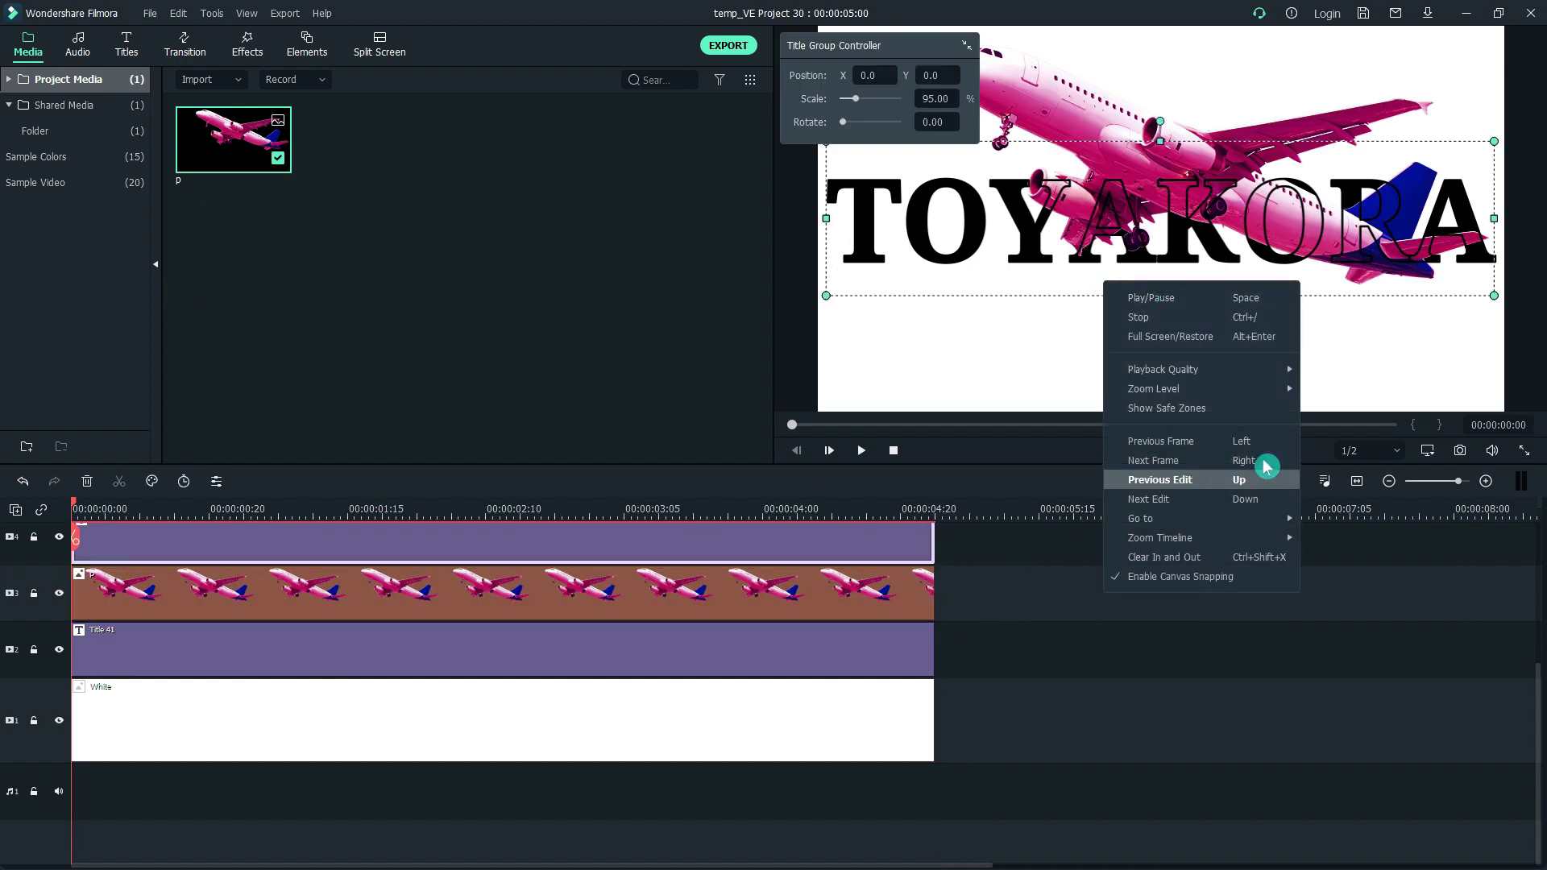
{"action": "mouse_move", "coordinate": [1173, 388]}
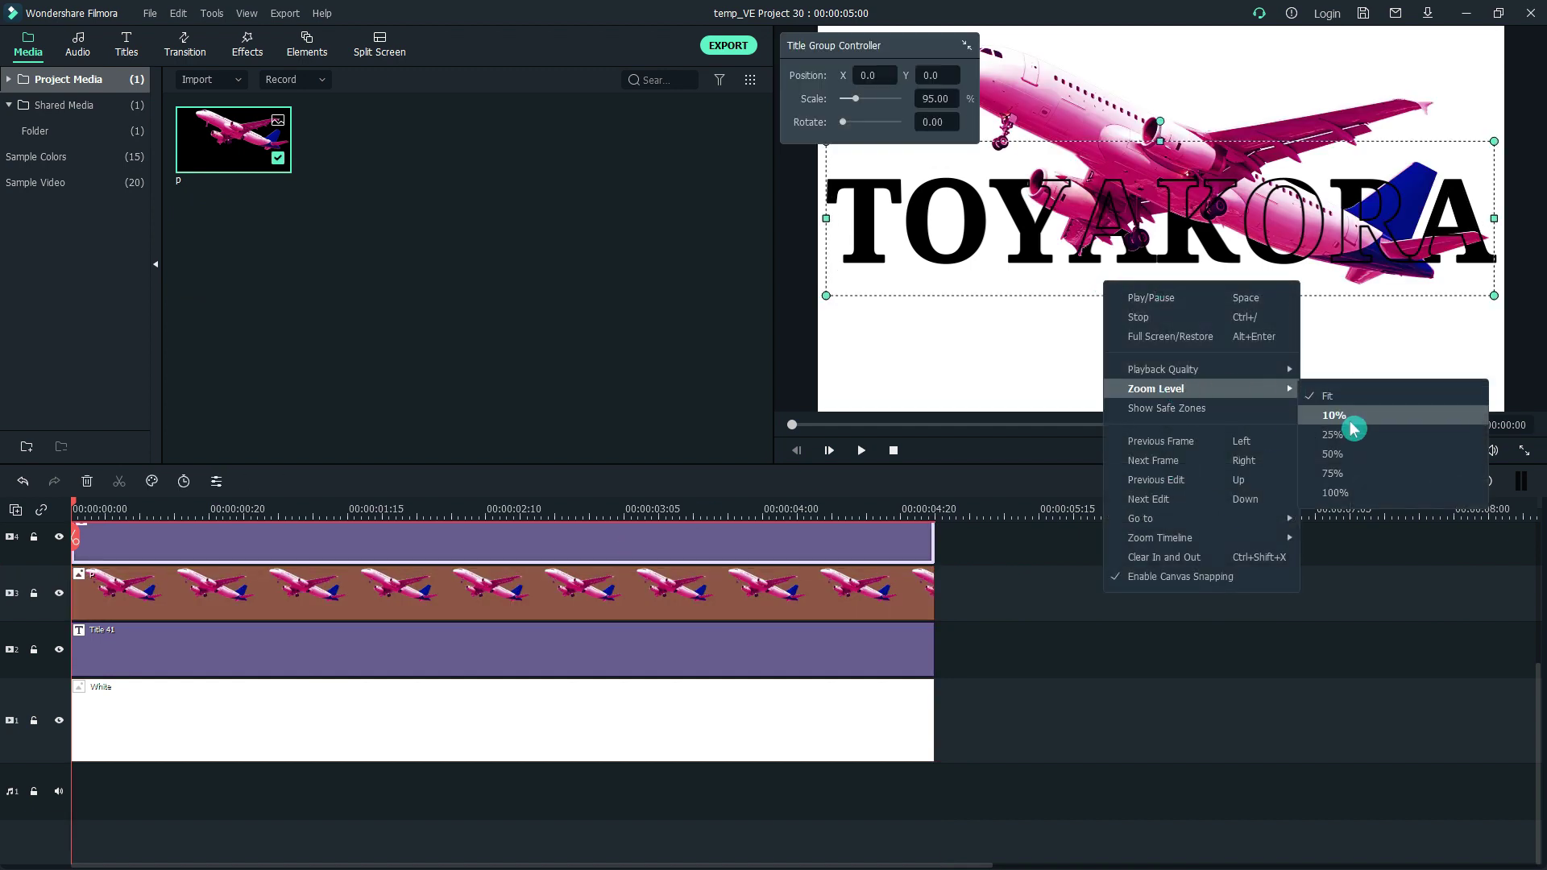
{"action": "left_click", "coordinate": [1344, 435]}
{"action": "left_click", "coordinate": [34, 537]}
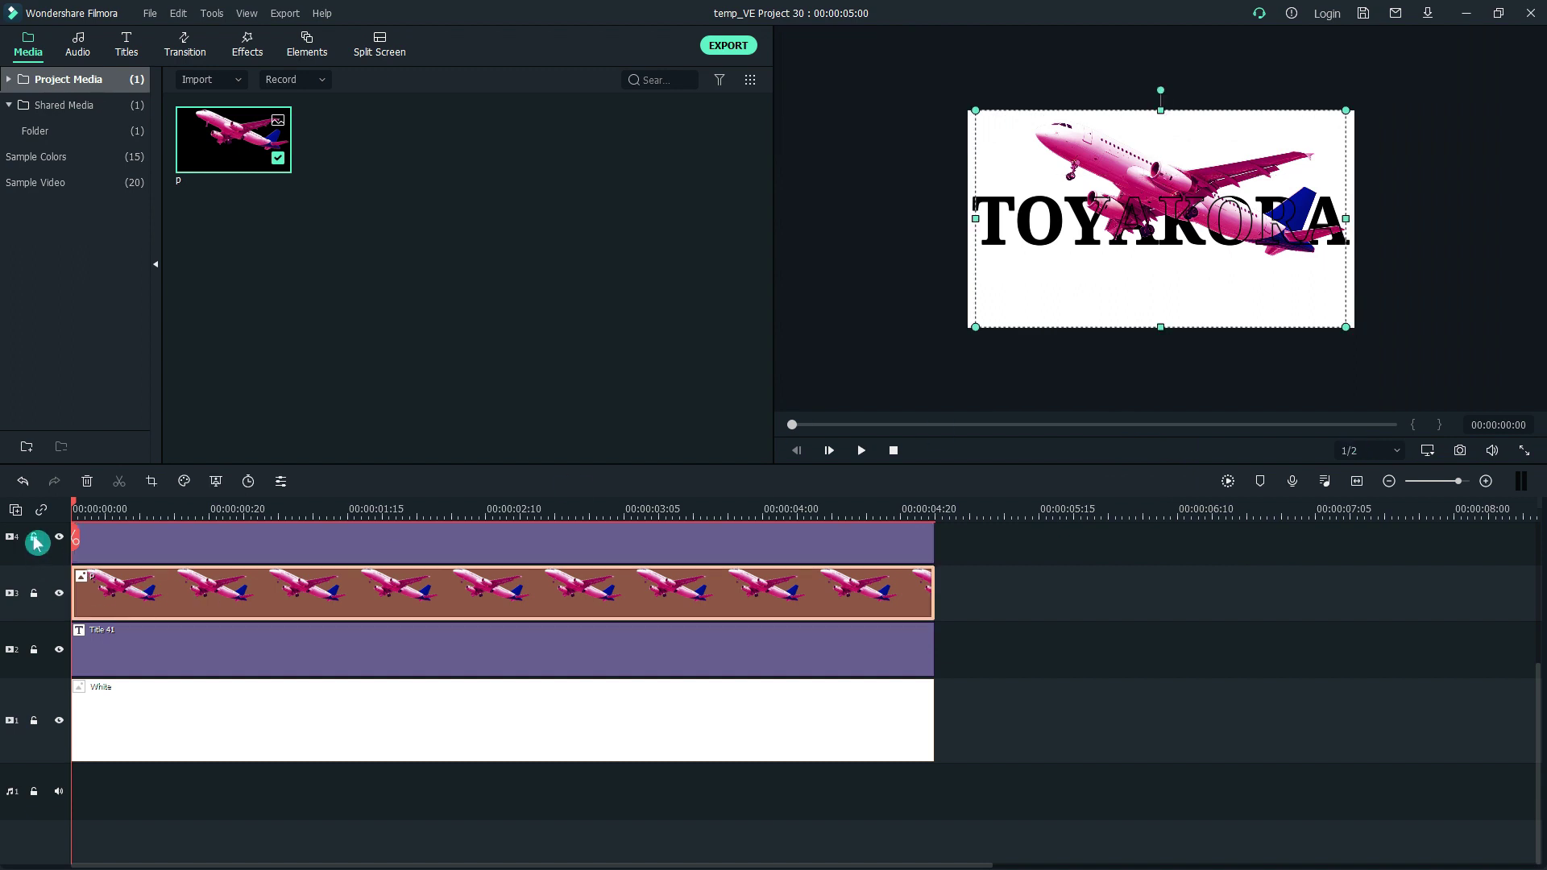
{"action": "left_click", "coordinate": [34, 650]}
Animate the airplane with keyframes from X 388.4, Y -251.5 at the start to X -432.5, Y 177.4 at the clip's end
{"action": "double_click", "coordinate": [133, 591]}
{"action": "left_click_drag", "start_coordinate": [1240, 307], "coordinate": [1453, 401]}
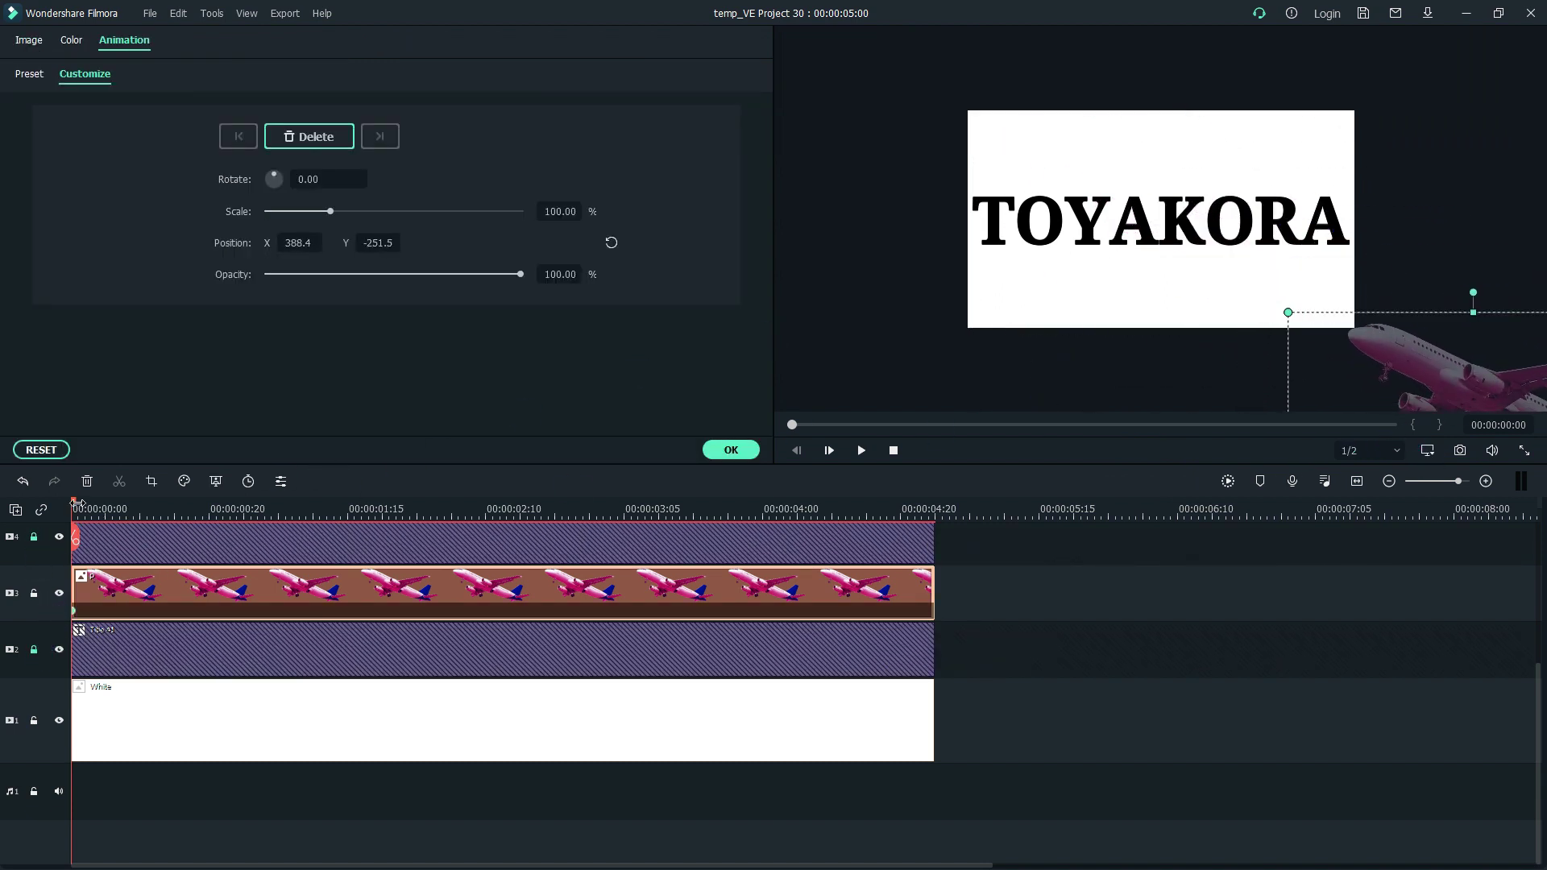
{"action": "left_click_drag", "start_coordinate": [78, 503], "coordinate": [721, 516]}
{"action": "left_click", "coordinate": [261, 257]}
{"action": "left_click_drag", "start_coordinate": [1431, 368], "coordinate": [882, 76]}
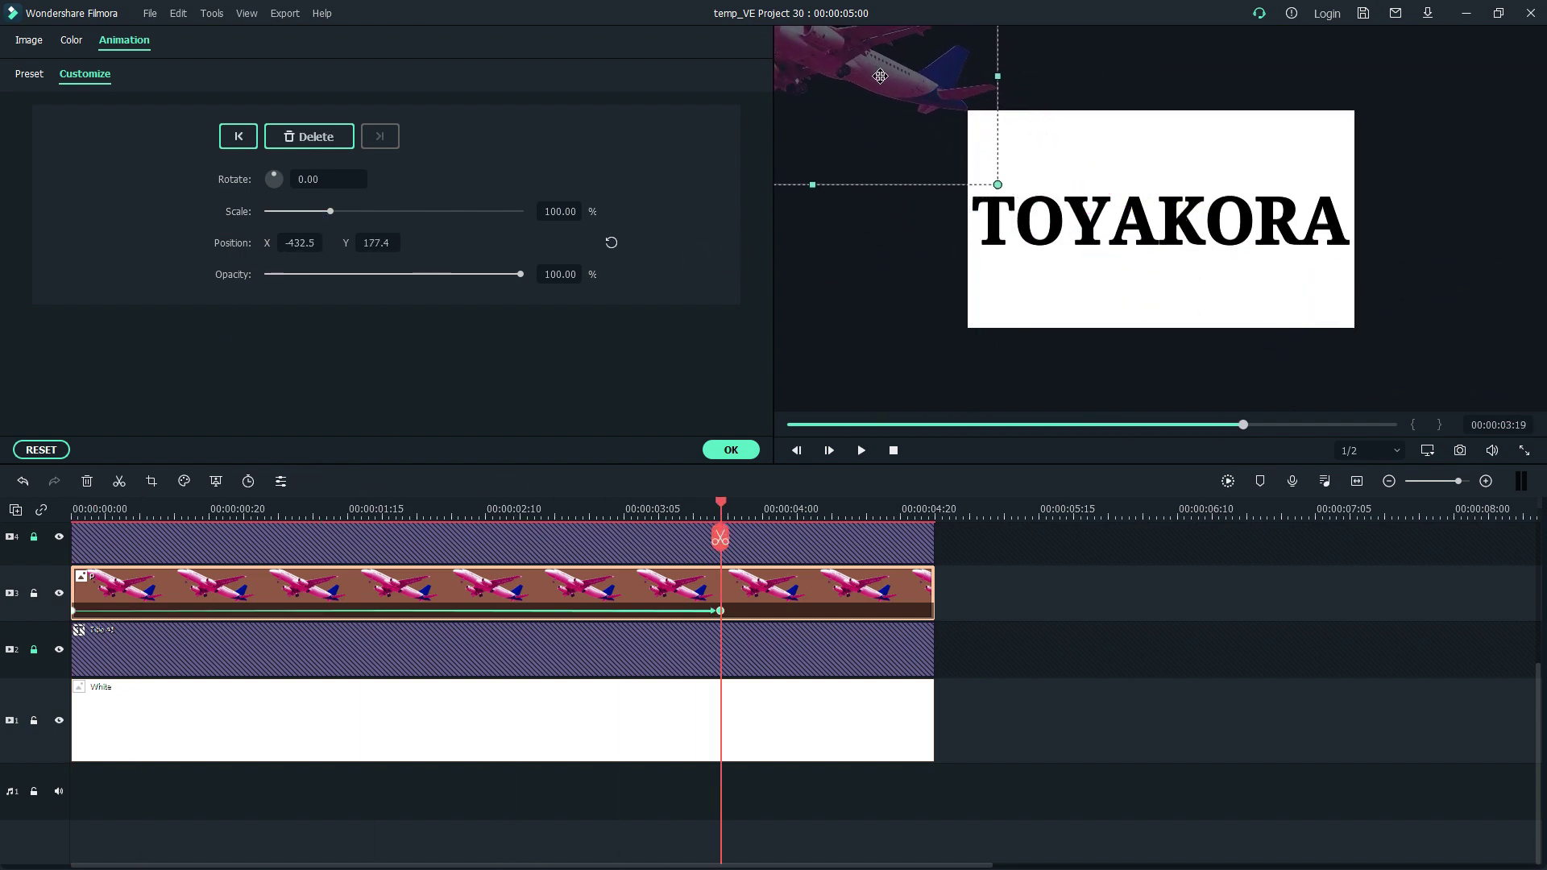
{"action": "left_click", "coordinate": [983, 608]}
{"action": "left_click", "coordinate": [731, 450]}
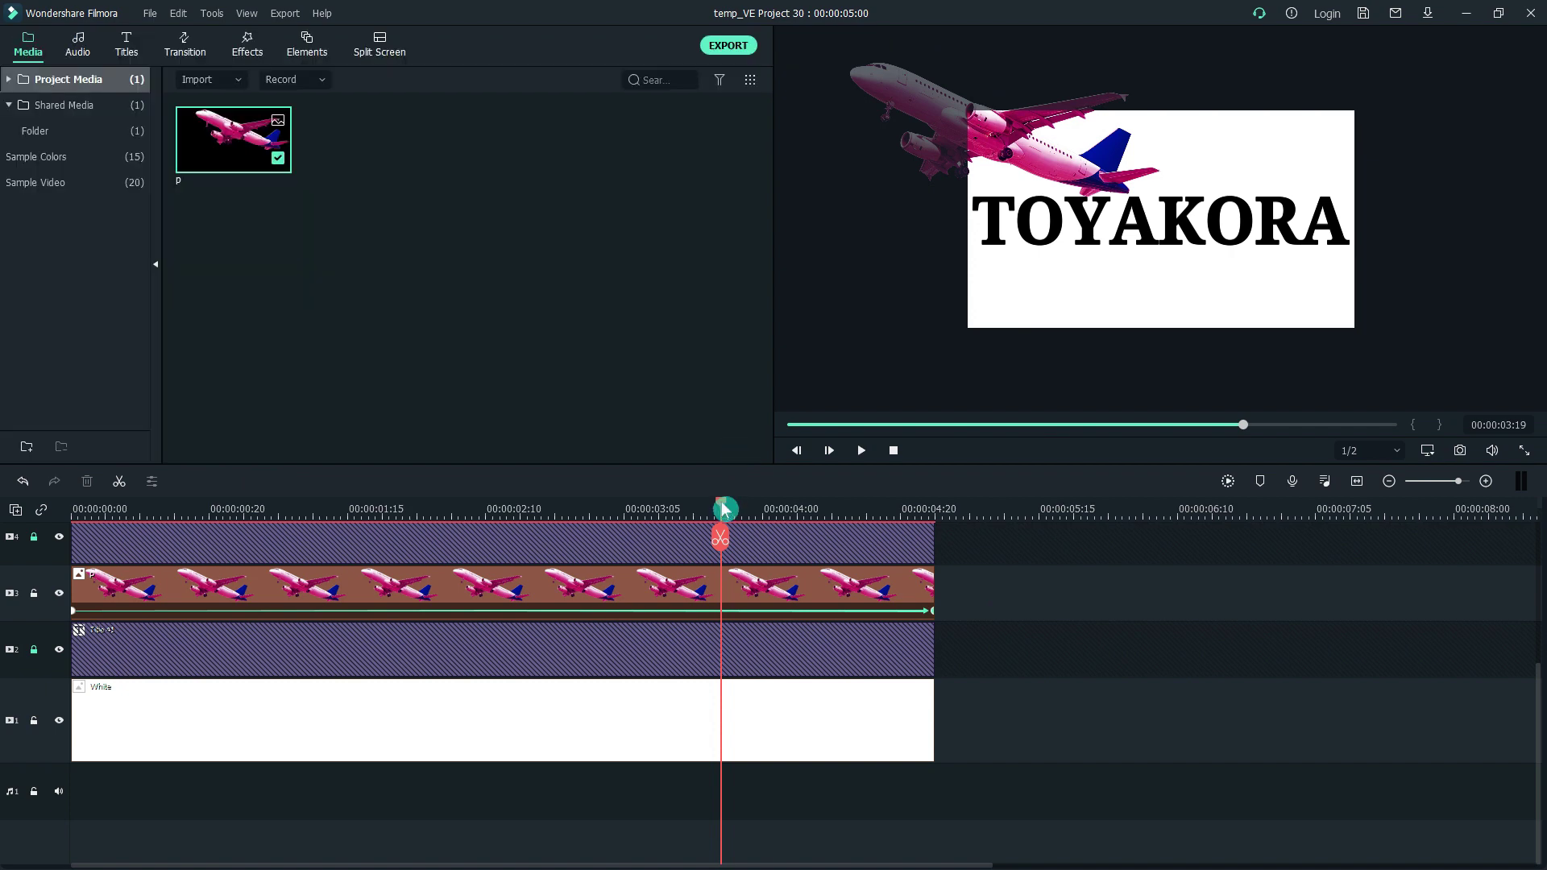
Return the preview zoom to Fit and play the airplane animation from the start, pausing at 00:00:03:00
{"action": "left_click_drag", "start_coordinate": [721, 506], "coordinate": [9, 508]}
{"action": "right_click", "coordinate": [1241, 241]}
{"action": "mouse_move", "coordinate": [1289, 350]}
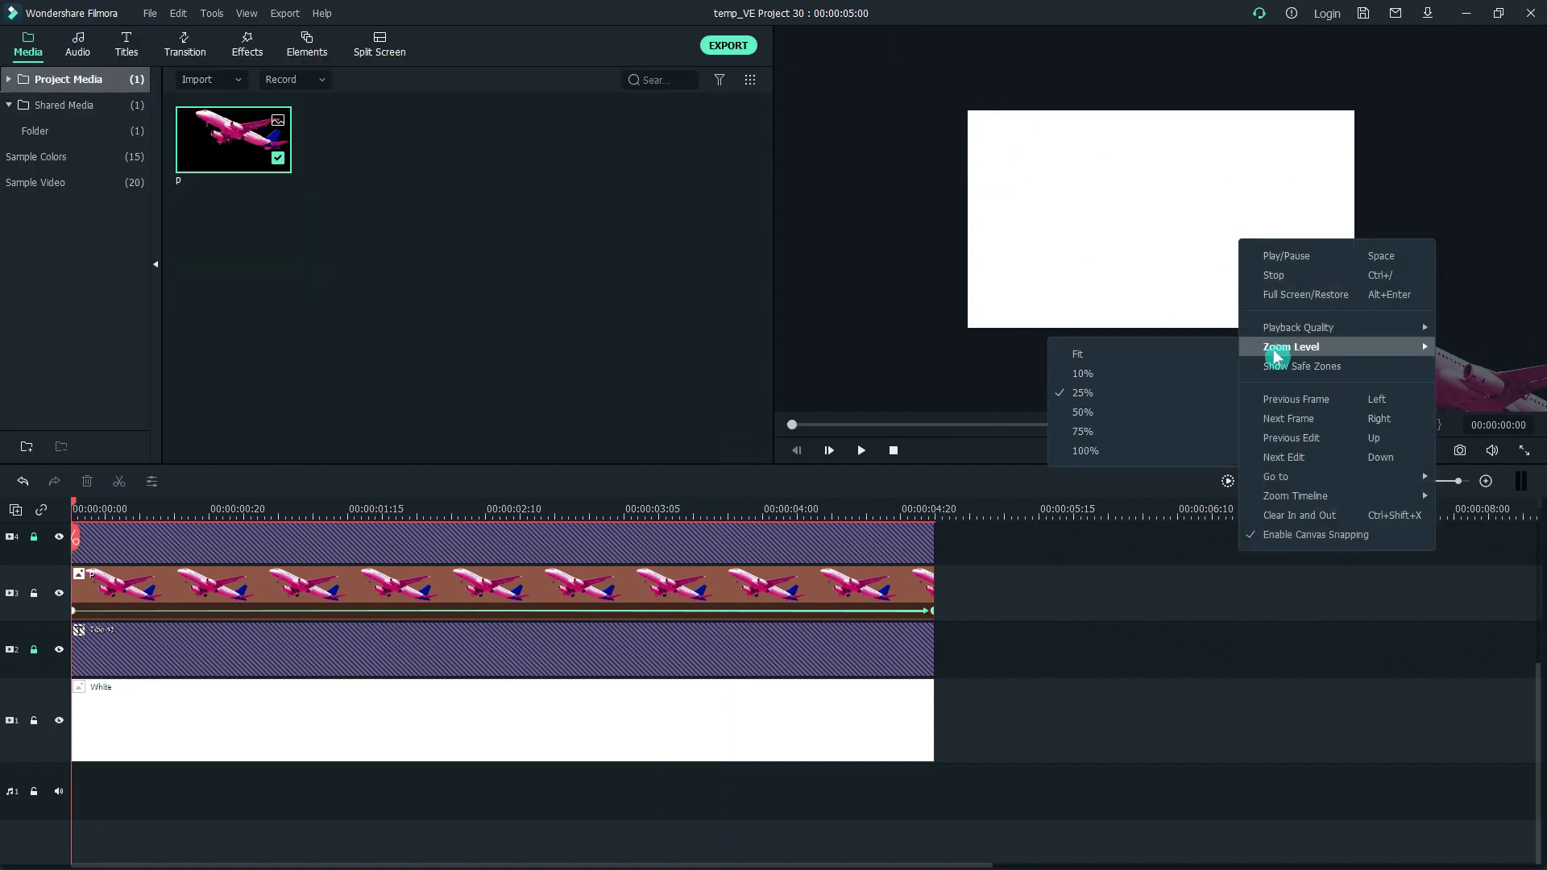
{"action": "left_click", "coordinate": [1090, 380]}
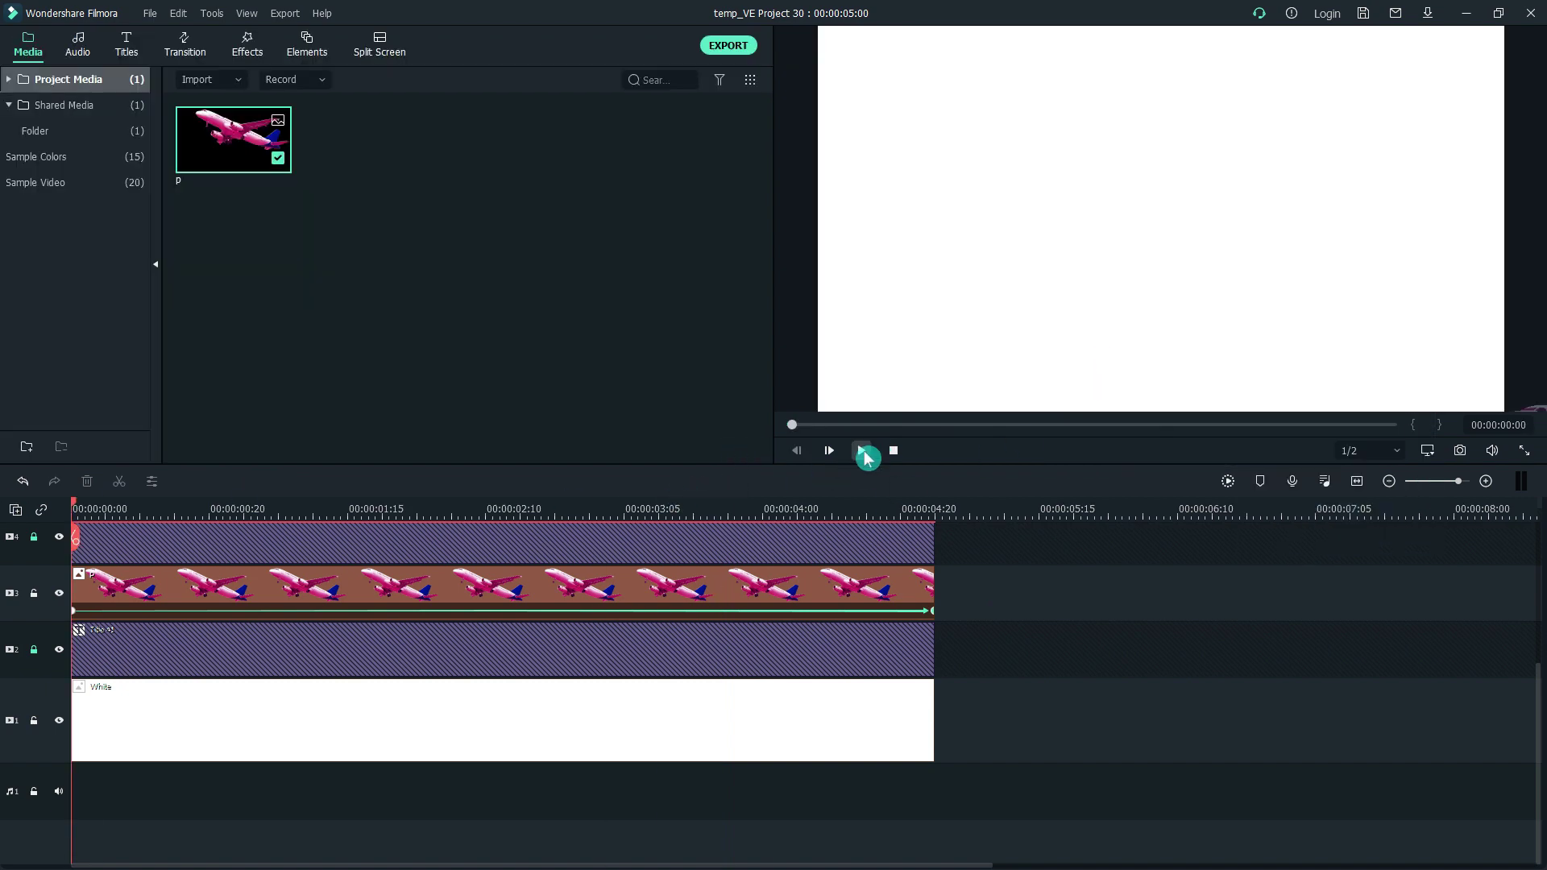
{"action": "left_click", "coordinate": [862, 451]}
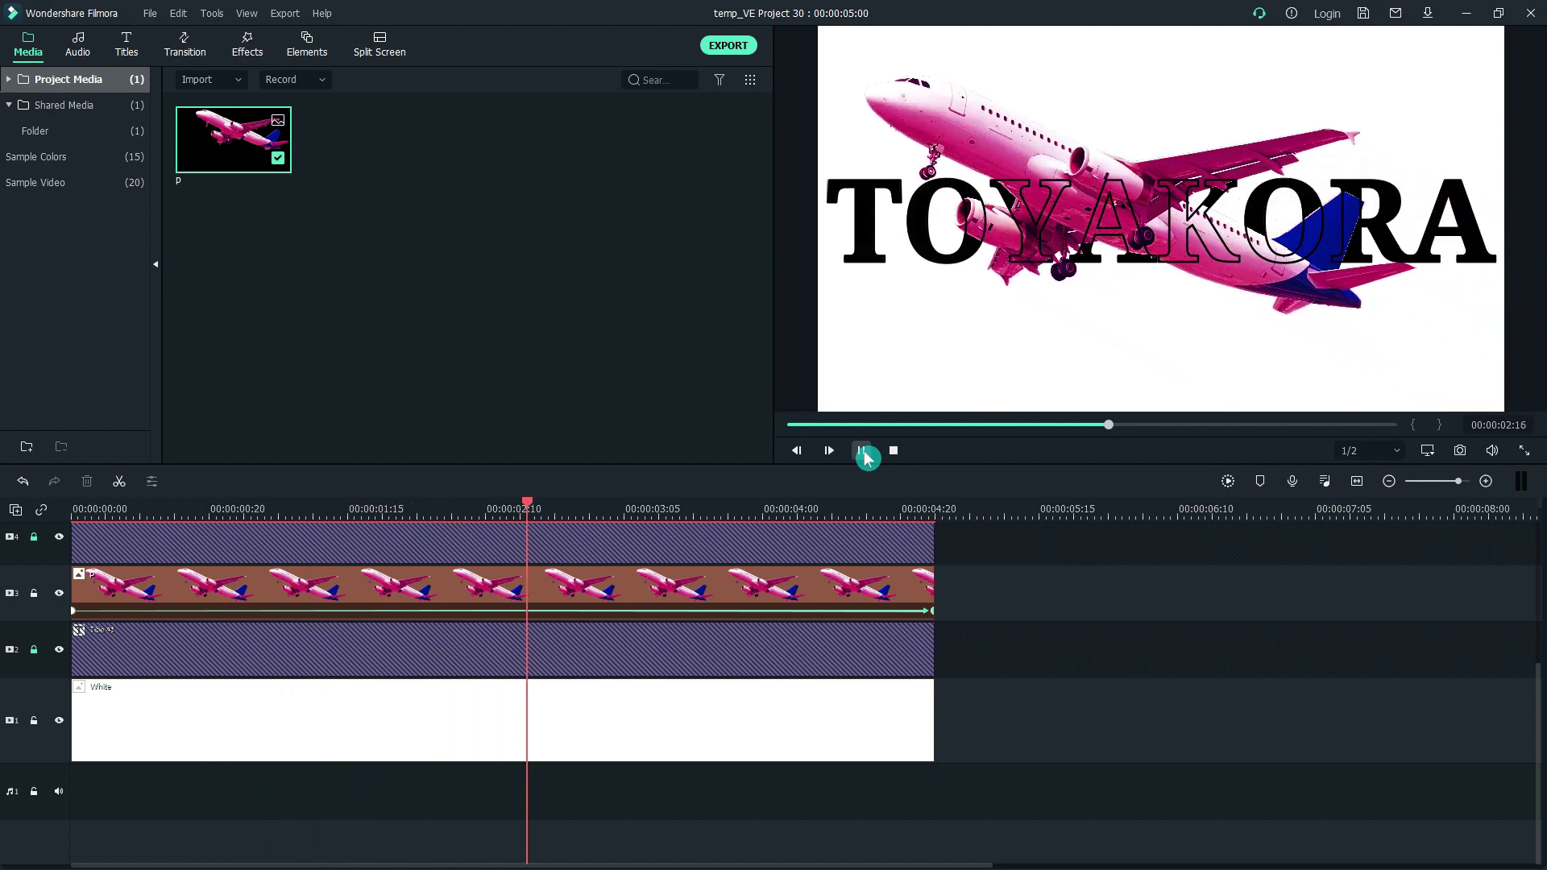
{"action": "left_click", "coordinate": [865, 456]}
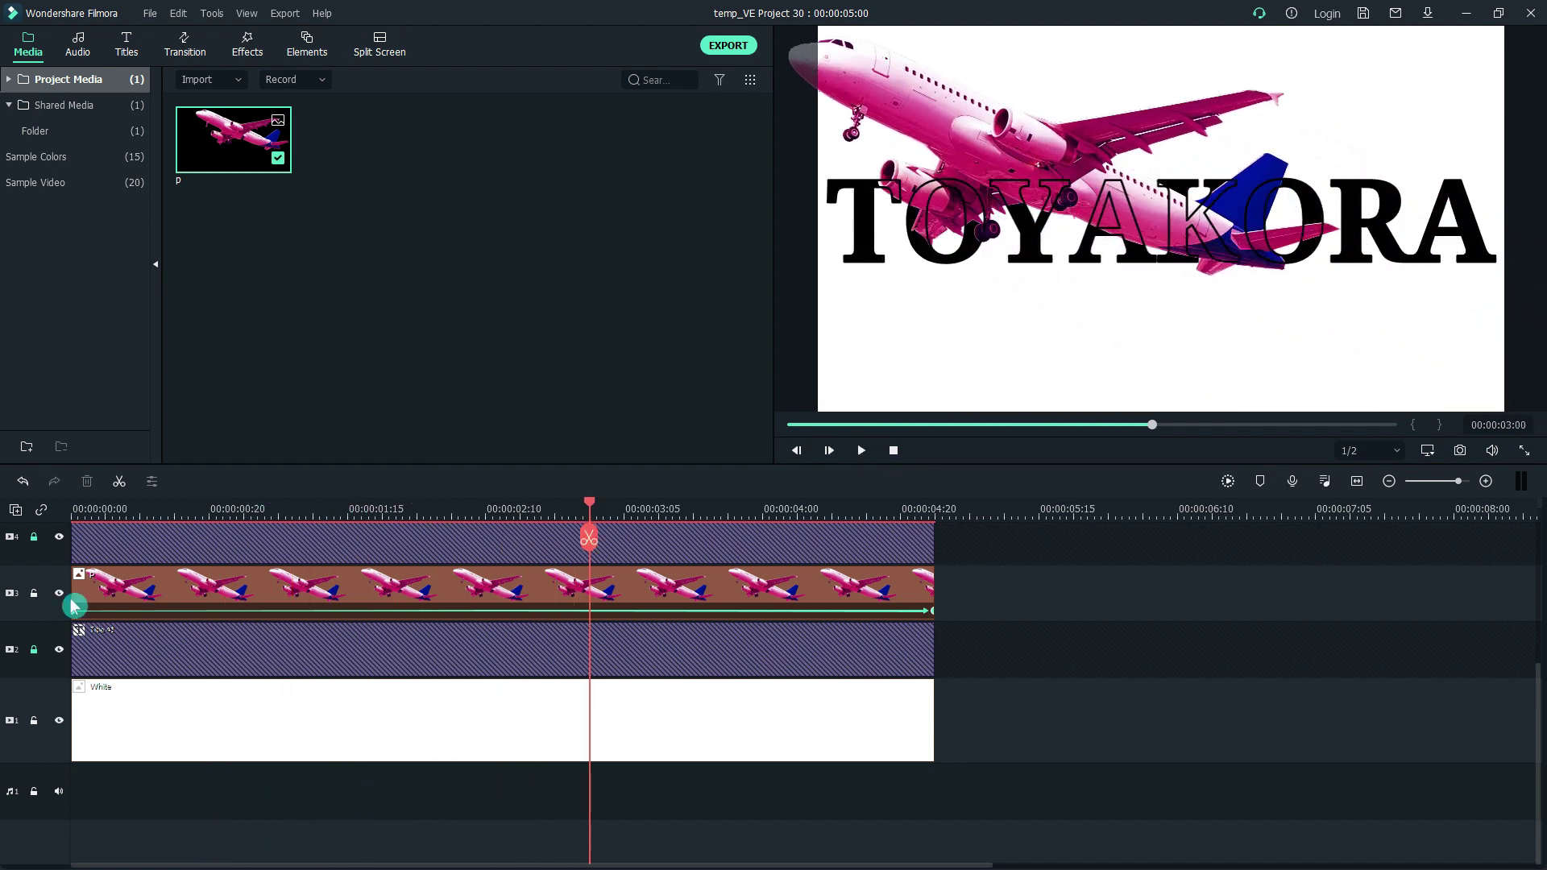
Unlock the fourth and second video tracks holding the titles
{"action": "scroll", "coordinate": [84, 629], "scroll_direction": "up", "scroll_amount": 3}
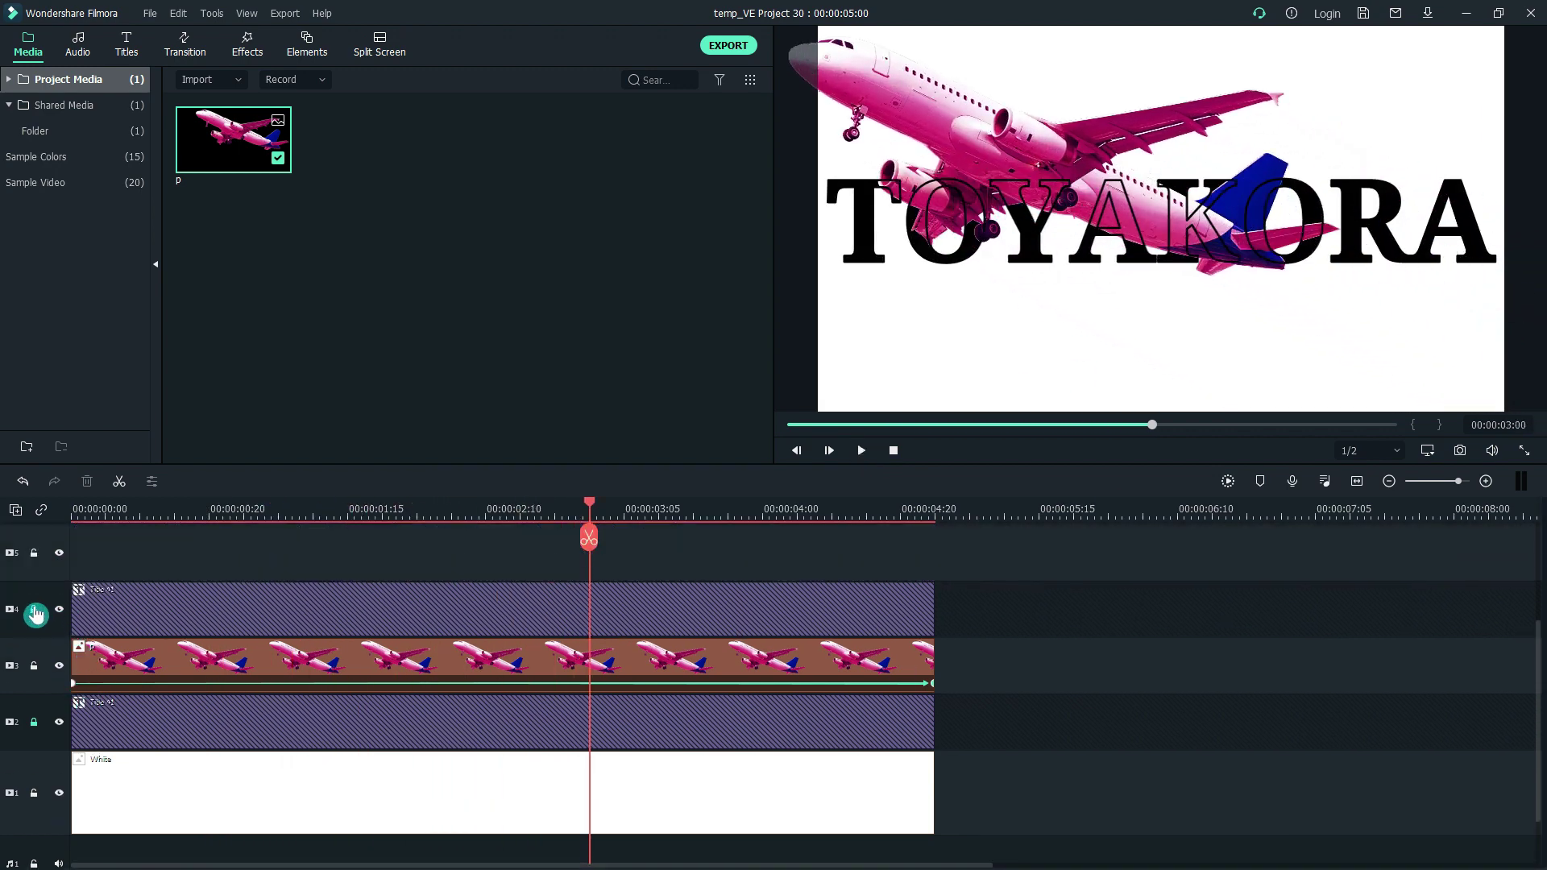
{"action": "left_click", "coordinate": [35, 614]}
{"action": "left_click", "coordinate": [35, 725]}
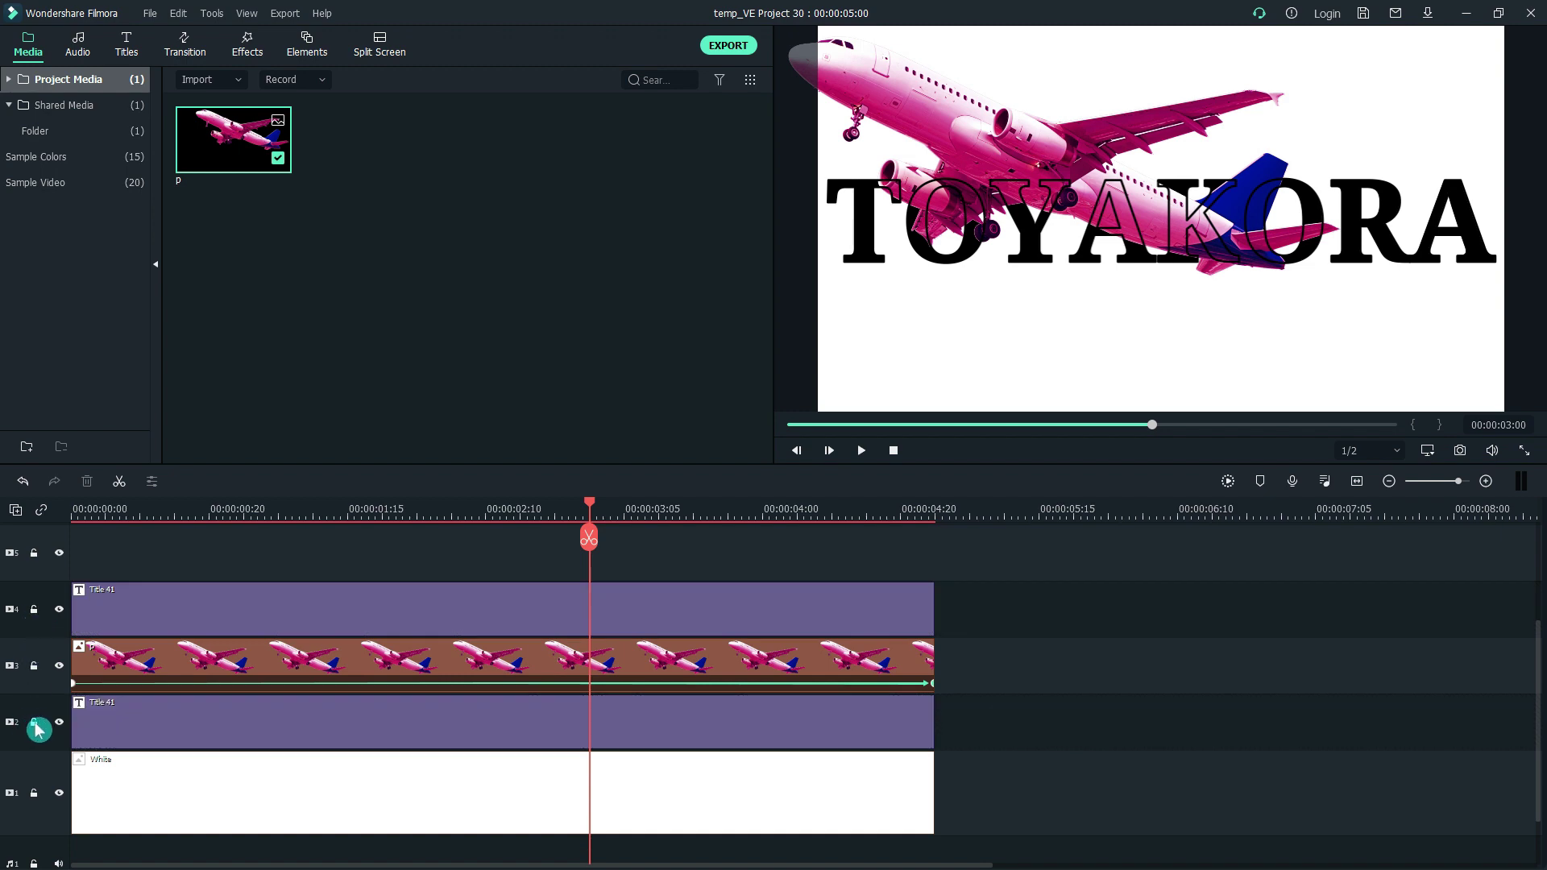
Hide the fourth track's outlined title and scrub through the airplane's flight over the solid text
{"action": "left_click", "coordinate": [60, 610]}
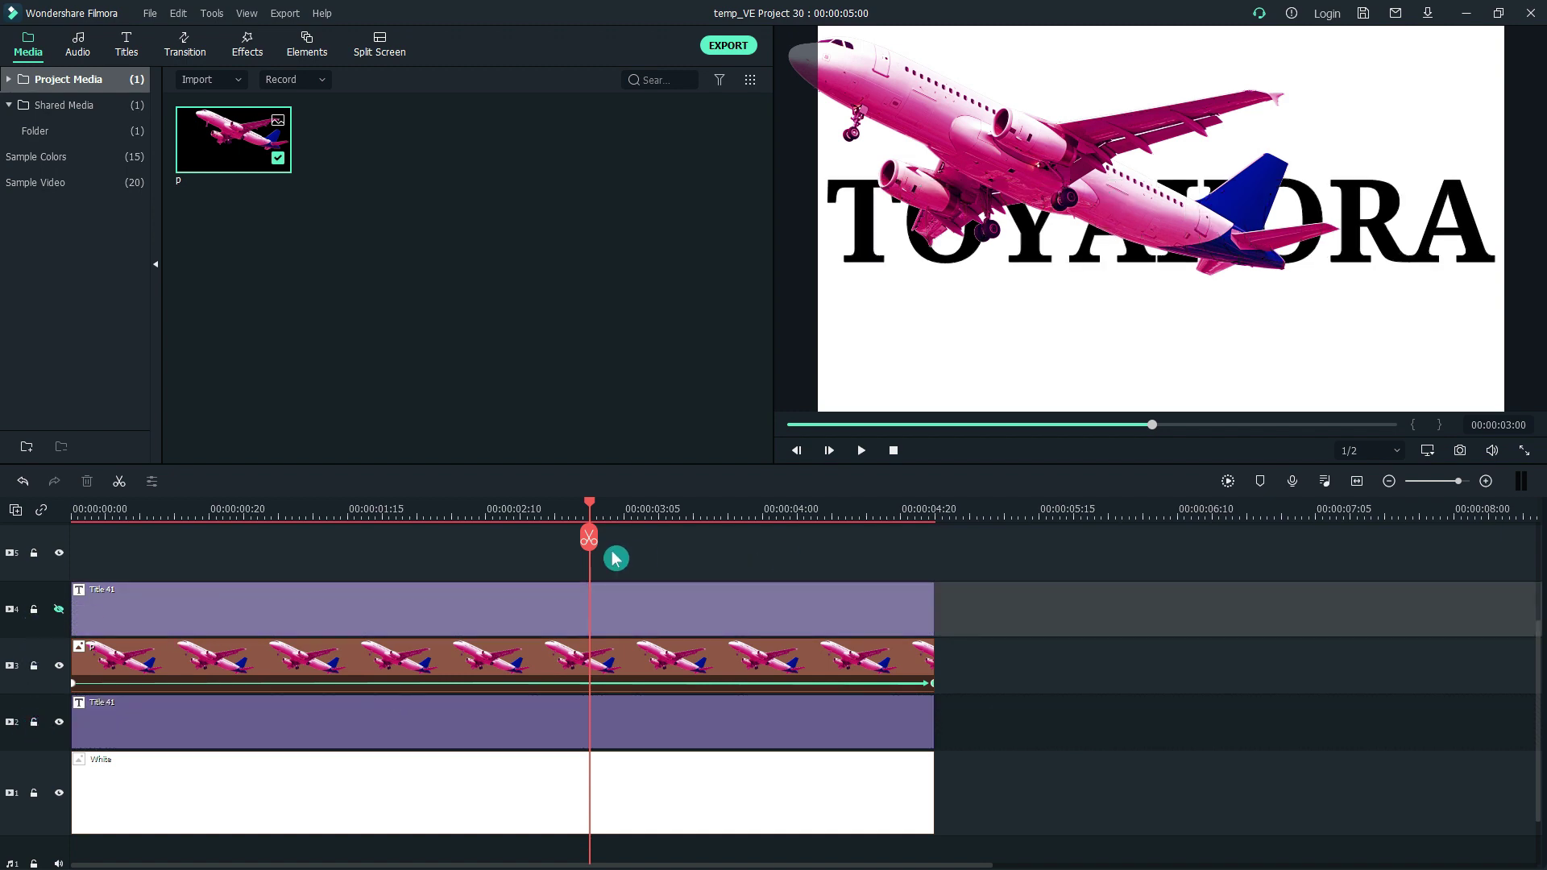
{"action": "left_click_drag", "start_coordinate": [596, 510], "coordinate": [302, 611]}
{"action": "left_click_drag", "start_coordinate": [241, 507], "coordinate": [451, 525]}
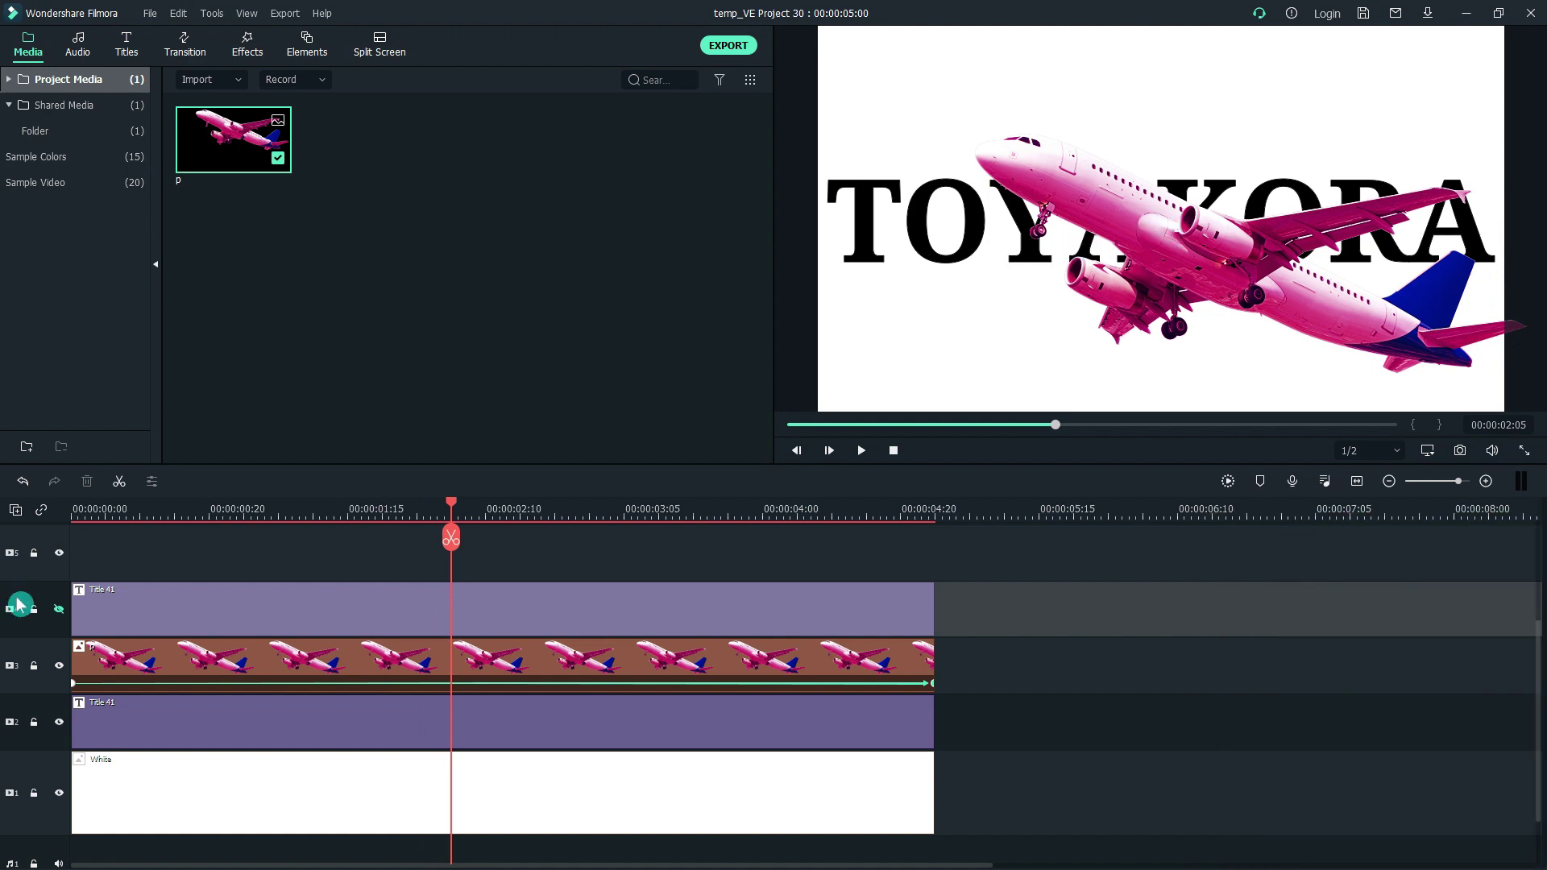
Move the solid title to the fifth track to preview it above the airplane, and return it to the second track
{"action": "left_click", "coordinate": [134, 731]}
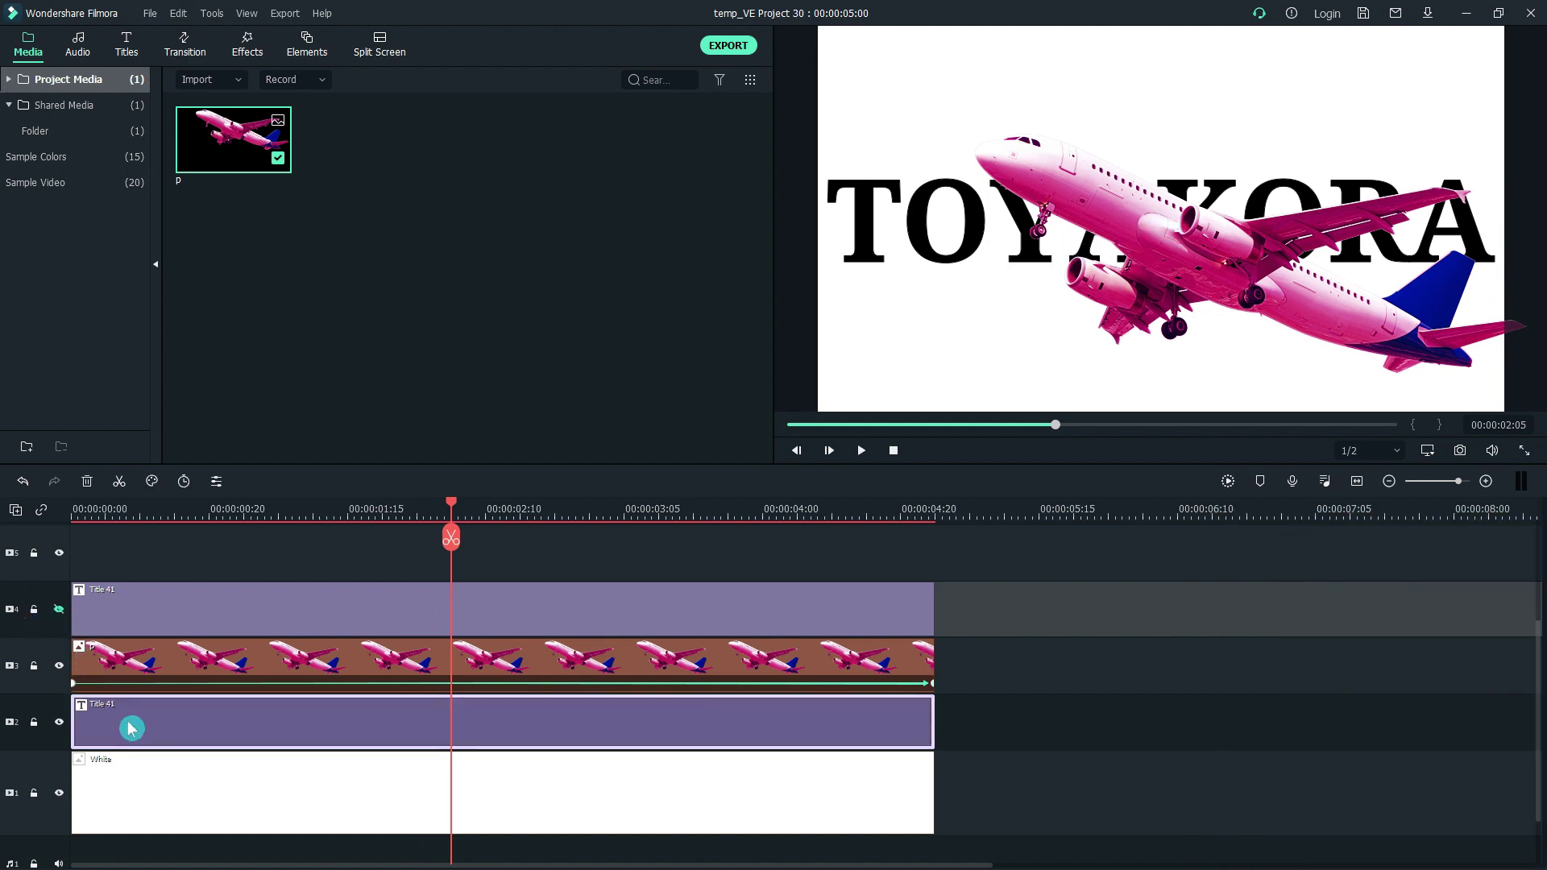
{"action": "left_click_drag", "start_coordinate": [131, 729], "coordinate": [121, 650]}
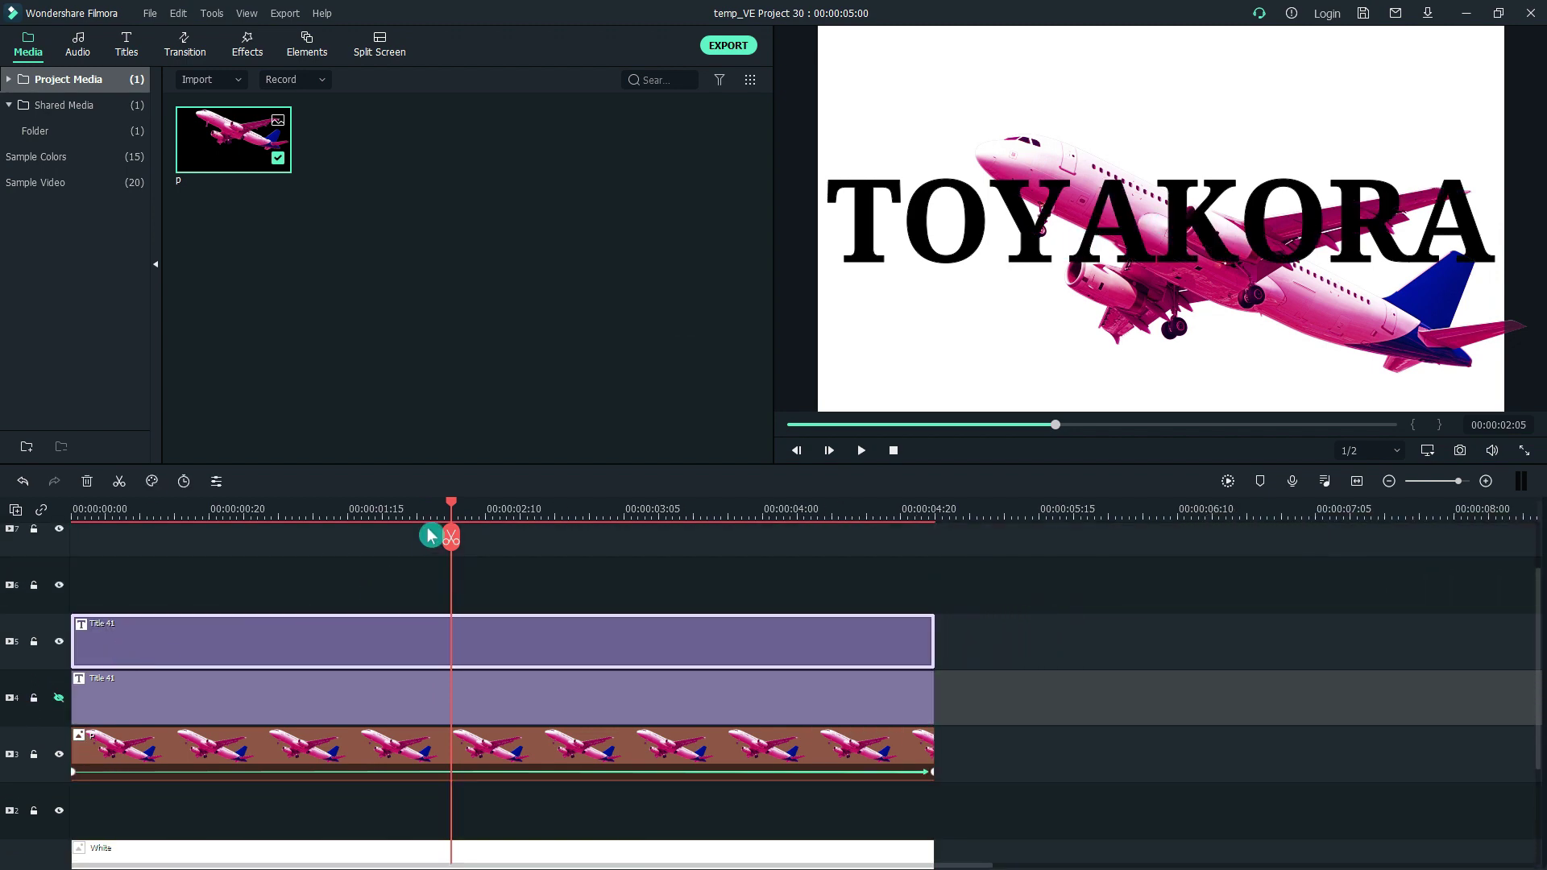
{"action": "mouse_move", "coordinate": [452, 506]}
{"action": "left_mouse_down"}
{"action": "mouse_move", "coordinate": [87, 507]}
{"action": "mouse_move", "coordinate": [456, 507]}
{"action": "left_mouse_up"}
{"action": "left_click_drag", "start_coordinate": [487, 642], "coordinate": [411, 794]}
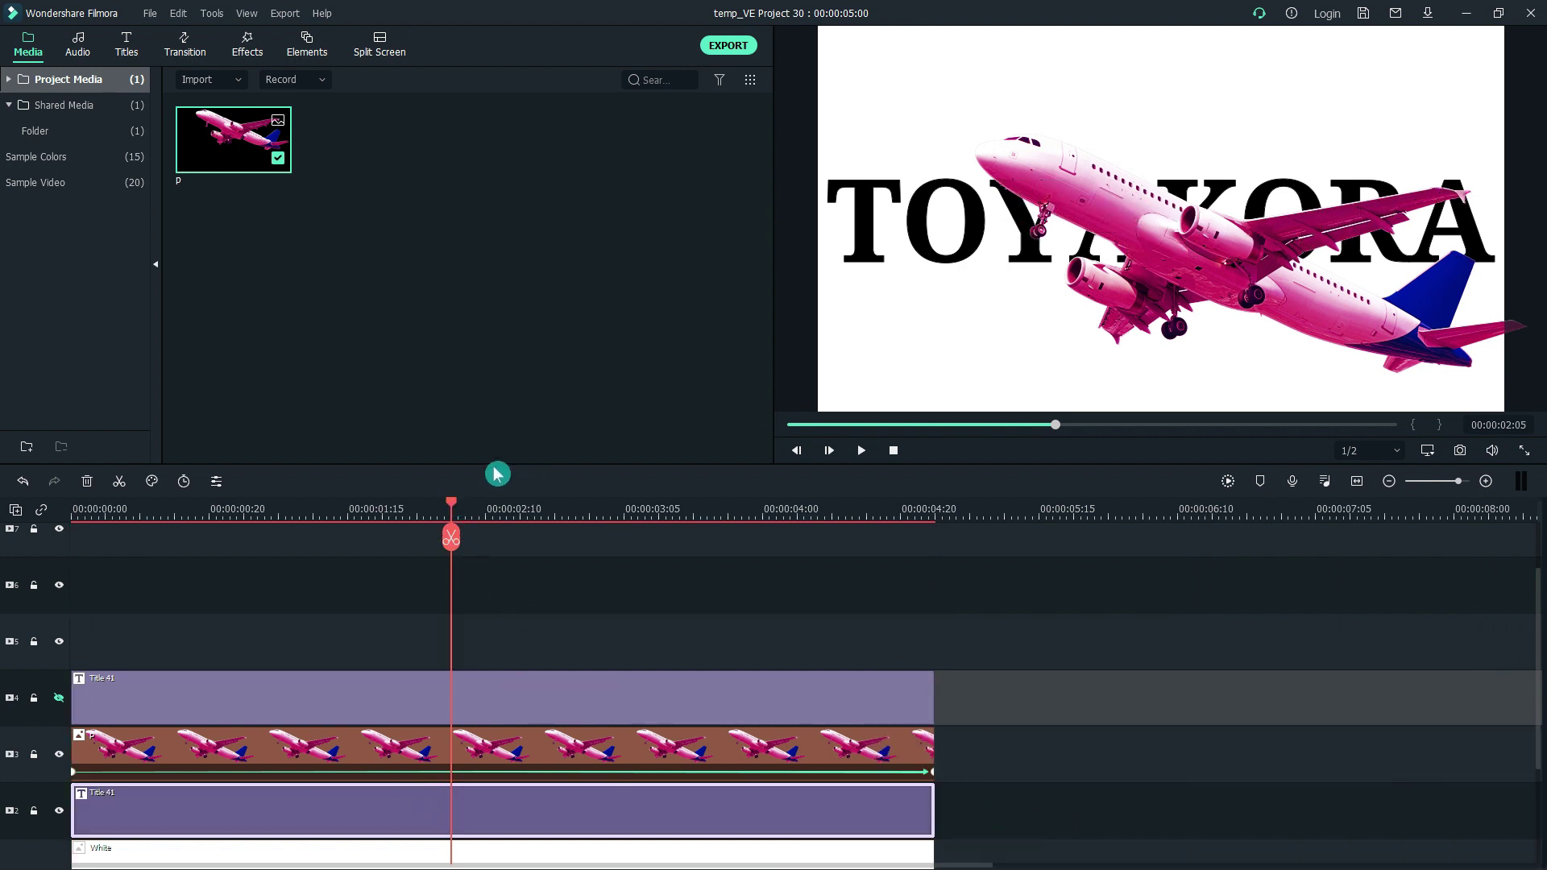
Show the outlined title's track again and scrub to about 00:00:02:03 to check the outline over the airplane
{"action": "left_click", "coordinate": [59, 701]}
{"action": "mouse_move", "coordinate": [456, 505]}
{"action": "left_mouse_down"}
{"action": "mouse_move", "coordinate": [252, 511]}
{"action": "mouse_move", "coordinate": [446, 511]}
{"action": "left_mouse_up"}
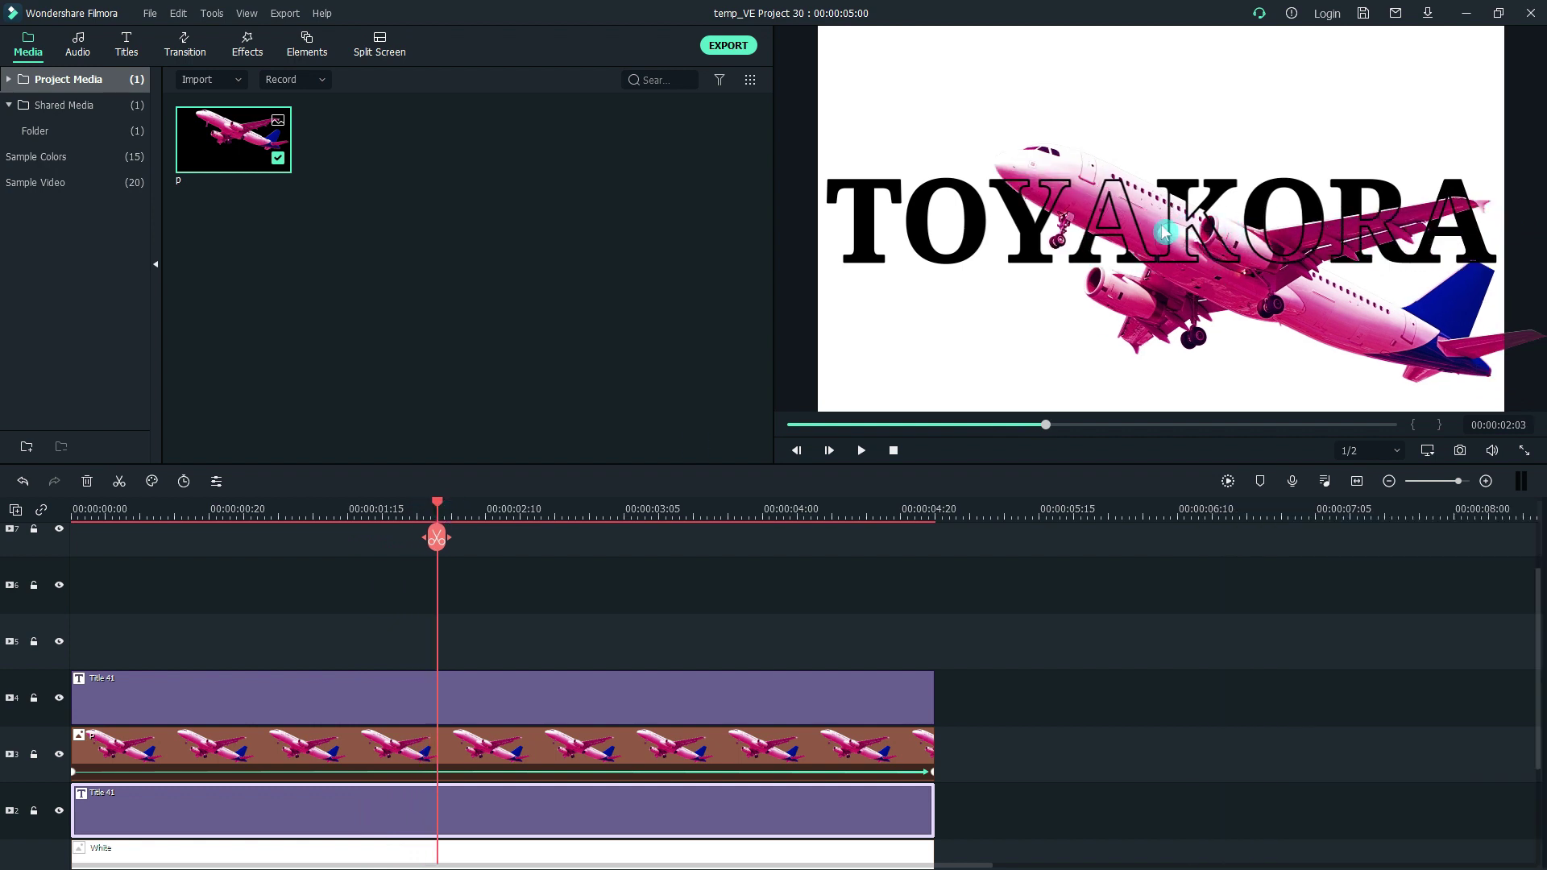
Scrub further through the airplane's flight to check the solid title against its outline
{"action": "left_click_drag", "start_coordinate": [439, 506], "coordinate": [692, 547]}
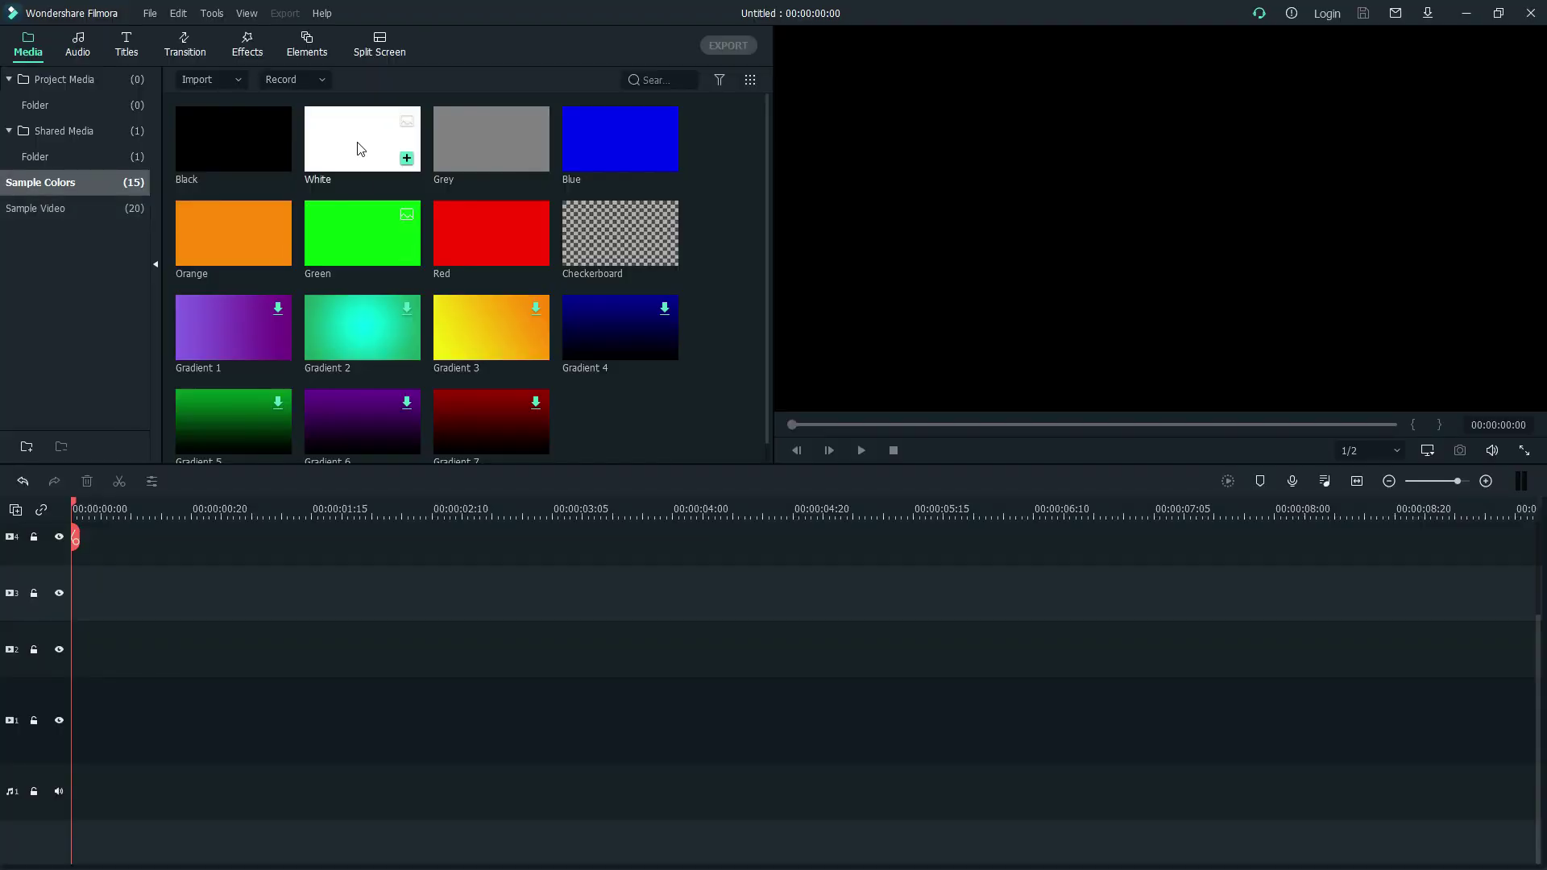
Place the White sample color on the first video track and the Title 41 preset above it on the second track
{"action": "left_click_drag", "start_coordinate": [358, 145], "coordinate": [40, 799]}
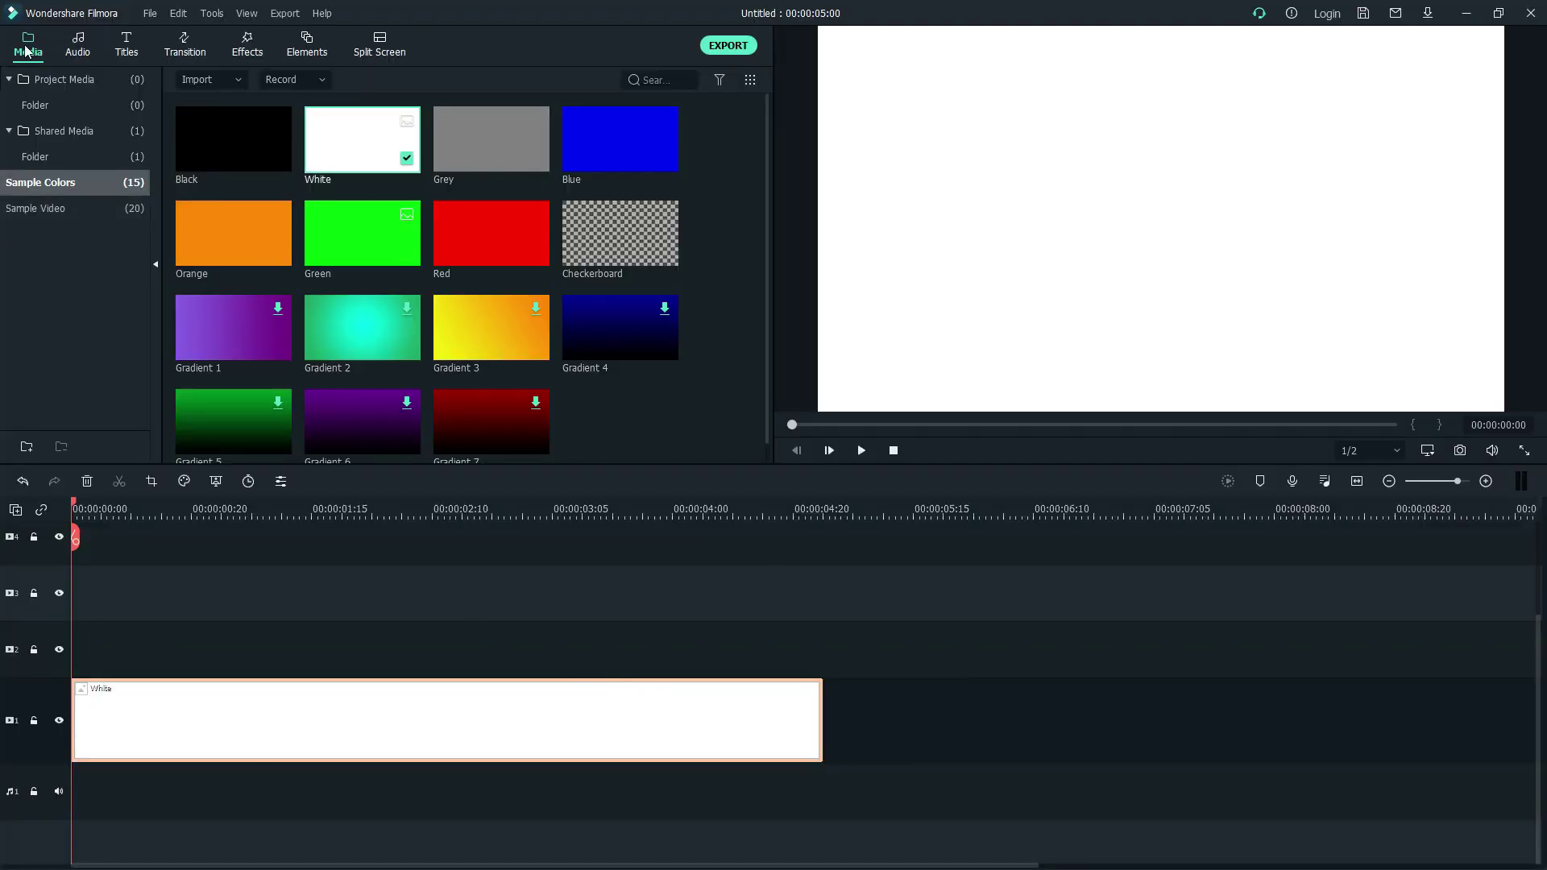
{"action": "left_click", "coordinate": [126, 45]}
{"action": "left_click_drag", "start_coordinate": [337, 148], "coordinate": [24, 656]}
Open the title for editing and replace its text with TEXT VIWE
{"action": "double_click", "coordinate": [526, 633]}
{"action": "left_click", "coordinate": [401, 120]}
{"action": "key", "text": "ctrl+a"}
{"action": "key", "text": "BackSpace"}
{"action": "type", "text": "TEXT"}
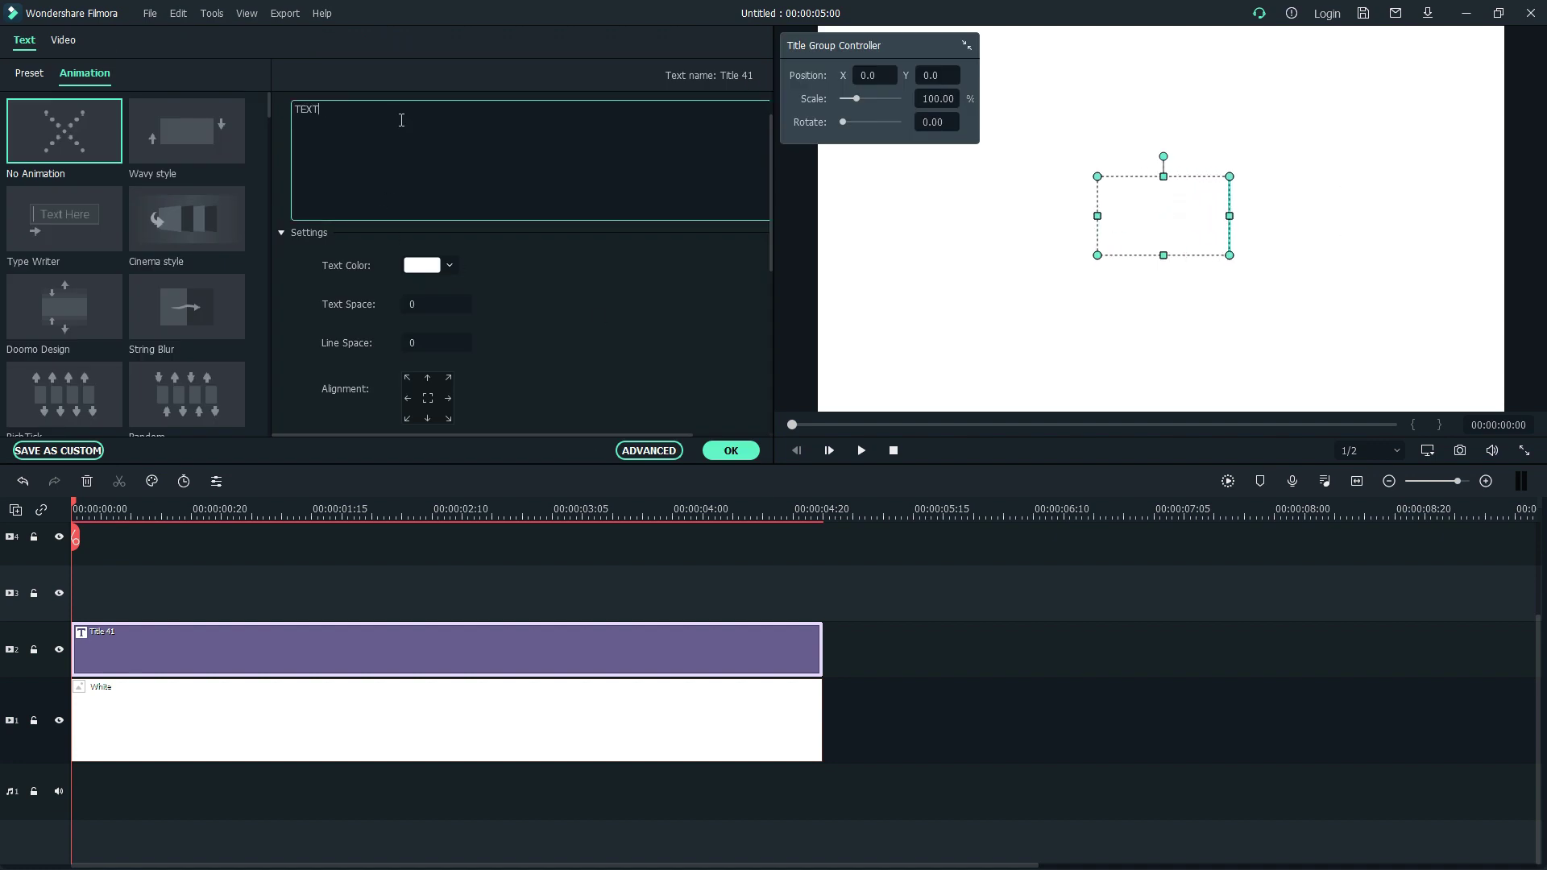
{"action": "type", "text": "VIWE"}
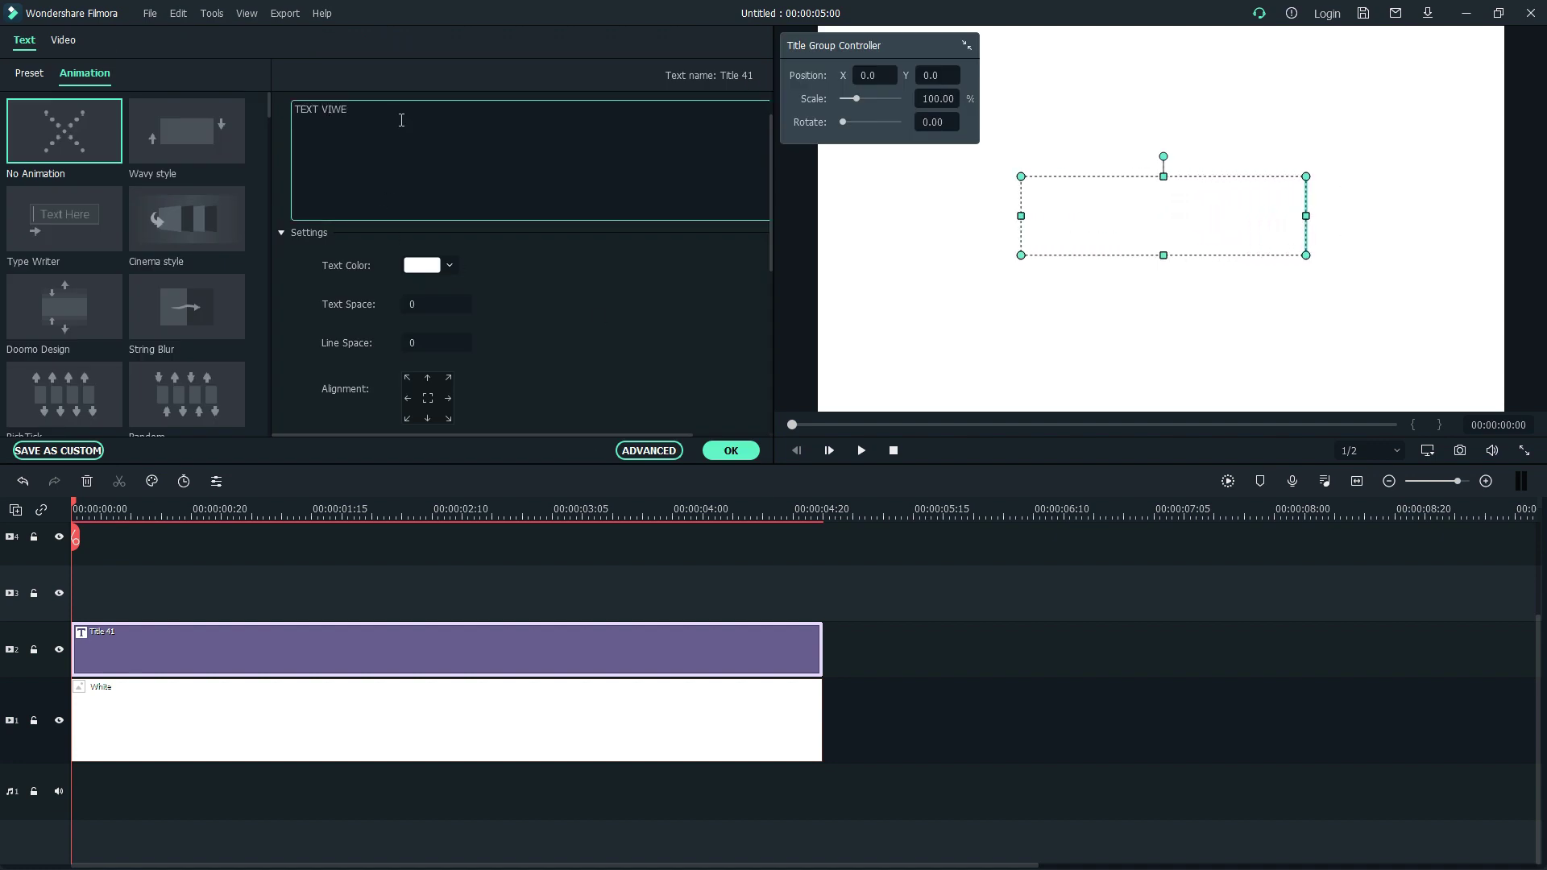
Set the title's text color to black
{"action": "left_click", "coordinate": [447, 267]}
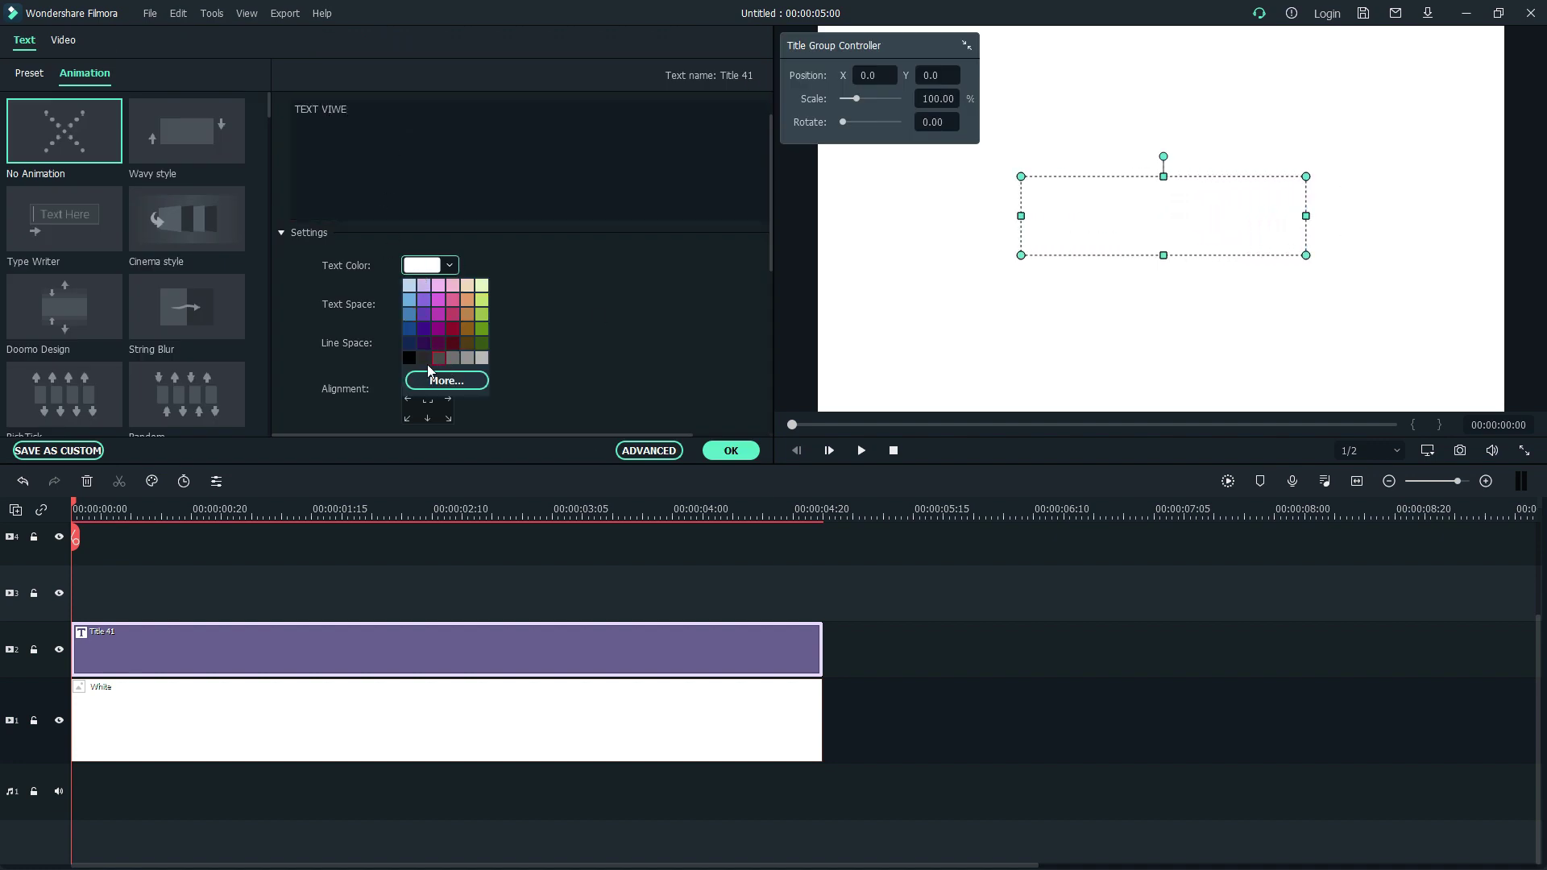
{"action": "left_click", "coordinate": [424, 369]}
{"action": "left_click", "coordinate": [445, 268]}
{"action": "left_click", "coordinate": [410, 360]}
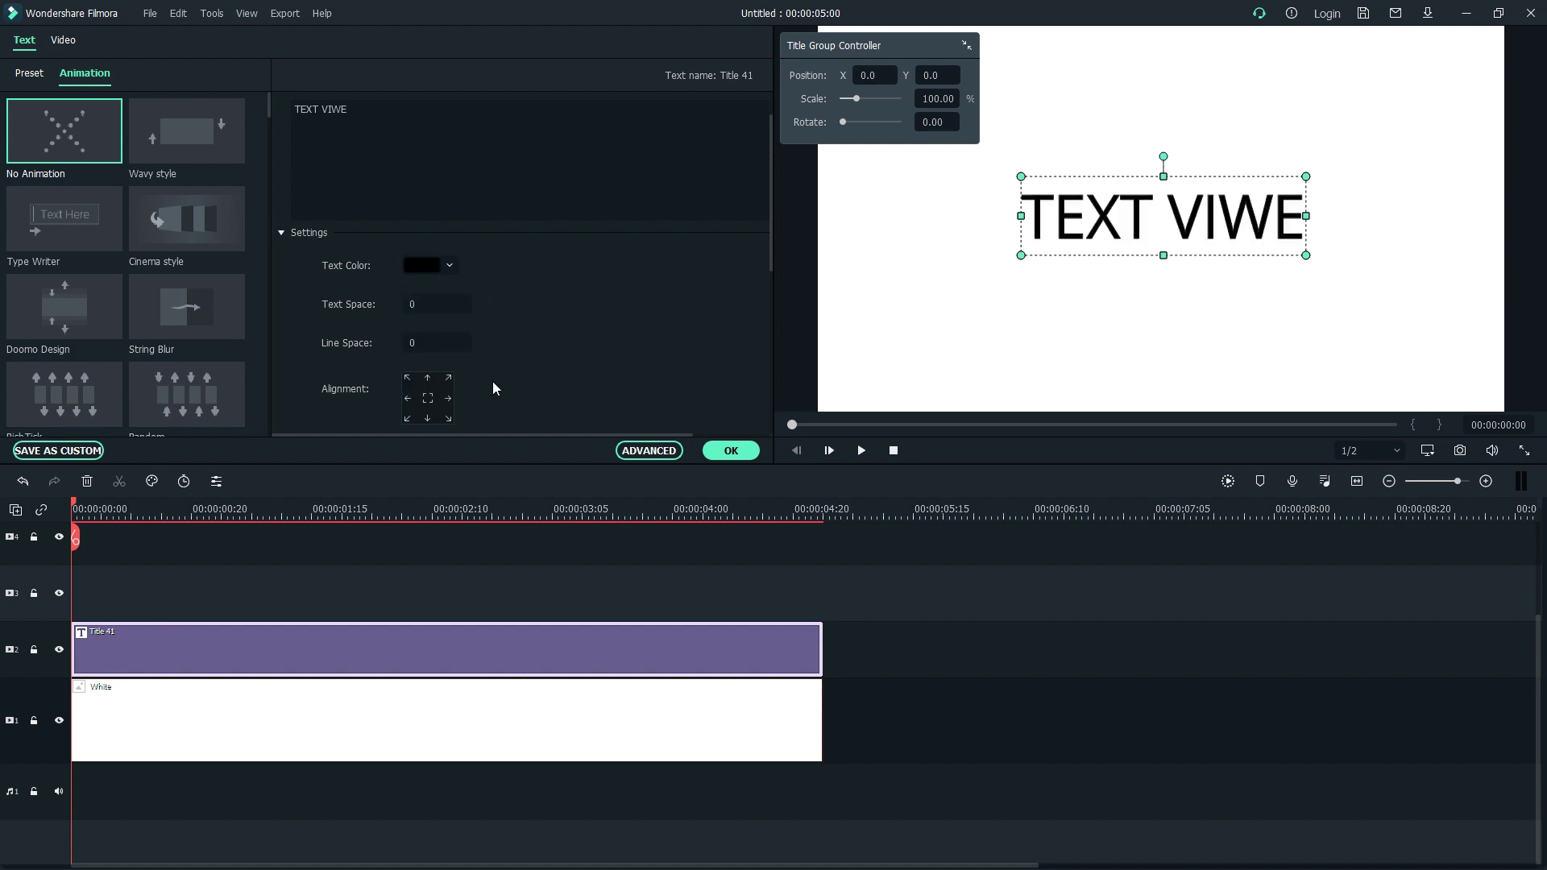
Clear the title's misspelled text and re-enter it as TEXT VIEW
{"action": "left_click", "coordinate": [396, 118]}
{"action": "key", "text": "BackSpace"}
{"action": "key", "text": "BackSpace"}
{"action": "key", "text": "BackSpace"}
{"action": "key", "text": "BackSpace"}
{"action": "key", "text": "BackSpace"}
{"action": "key", "text": "BackSpace"}
{"action": "key", "text": "BackSpace"}
{"action": "key", "text": "BackSpace"}
{"action": "key", "text": "BackSpace"}
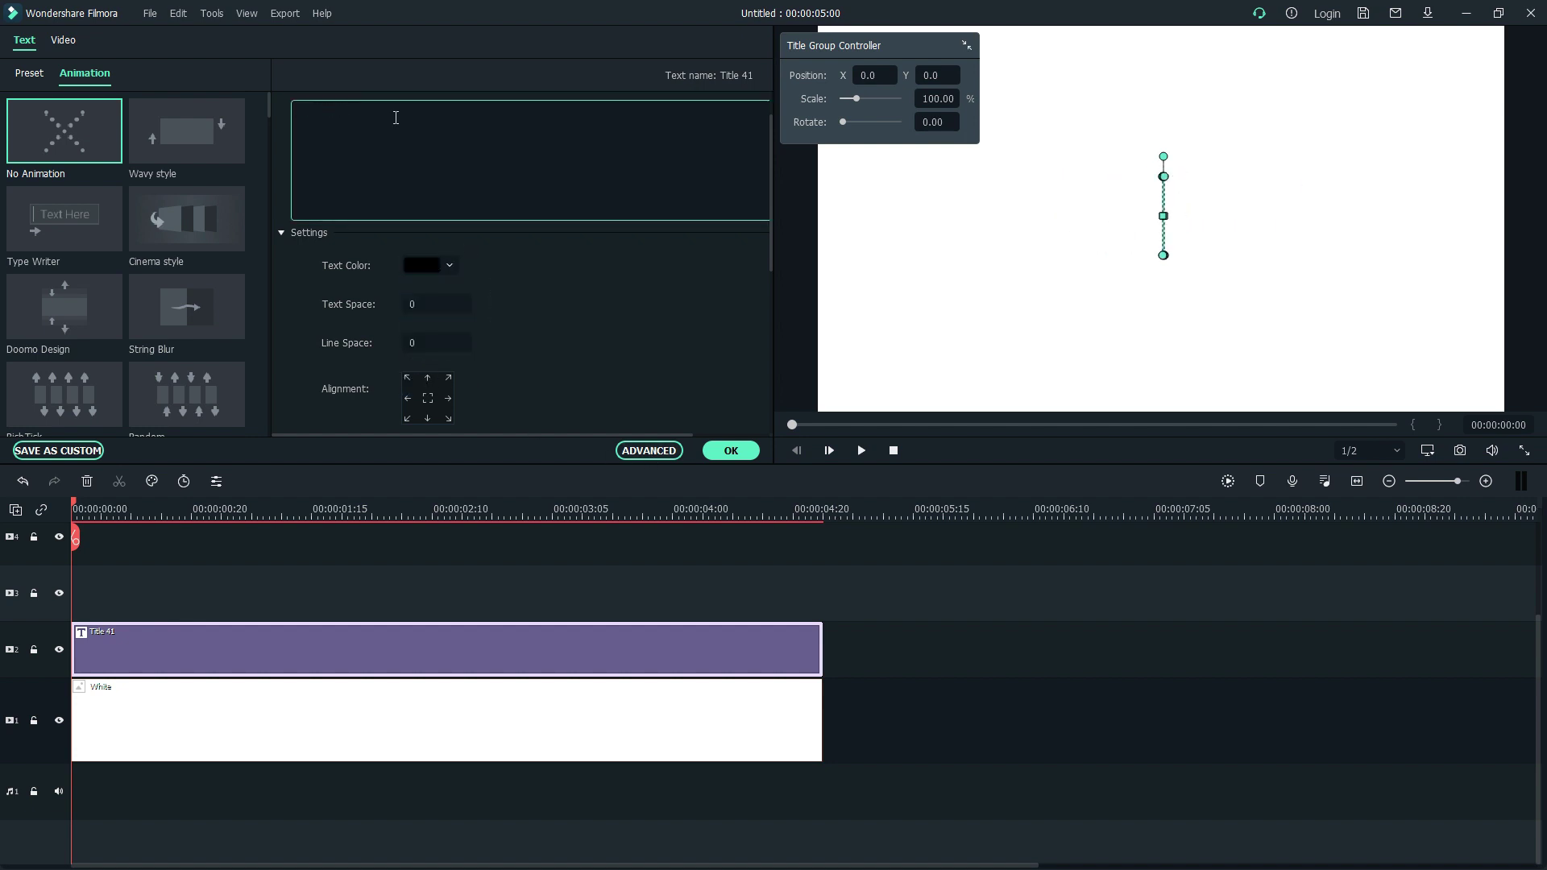
{"action": "type", "text": "TEXT VI"}
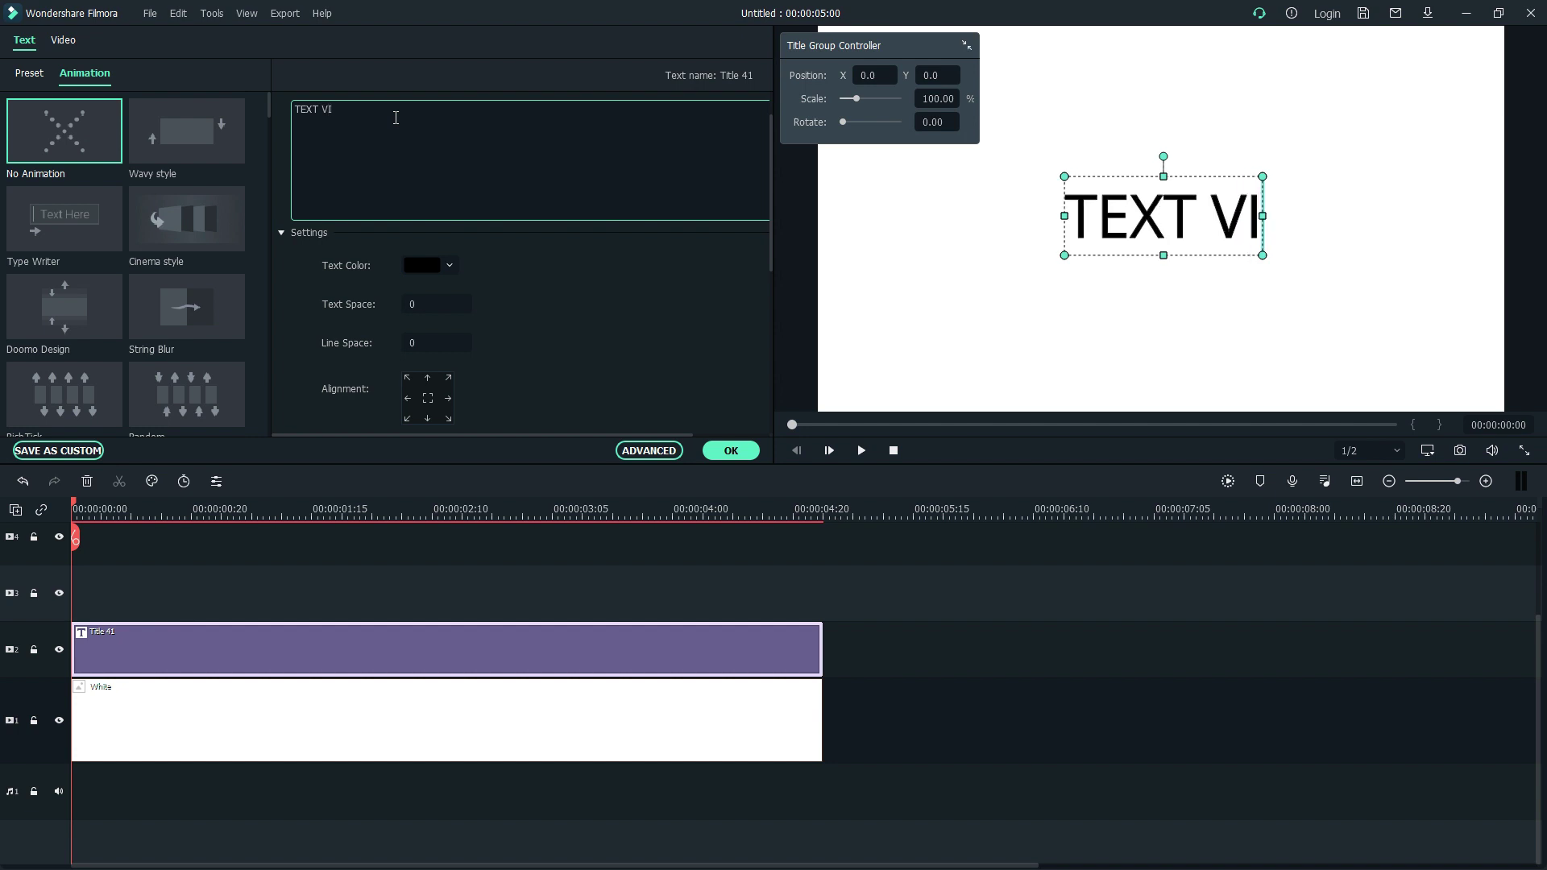
{"action": "type", "text": "EW"}
Set the title's font to Open Sans Bold at size 150 and confirm the edit
{"action": "scroll", "coordinate": [490, 210], "scroll_direction": "down", "scroll_amount": 5}
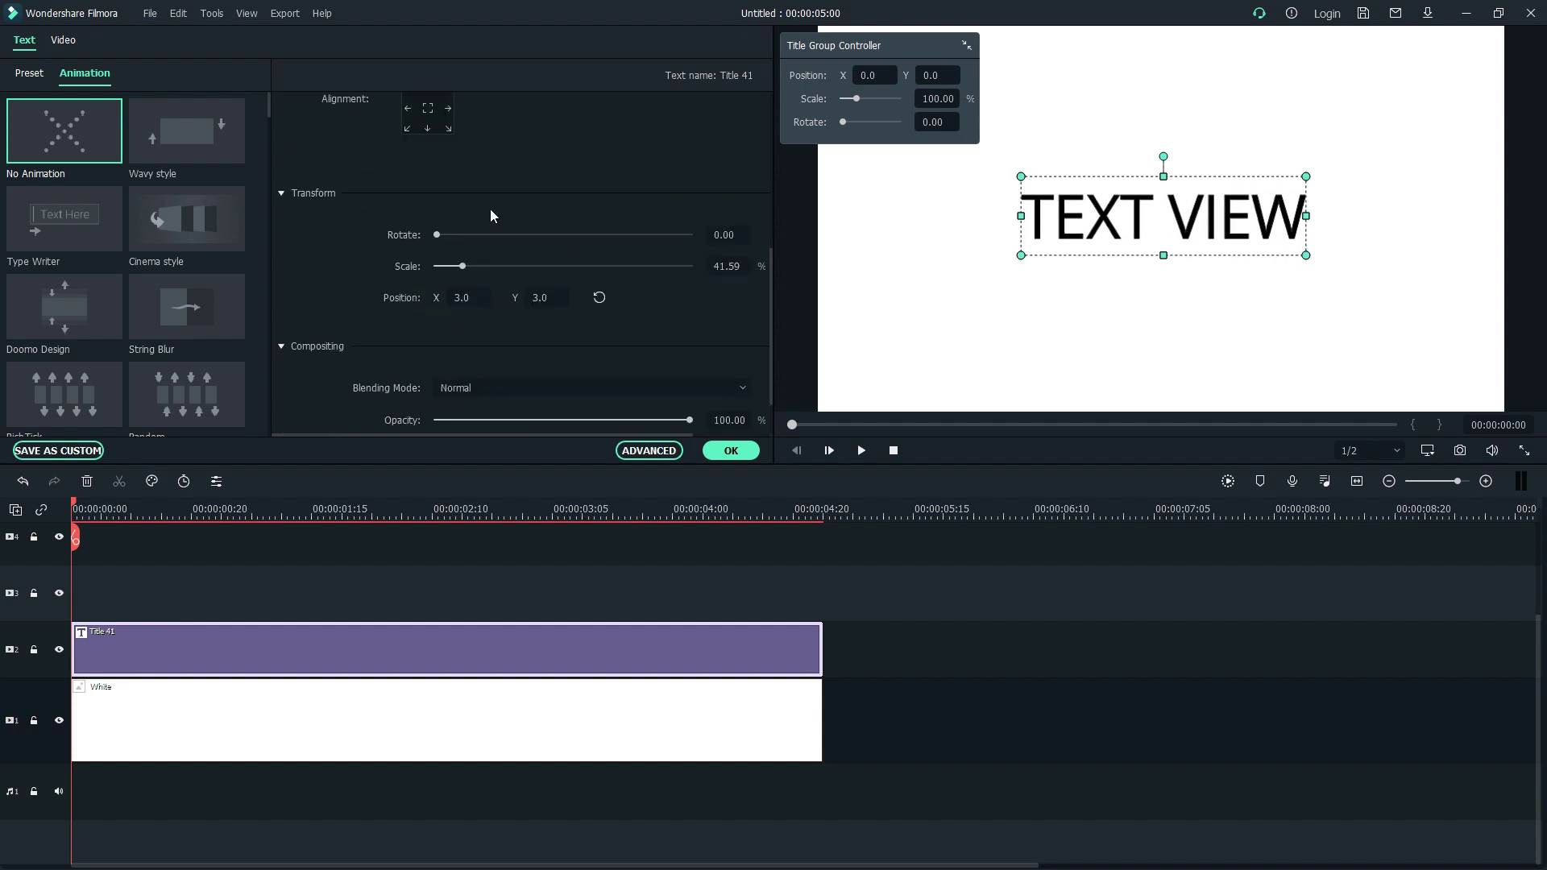
{"action": "scroll", "coordinate": [498, 327], "scroll_direction": "up", "scroll_amount": 5}
{"action": "left_click", "coordinate": [424, 131]}
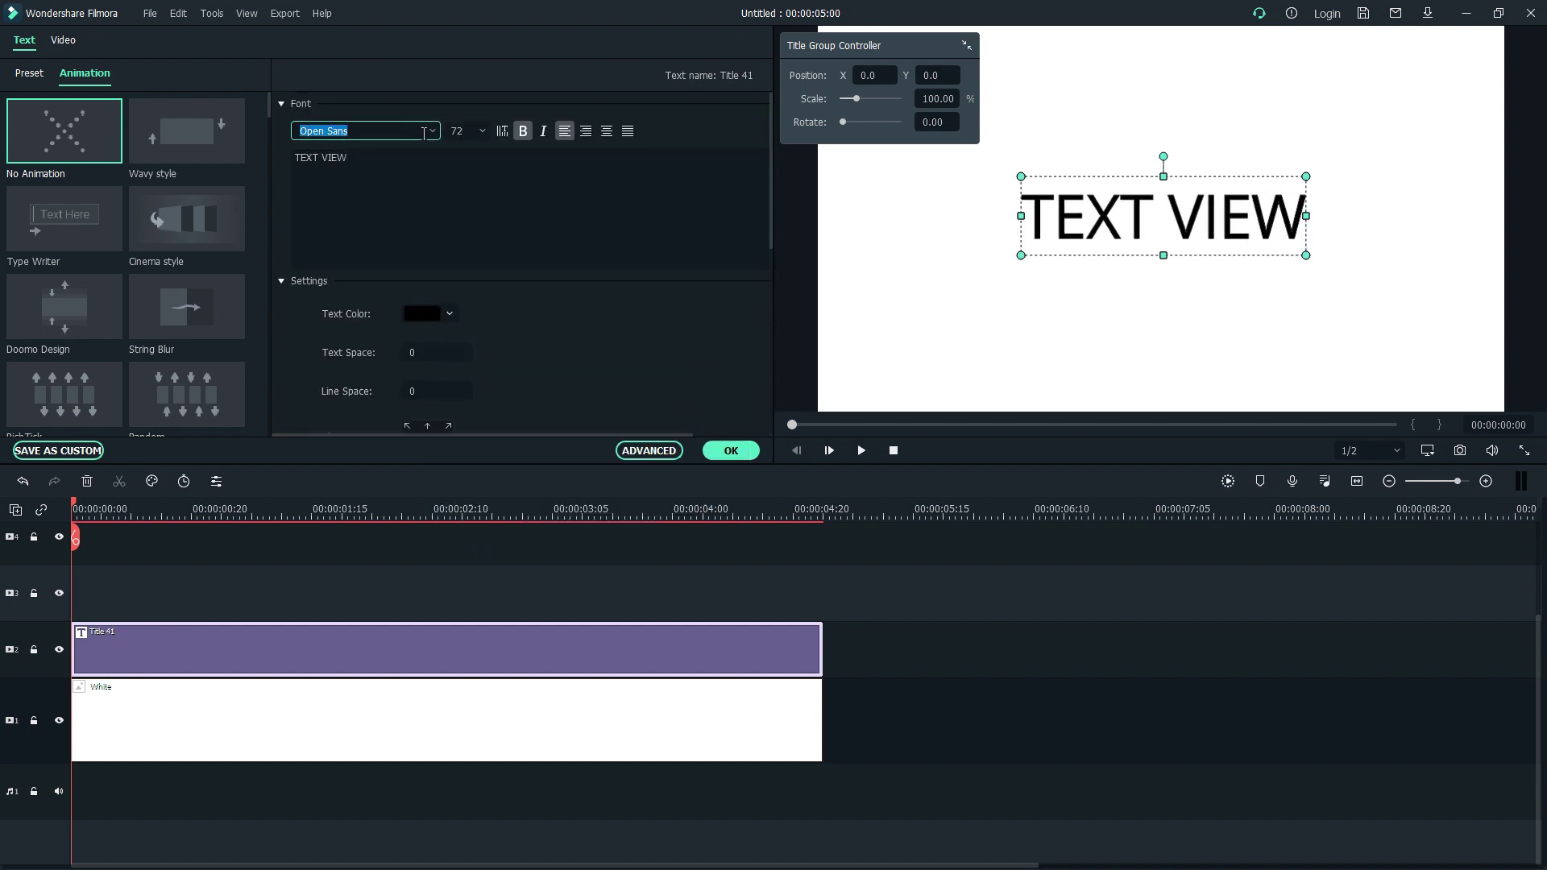
{"action": "left_click", "coordinate": [470, 131]}
{"action": "type", "text": "150"}
{"action": "key", "text": "Return"}
{"action": "left_click", "coordinate": [730, 451]}
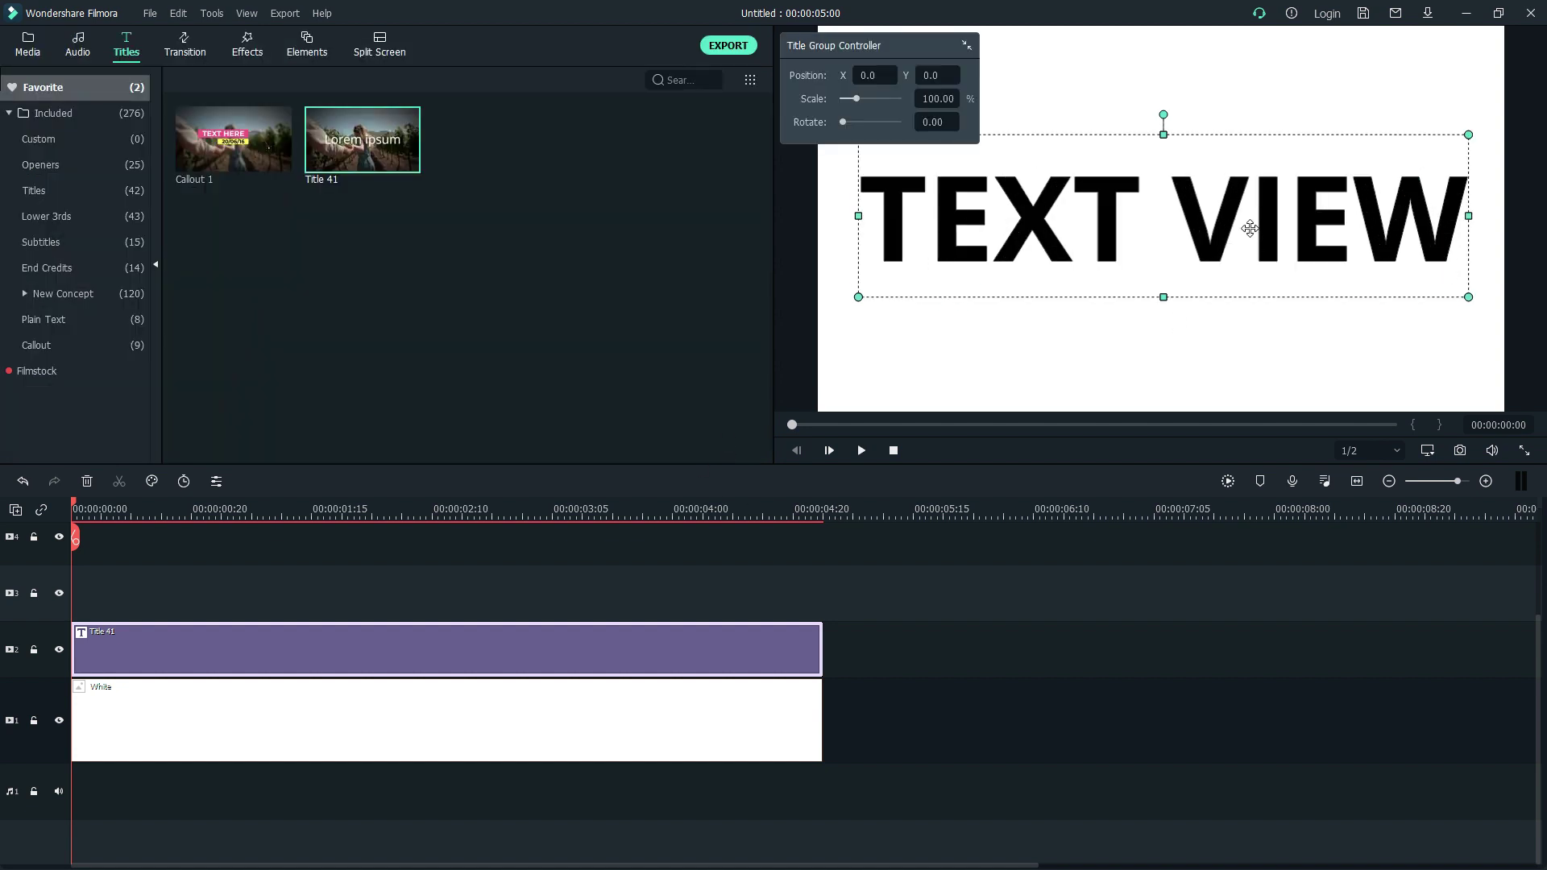
Select the TEXT VIEW title and move the playhead to 00:00:02:04
{"action": "left_click", "coordinate": [707, 591]}
{"action": "left_click", "coordinate": [483, 648]}
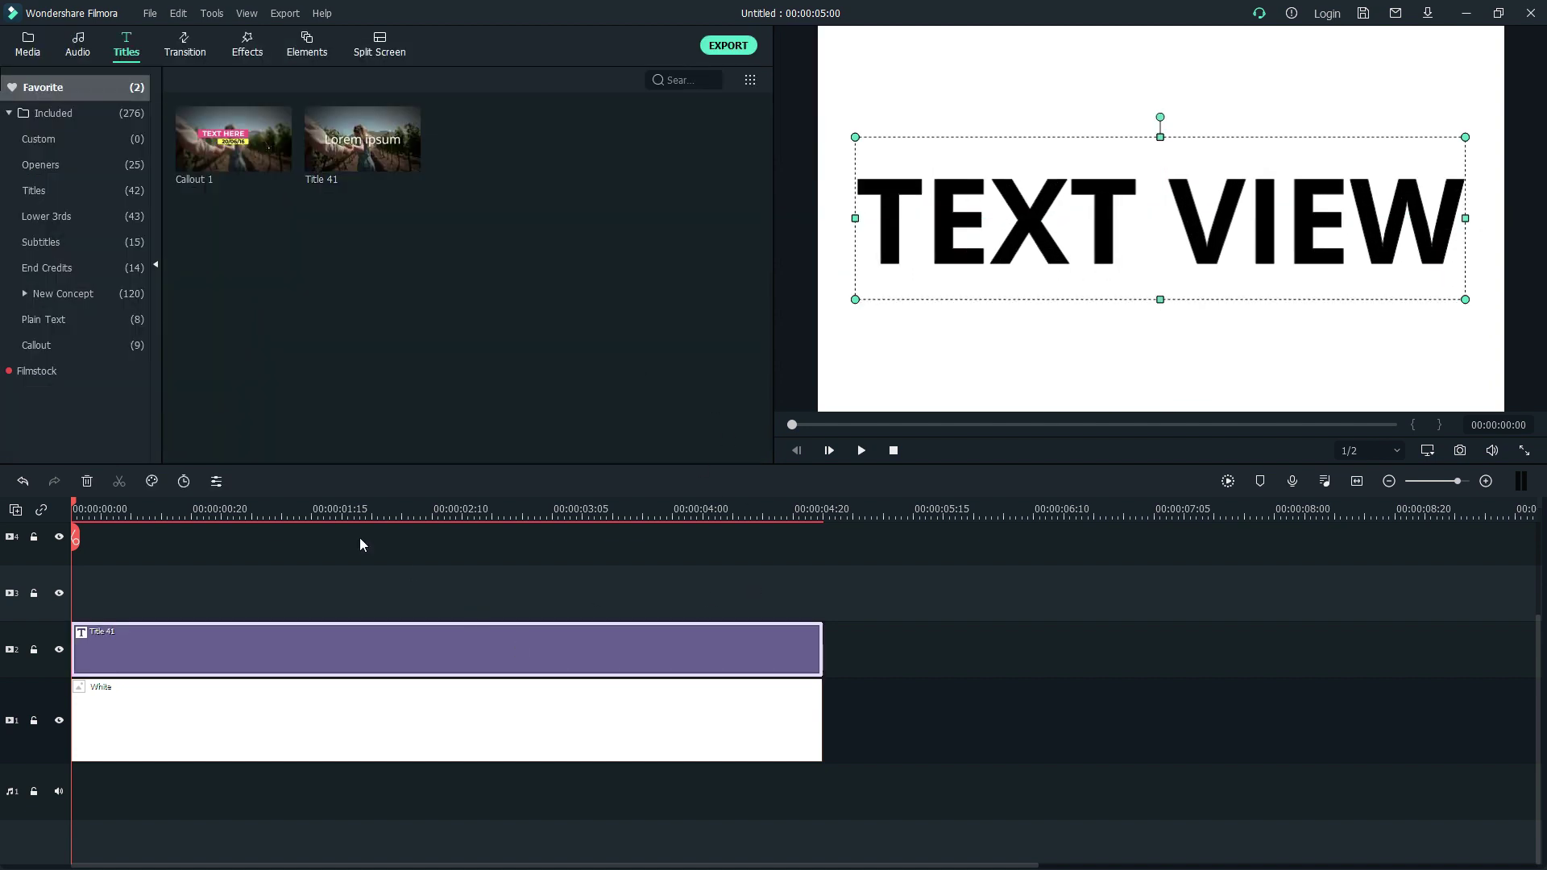
{"action": "left_click_drag", "start_coordinate": [363, 510], "coordinate": [395, 509]}
{"action": "double_click", "coordinate": [467, 648]}
{"action": "left_click", "coordinate": [521, 253]}
{"action": "left_click", "coordinate": [321, 159]}
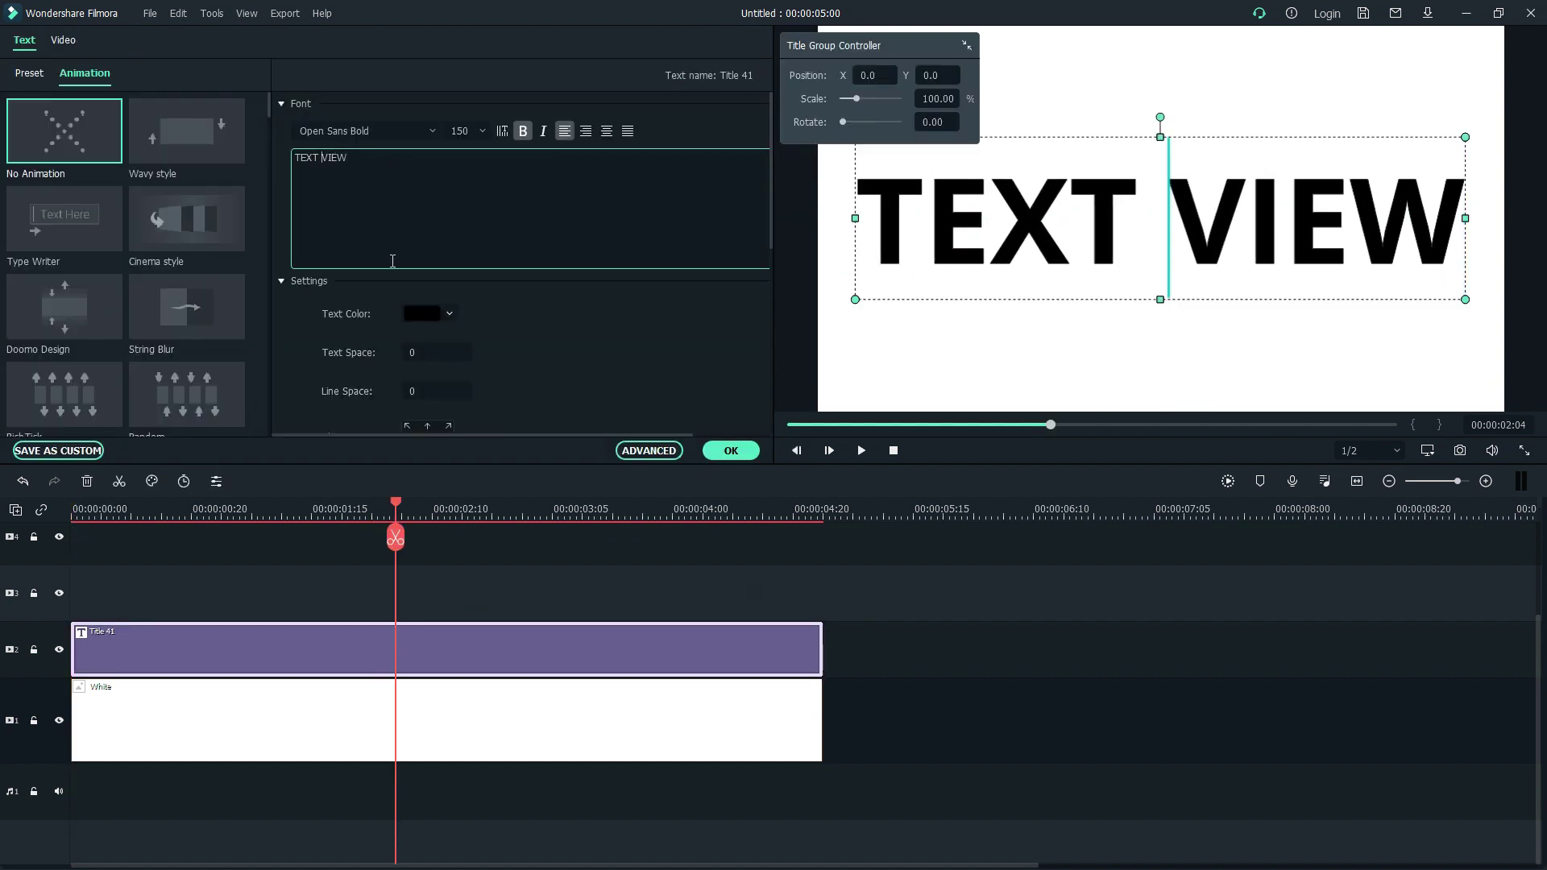
{"action": "key", "text": "BackSpace"}
{"action": "key", "text": "BackSpace"}
{"action": "key", "text": "BackSpace"}
{"action": "key", "text": "BackSpace"}
{"action": "key", "text": "BackSpace"}
{"action": "left_click", "coordinate": [25, 482]}
Split the title at the playhead and shorten the second part's text to VIEW
{"action": "key", "text": "ctrl+b"}
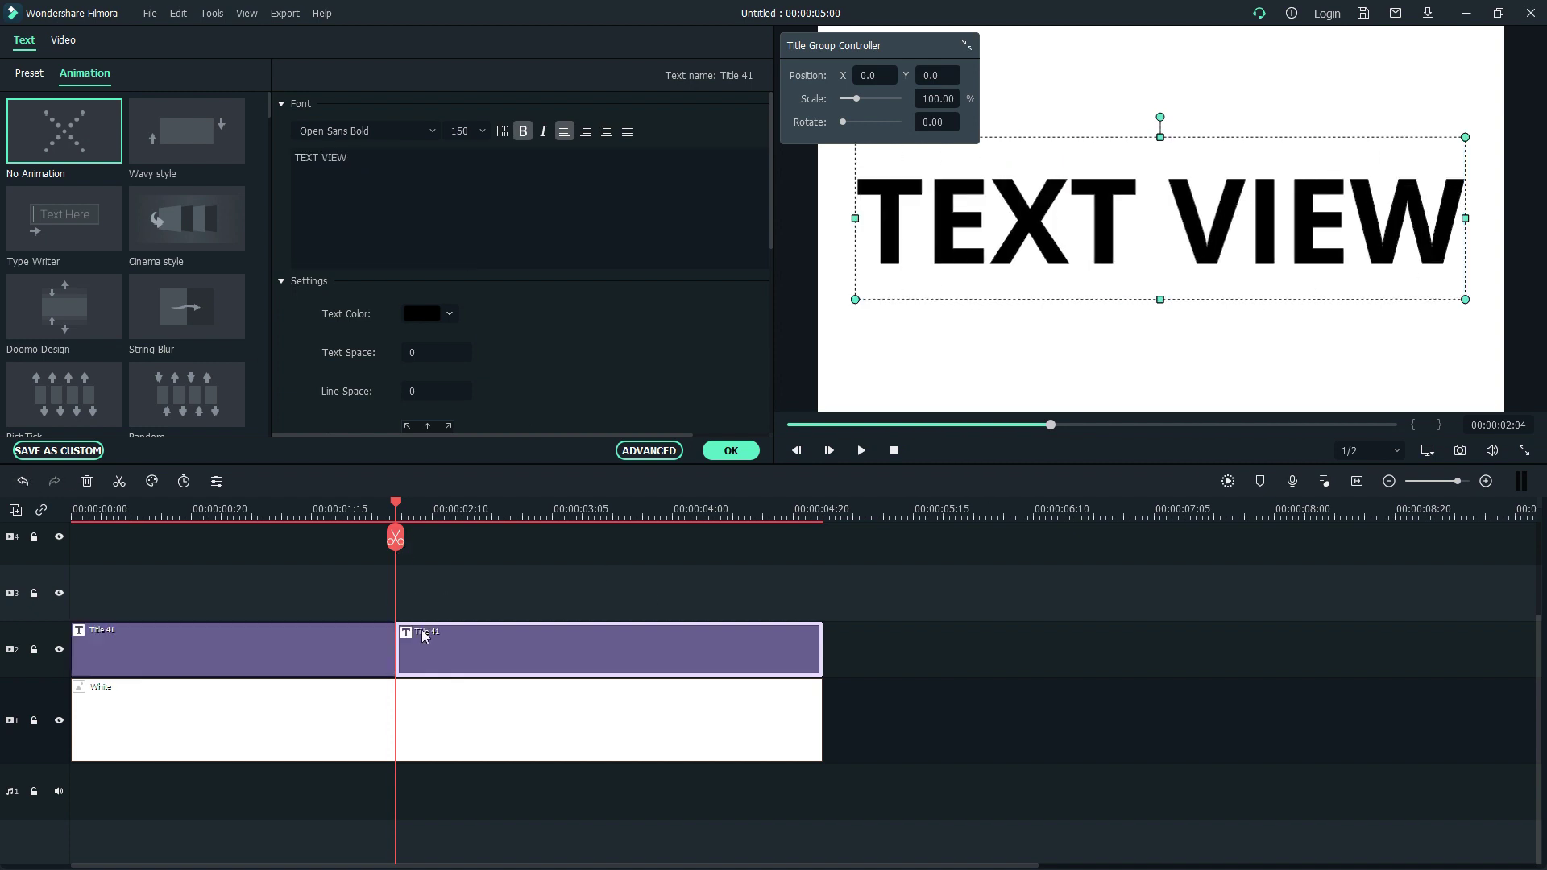
{"action": "left_click", "coordinate": [321, 159]}
{"action": "key", "text": "BackSpace"}
{"action": "key", "text": "BackSpace"}
{"action": "key", "text": "BackSpace"}
{"action": "key", "text": "BackSpace"}
{"action": "key", "text": "BackSpace"}
{"action": "left_click", "coordinate": [731, 450]}
Move the VIEW title to the start of the third track and extend both titles to the white clip's end
{"action": "left_click_drag", "start_coordinate": [489, 645], "coordinate": [165, 597]}
{"action": "left_click_drag", "start_coordinate": [394, 640], "coordinate": [497, 644]}
{"action": "left_click_drag", "start_coordinate": [528, 577], "coordinate": [822, 598]}
Select the VIEW title at 00:00:01:14 and shift it to the right half of the frame
{"action": "left_click", "coordinate": [307, 499]}
{"action": "left_click", "coordinate": [314, 596]}
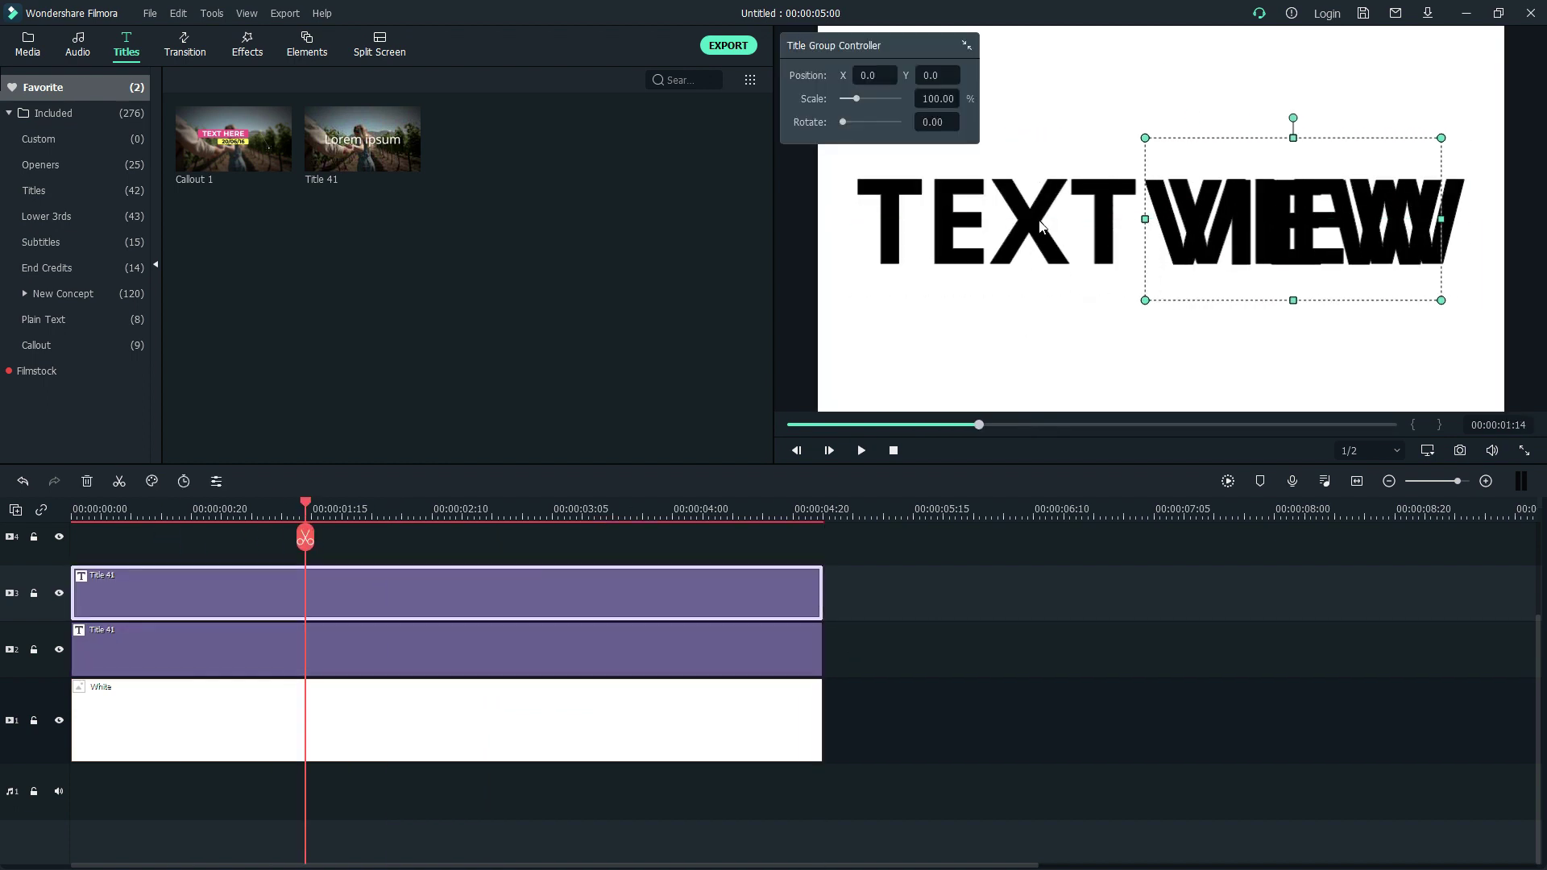
Shorten the second-track title's text to TEXT and confirm the edit
{"action": "double_click", "coordinate": [467, 646]}
{"action": "key", "text": "BackSpace"}
{"action": "key", "text": "BackSpace"}
{"action": "key", "text": "BackSpace"}
{"action": "key", "text": "BackSpace"}
{"action": "key", "text": "BackSpace"}
{"action": "left_click", "coordinate": [730, 450]}
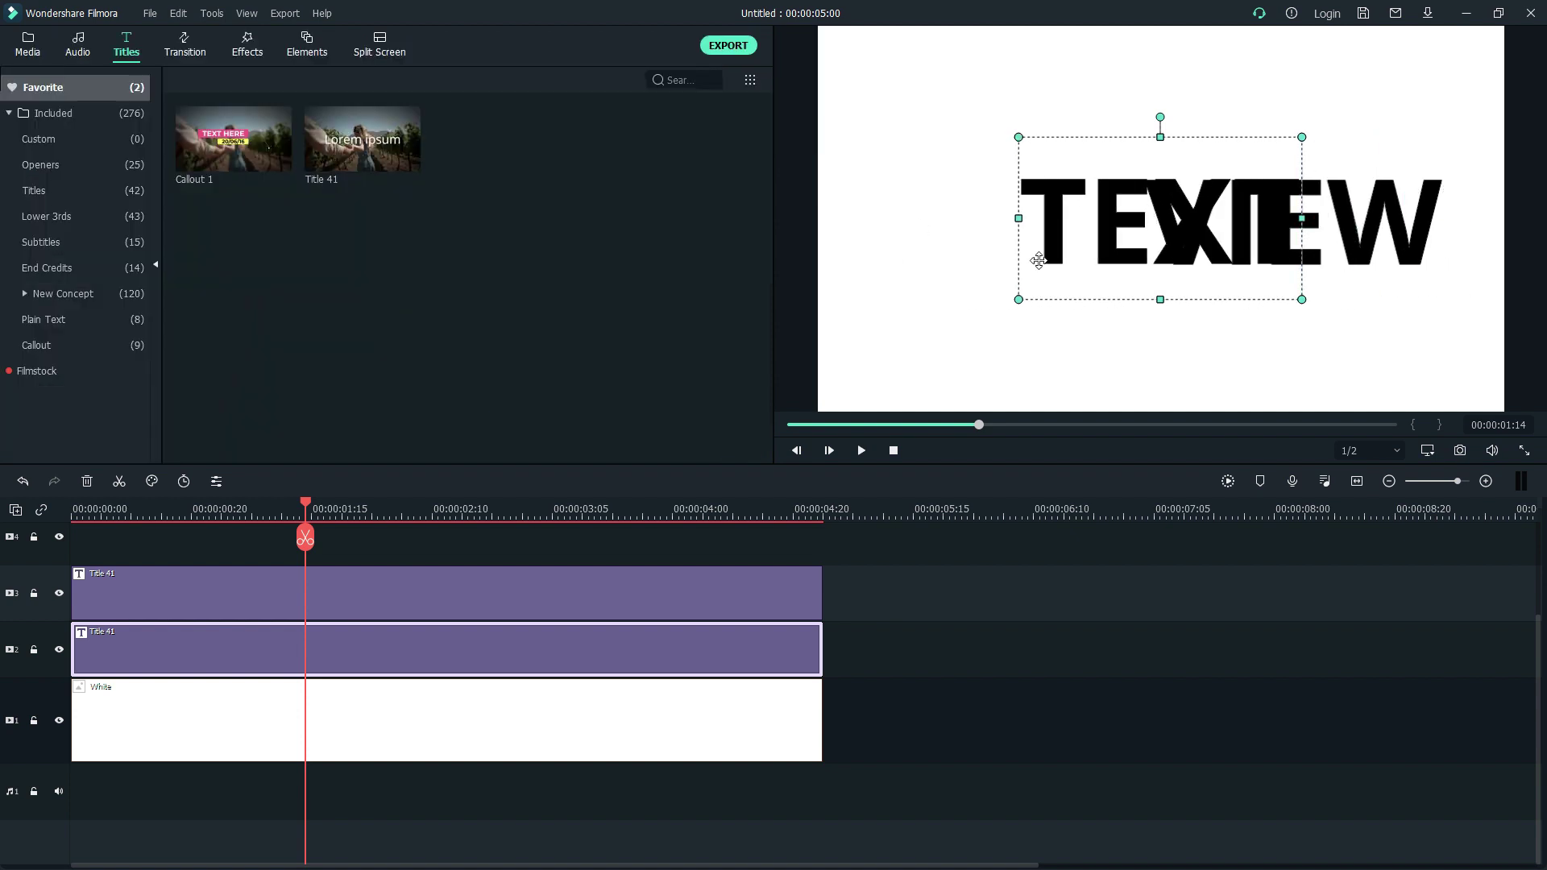
Position the TEXT and VIEW titles side by side across the middle of the frame, with TEXT directly before VIEW
{"action": "left_click_drag", "start_coordinate": [1047, 252], "coordinate": [905, 250]}
{"action": "left_click_drag", "start_coordinate": [1298, 217], "coordinate": [1311, 216]}
{"action": "double_click", "coordinate": [1088, 219]}
{"action": "left_click", "coordinate": [1016, 218]}
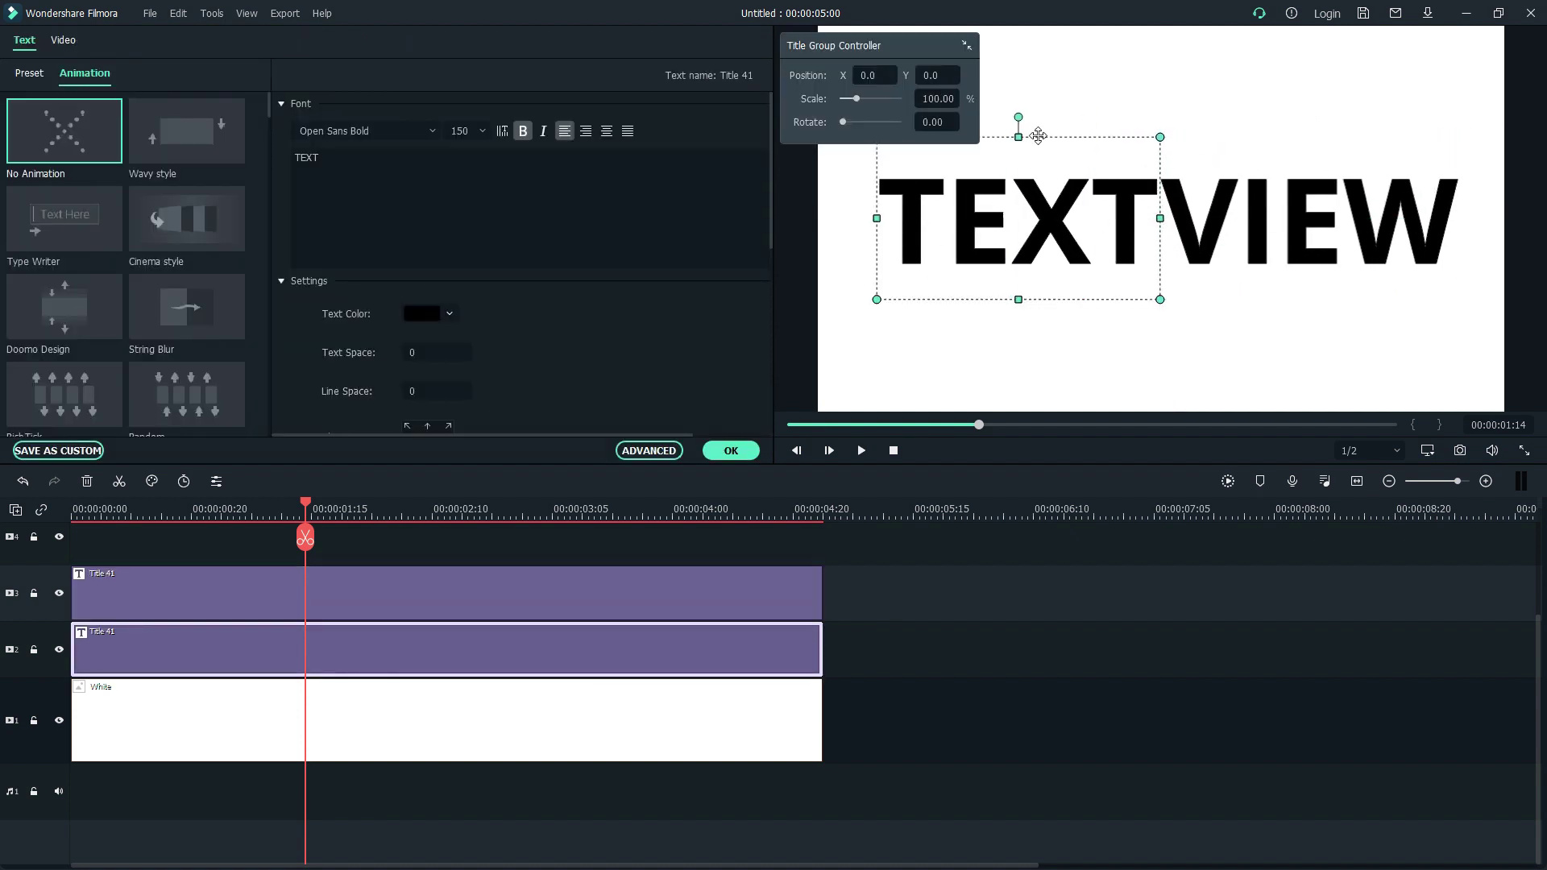
{"action": "left_click_drag", "start_coordinate": [1038, 135], "coordinate": [1039, 135]}
Change the VIEW title's text color to a custom bright pinkish red
{"action": "double_click", "coordinate": [483, 595]}
{"action": "left_click", "coordinate": [427, 316]}
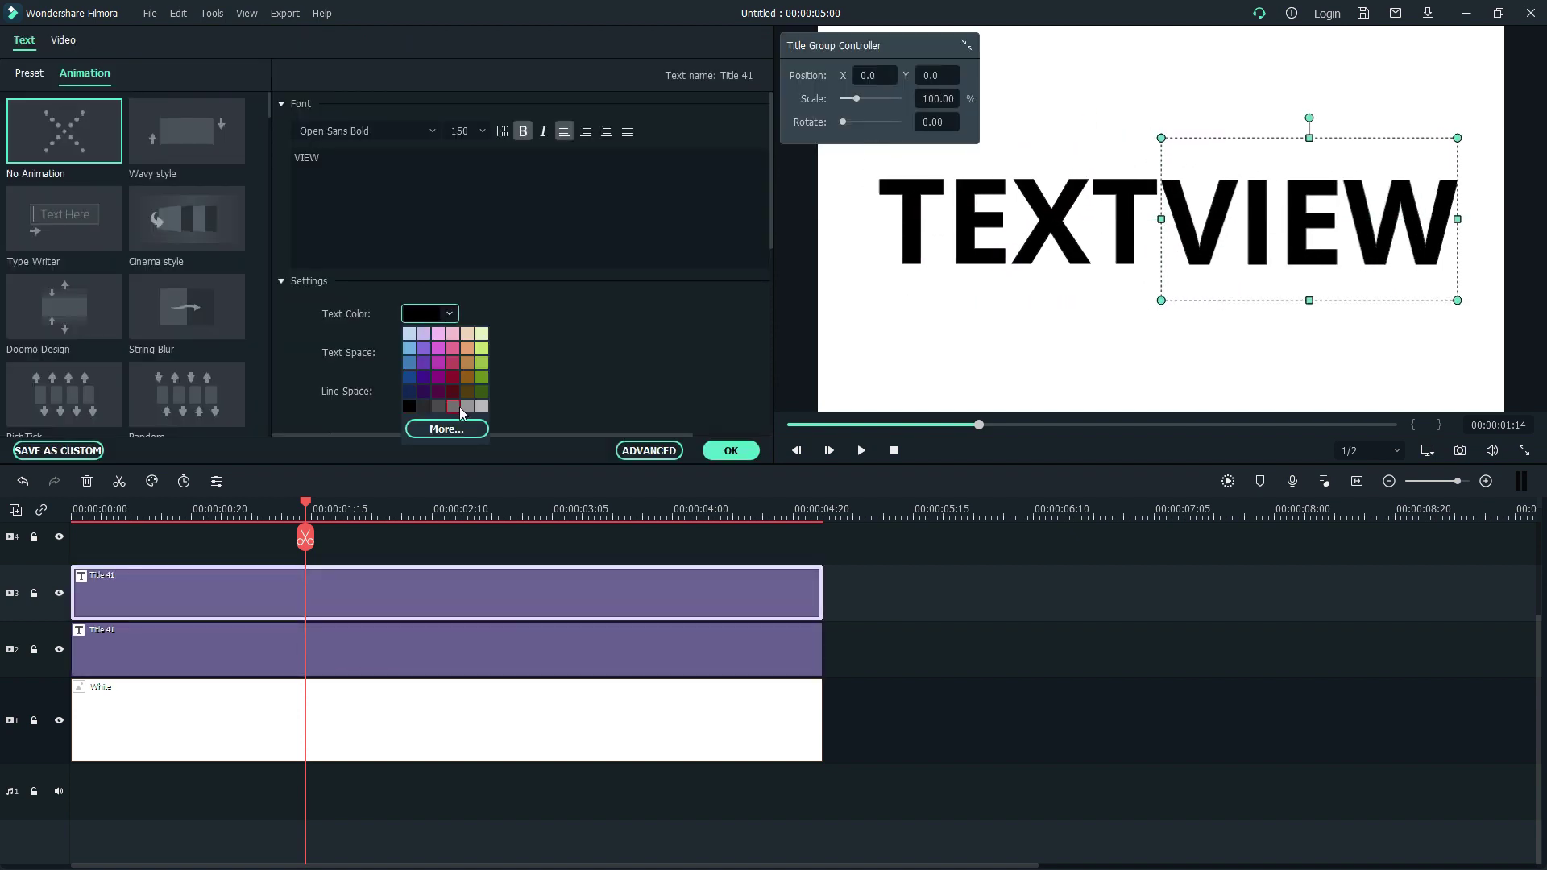
{"action": "left_click", "coordinate": [456, 379]}
{"action": "left_click", "coordinate": [414, 314]}
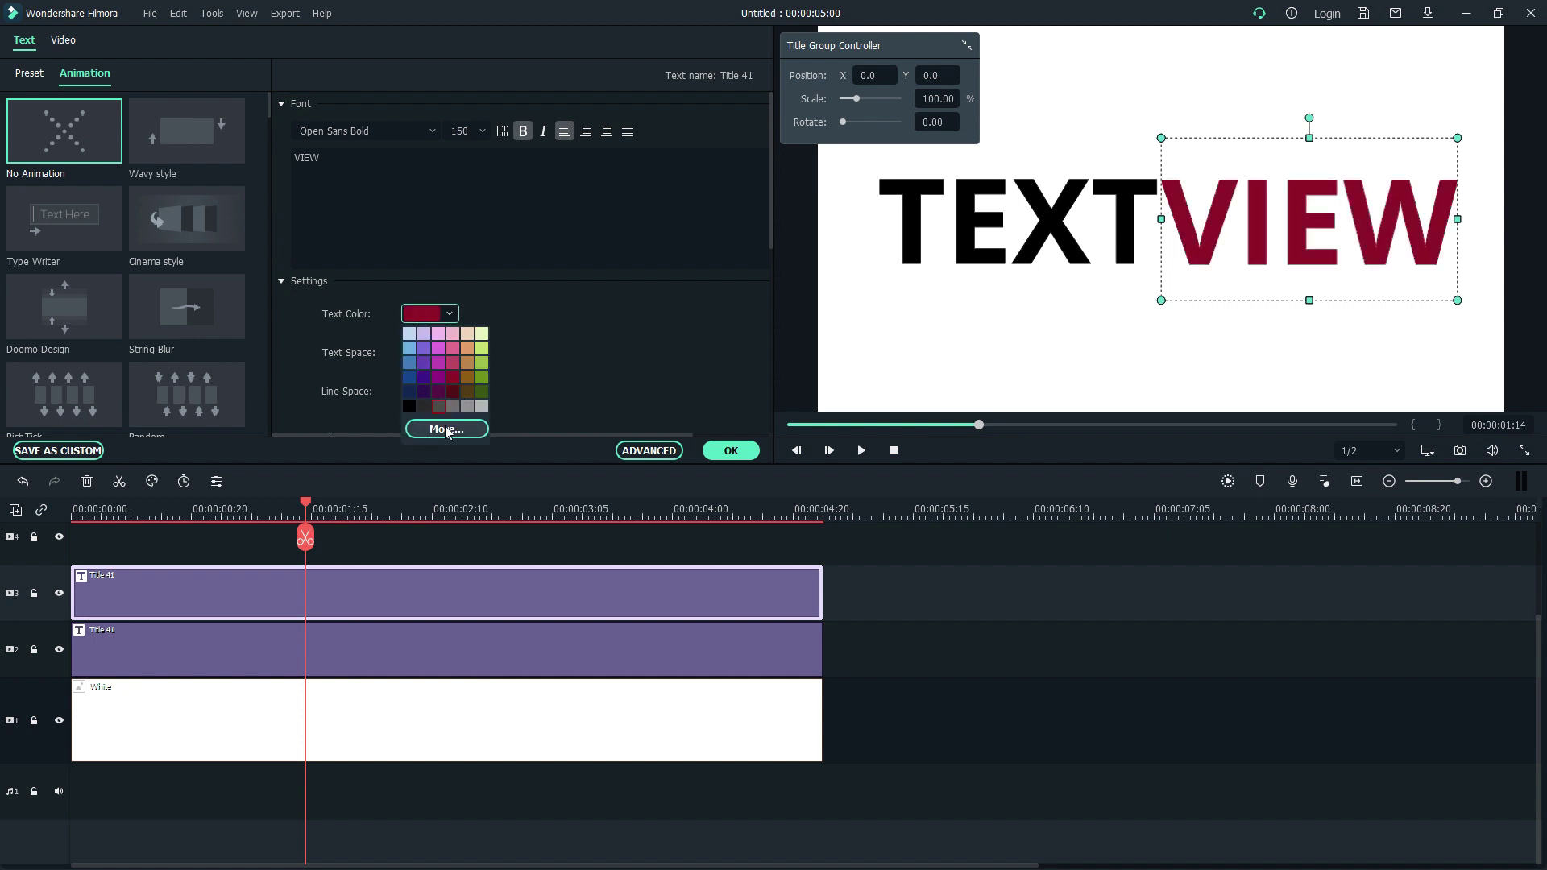
{"action": "left_click", "coordinate": [468, 391]}
{"action": "left_click_drag", "start_coordinate": [458, 299], "coordinate": [445, 243]}
{"action": "left_click", "coordinate": [551, 527]}
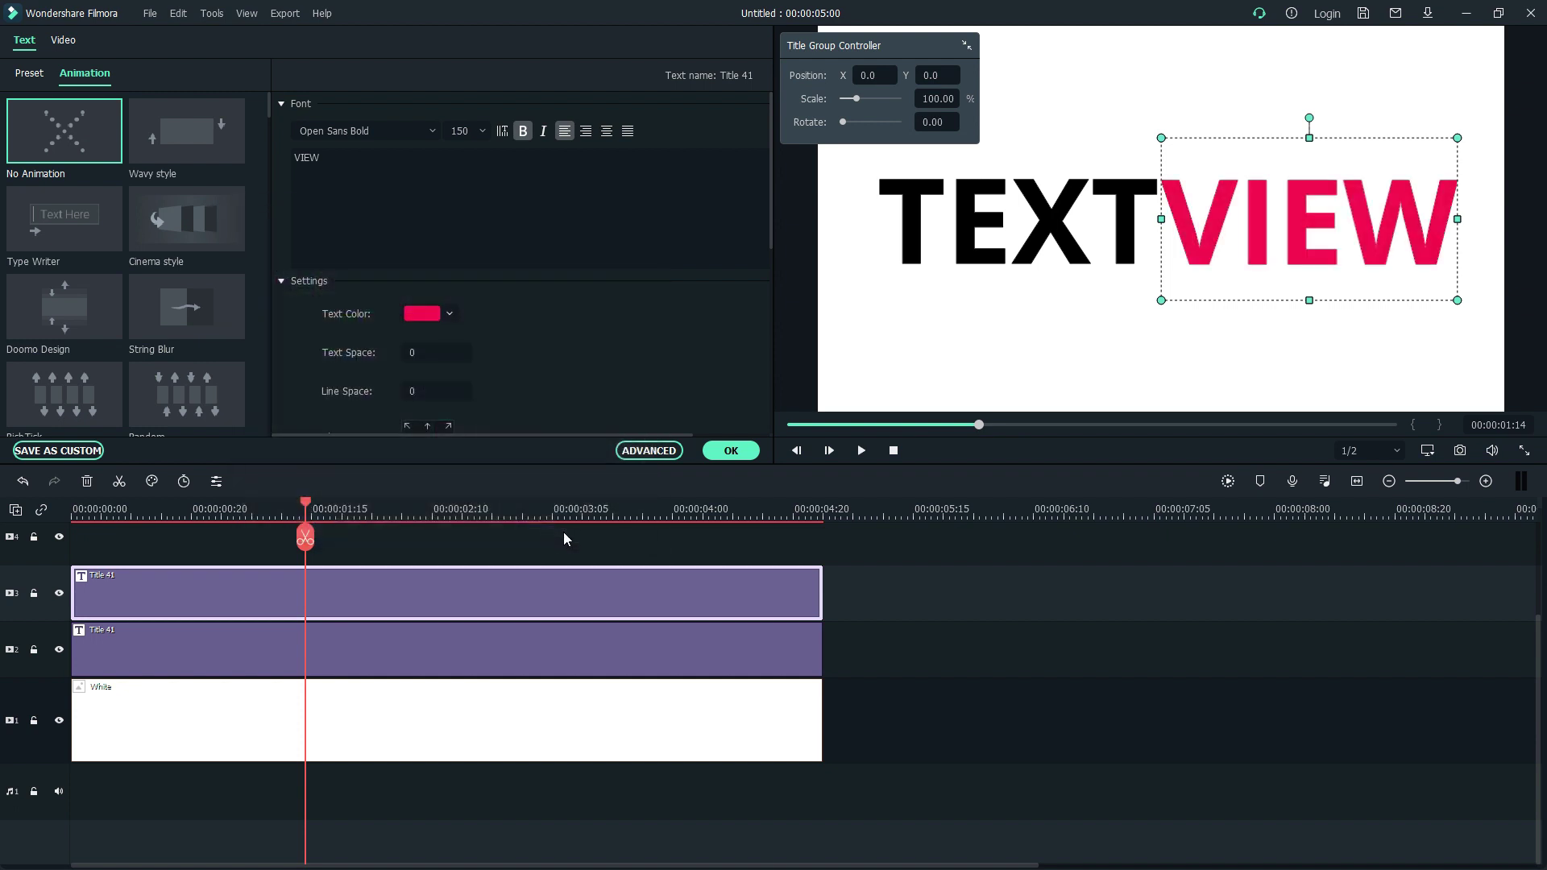
Return the playhead to the start of the timeline and close the title editor with the edits kept
{"action": "left_click", "coordinate": [1072, 607]}
{"action": "left_click_drag", "start_coordinate": [822, 425], "coordinate": [642, 432]}
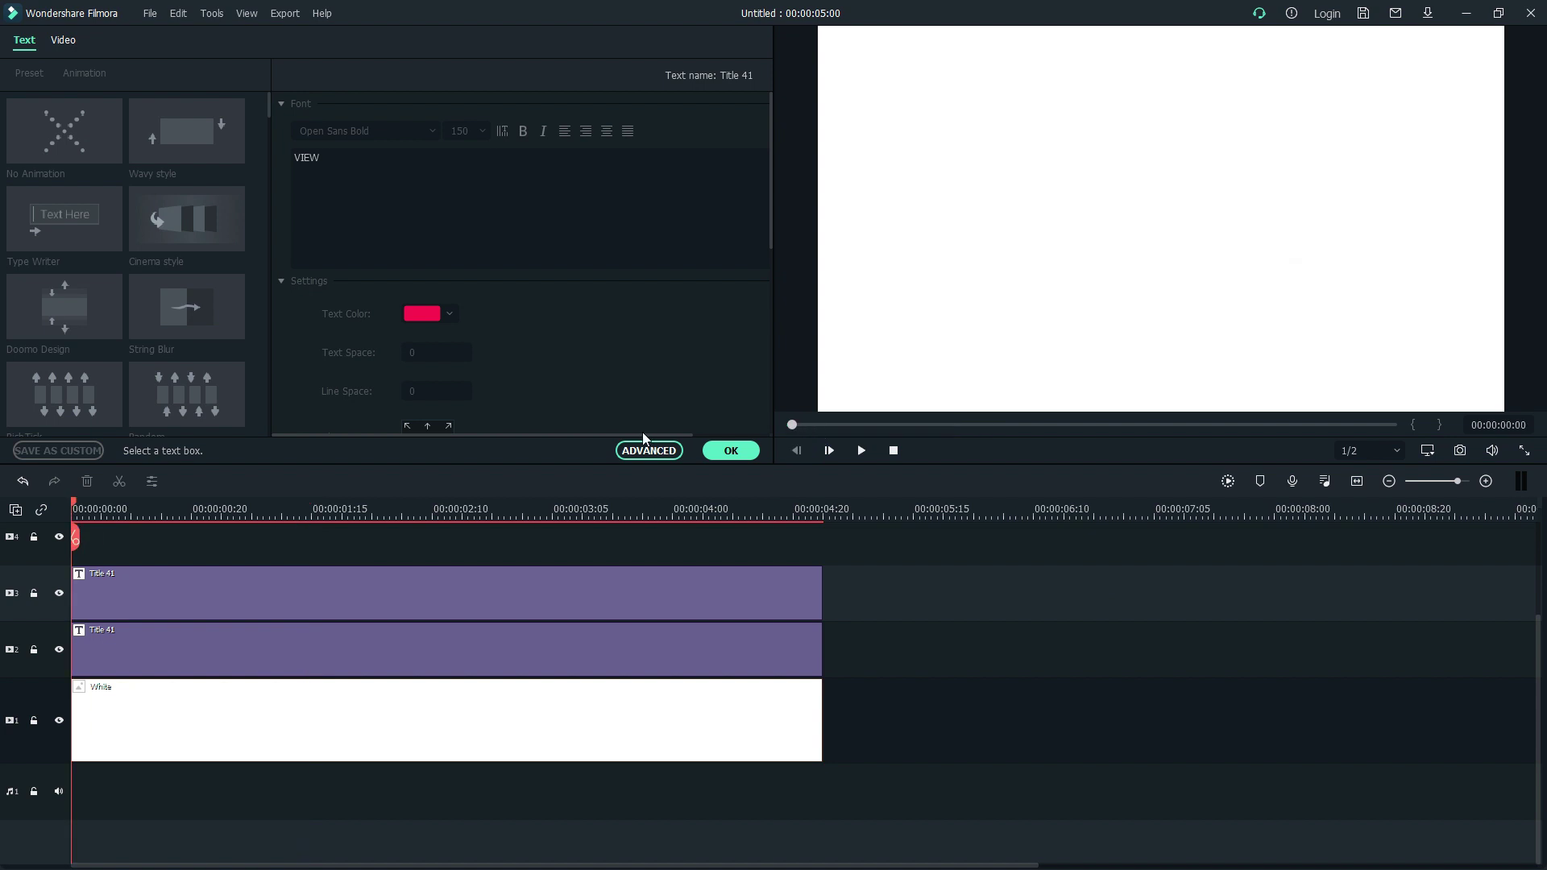
{"action": "left_click", "coordinate": [128, 597]}
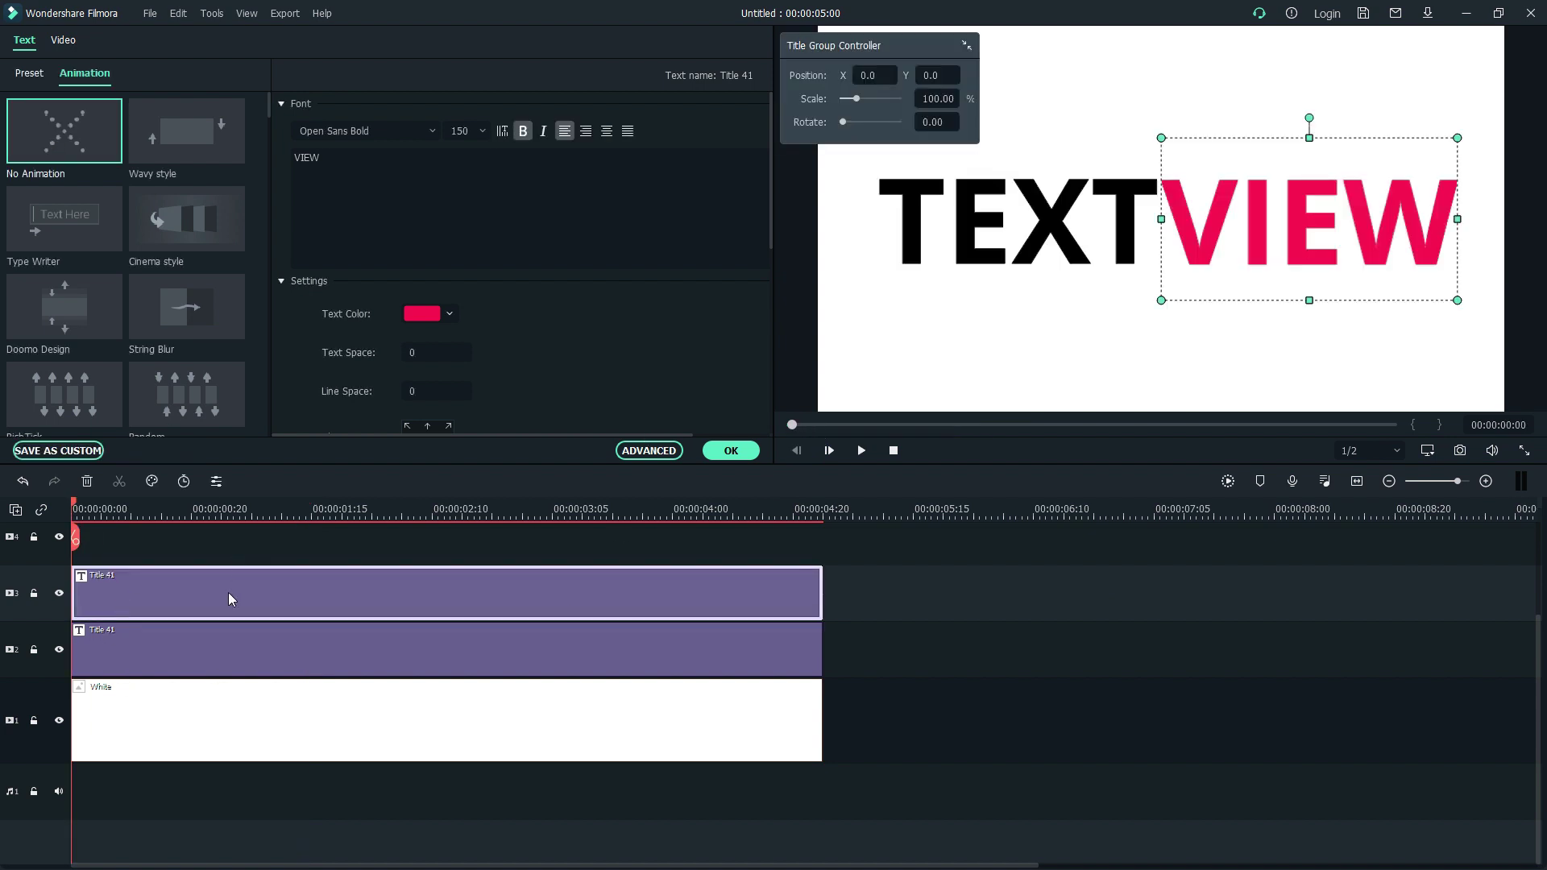
{"action": "left_click", "coordinate": [234, 645]}
{"action": "left_click", "coordinate": [731, 450]}
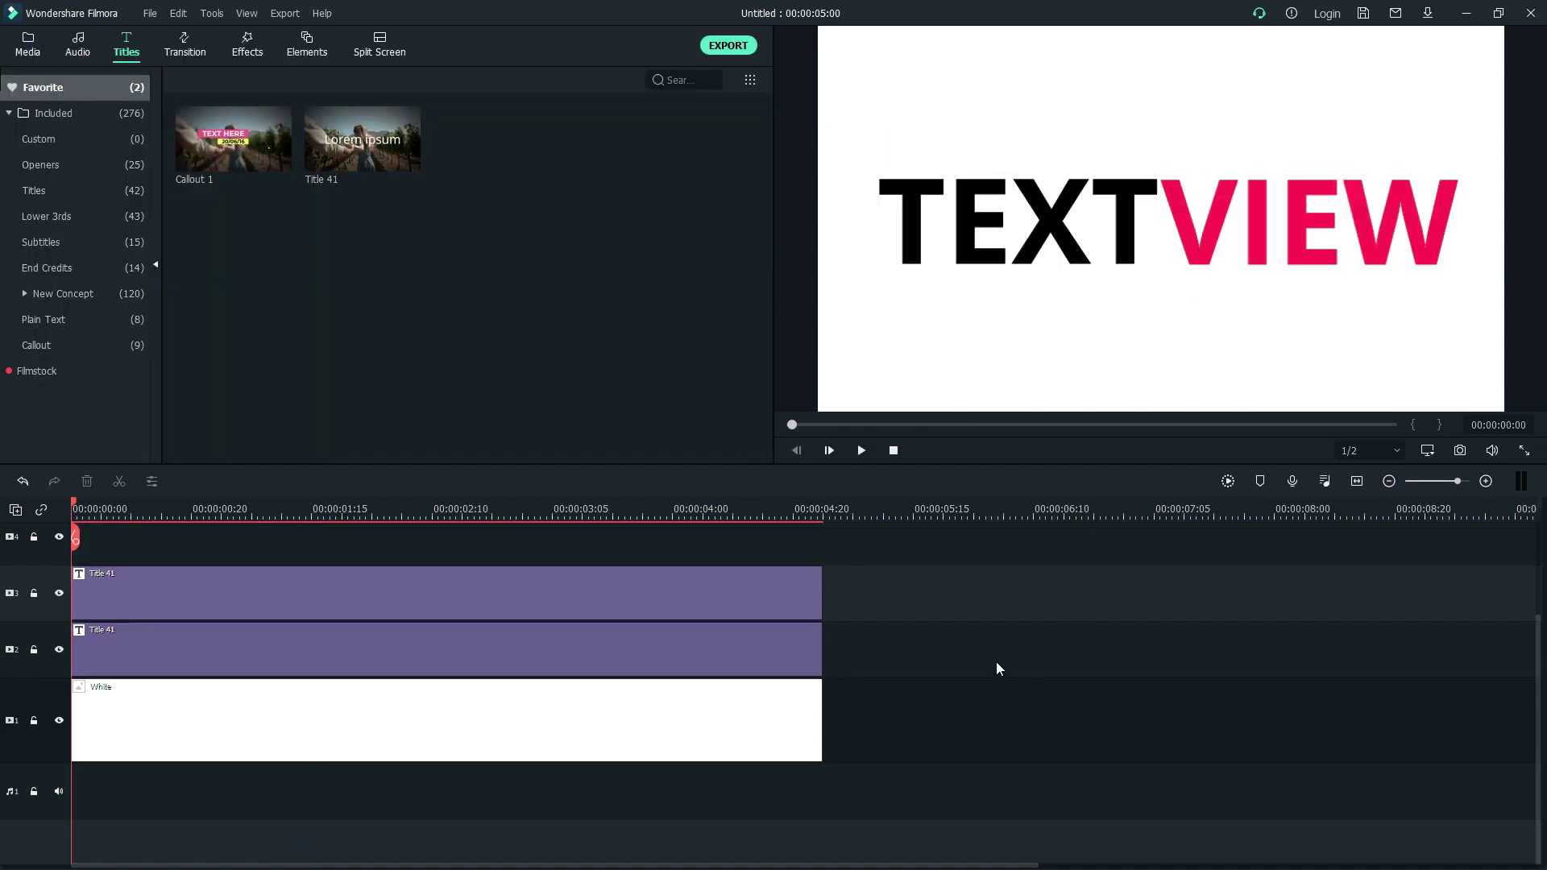
Place the Green sample color at the start of the fourth track and shrink it to a narrow vertical strip
{"action": "scroll", "coordinate": [995, 660], "scroll_direction": "up", "scroll_amount": 2}
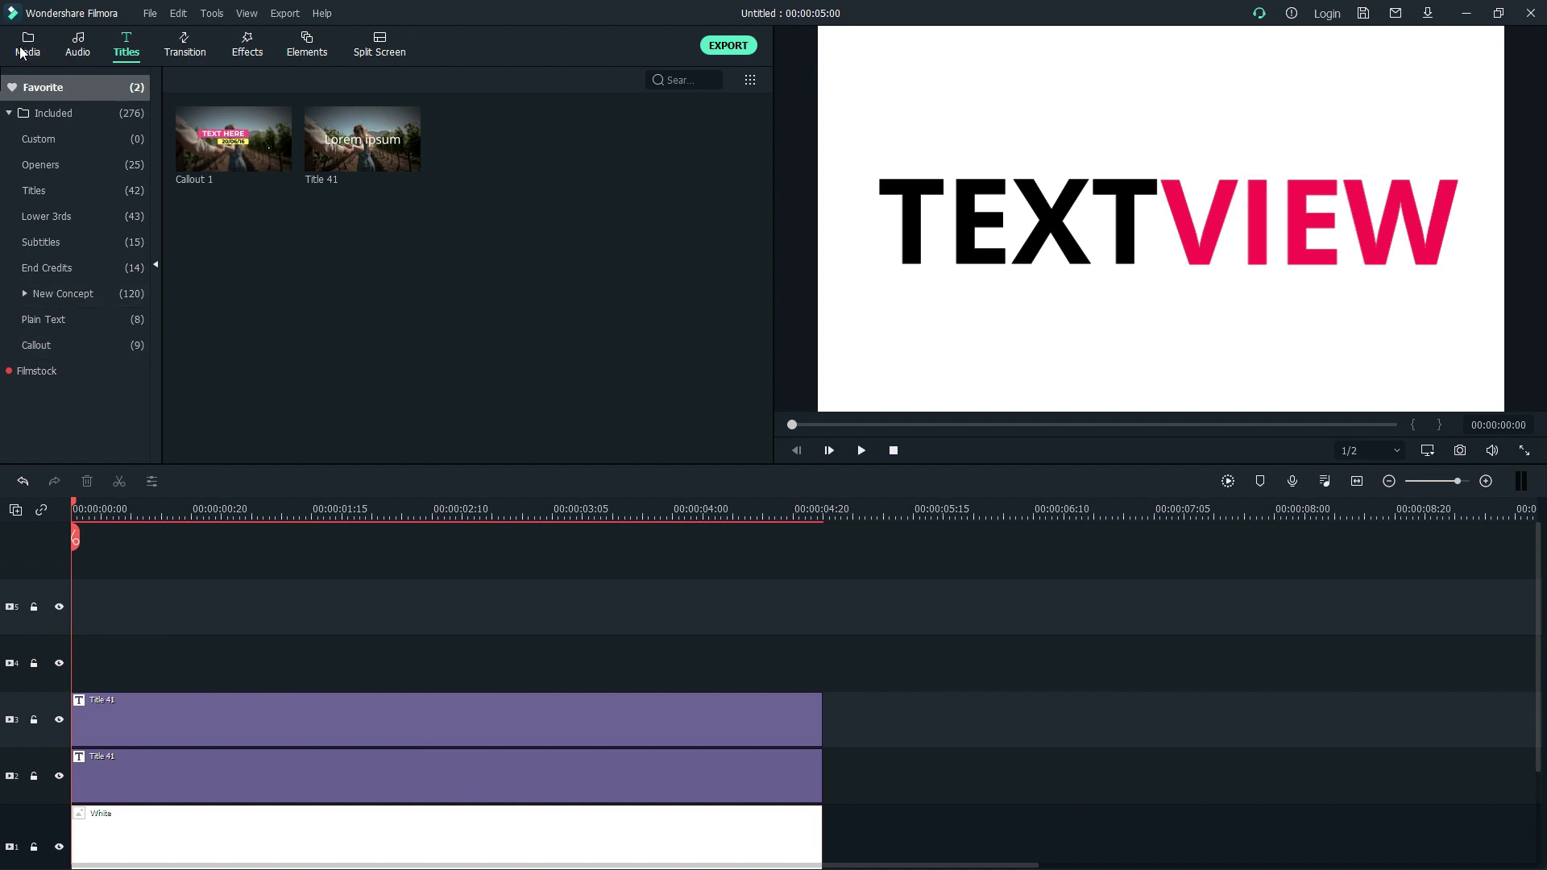
{"action": "left_click", "coordinate": [28, 45]}
{"action": "left_click", "coordinate": [52, 206]}
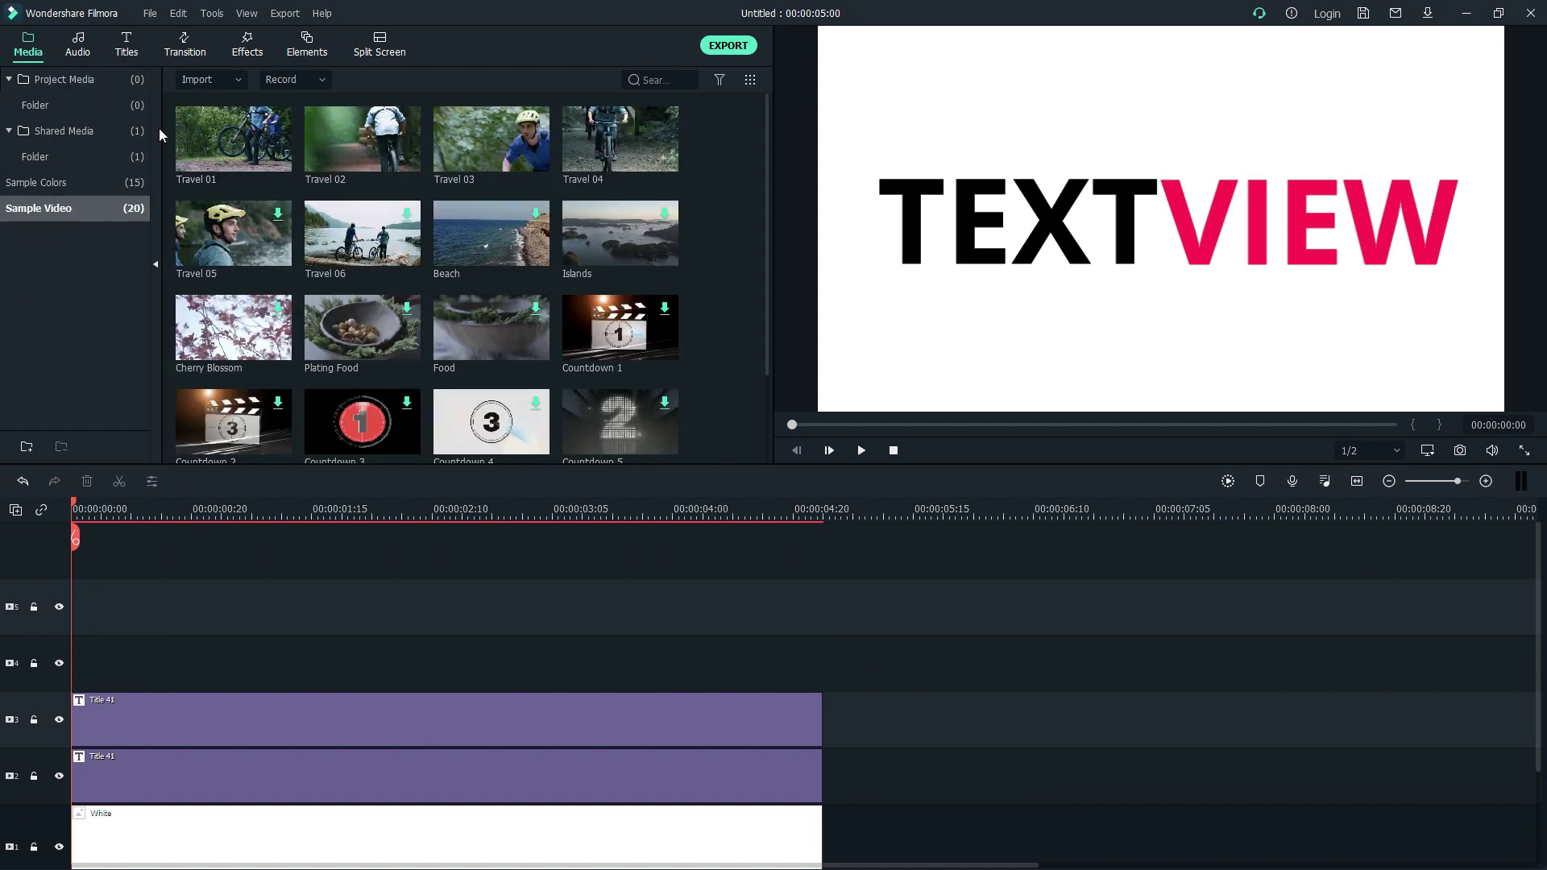
{"action": "left_click", "coordinate": [36, 182]}
{"action": "left_click_drag", "start_coordinate": [363, 233], "coordinate": [338, 663]}
{"action": "left_click_drag", "start_coordinate": [817, 218], "coordinate": [904, 401]}
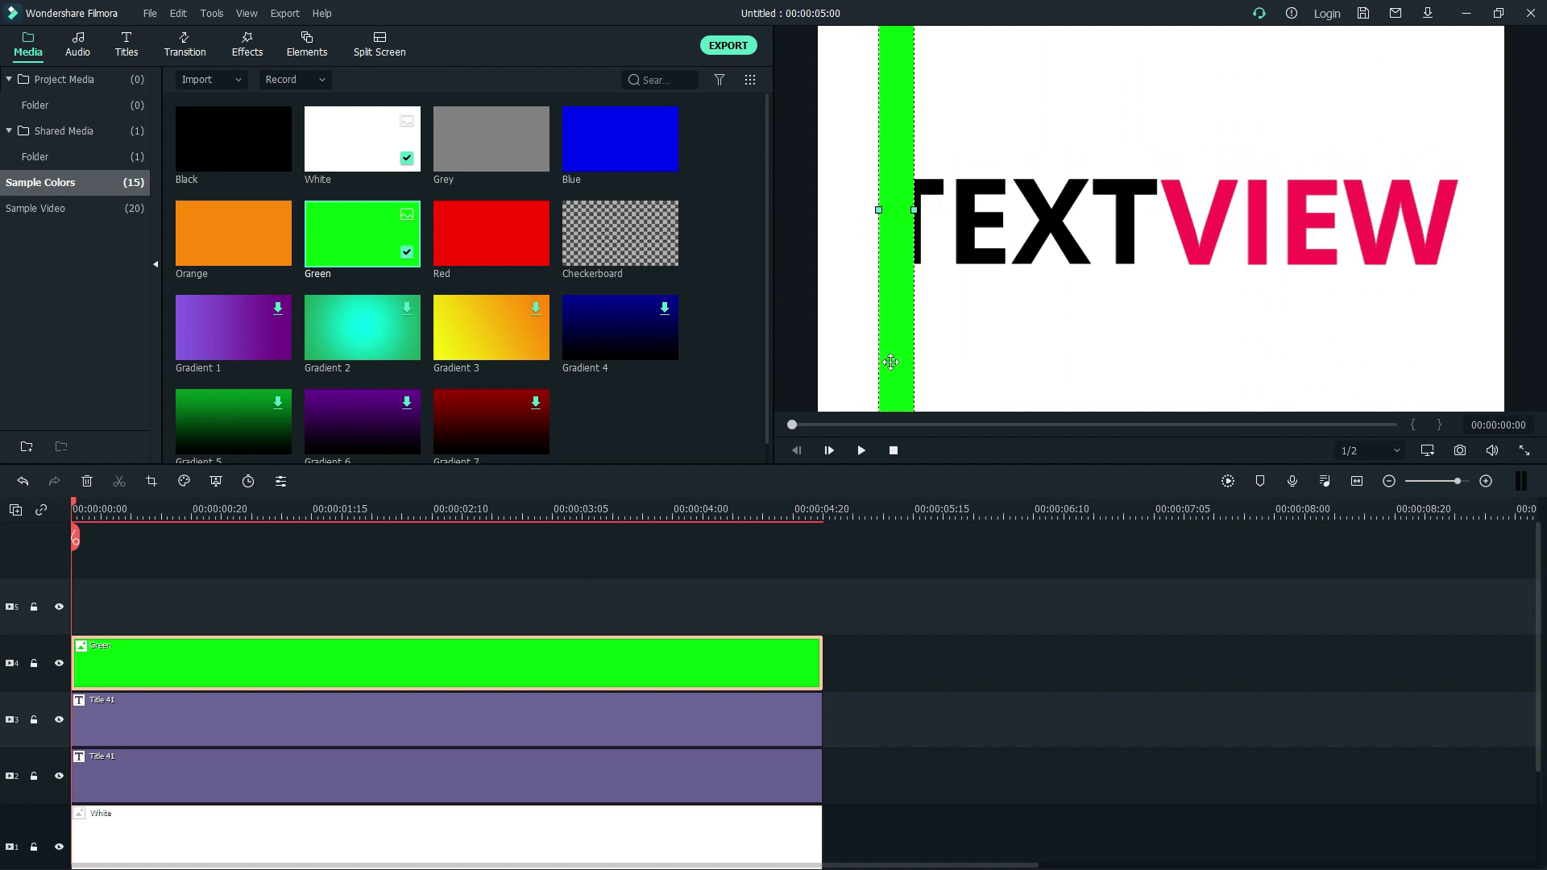
Rotate the green strip 13 degrees and move it past the frame's left edge to about X -447.4, Y 34.9
{"action": "double_click", "coordinate": [111, 663]}
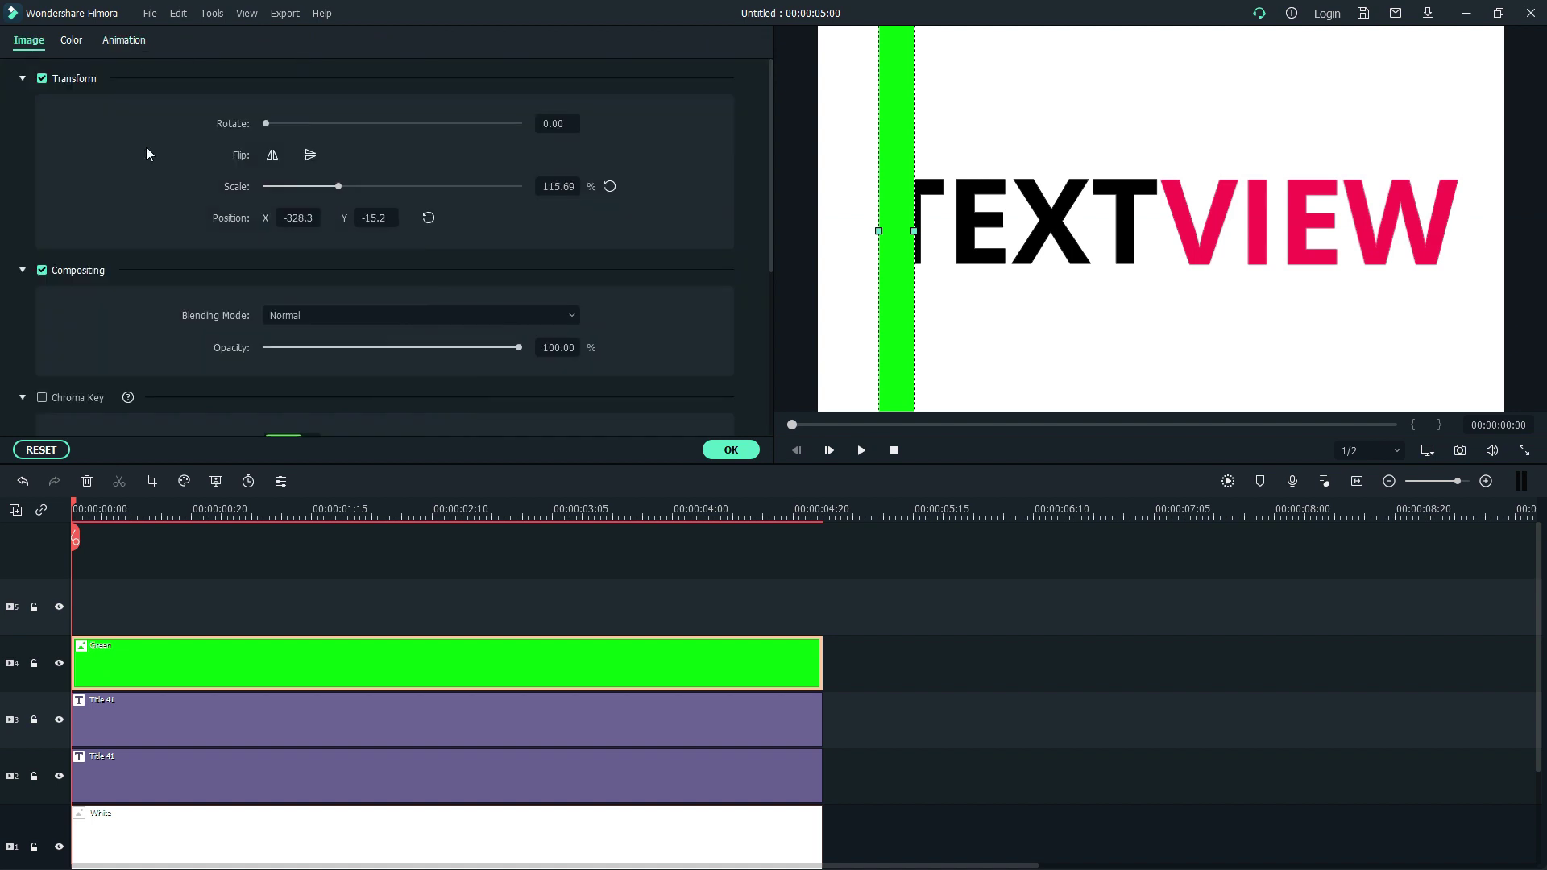
{"action": "scroll", "coordinate": [51, 302], "scroll_direction": "down", "scroll_amount": 3}
{"action": "scroll", "coordinate": [252, 223], "scroll_direction": "up", "scroll_amount": 3}
{"action": "left_click_drag", "start_coordinate": [550, 122], "coordinate": [560, 123]}
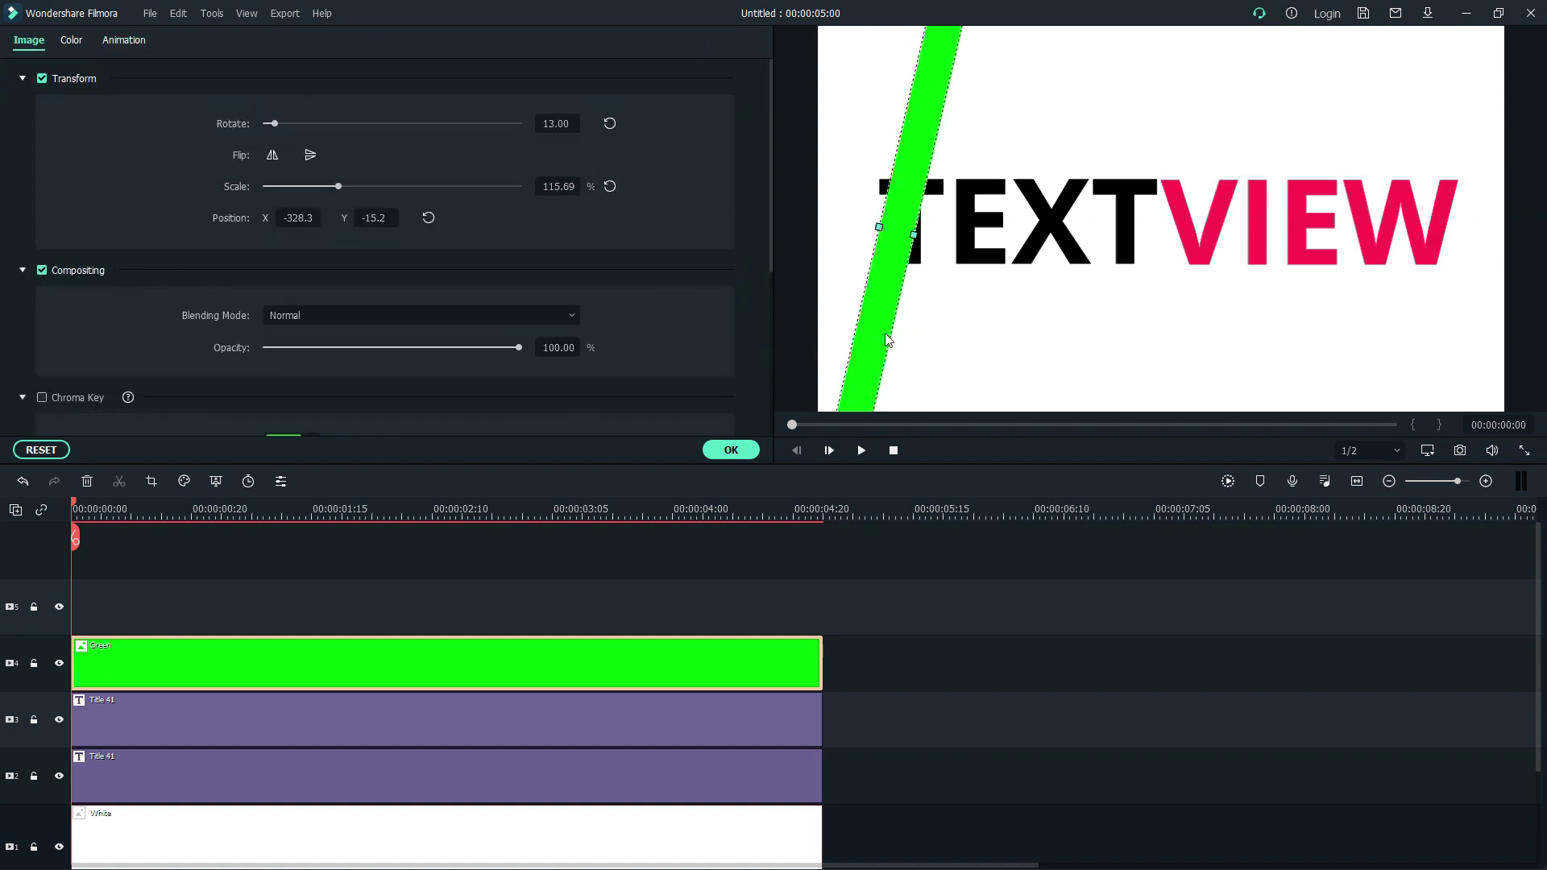
{"action": "left_click_drag", "start_coordinate": [886, 339], "coordinate": [781, 403]}
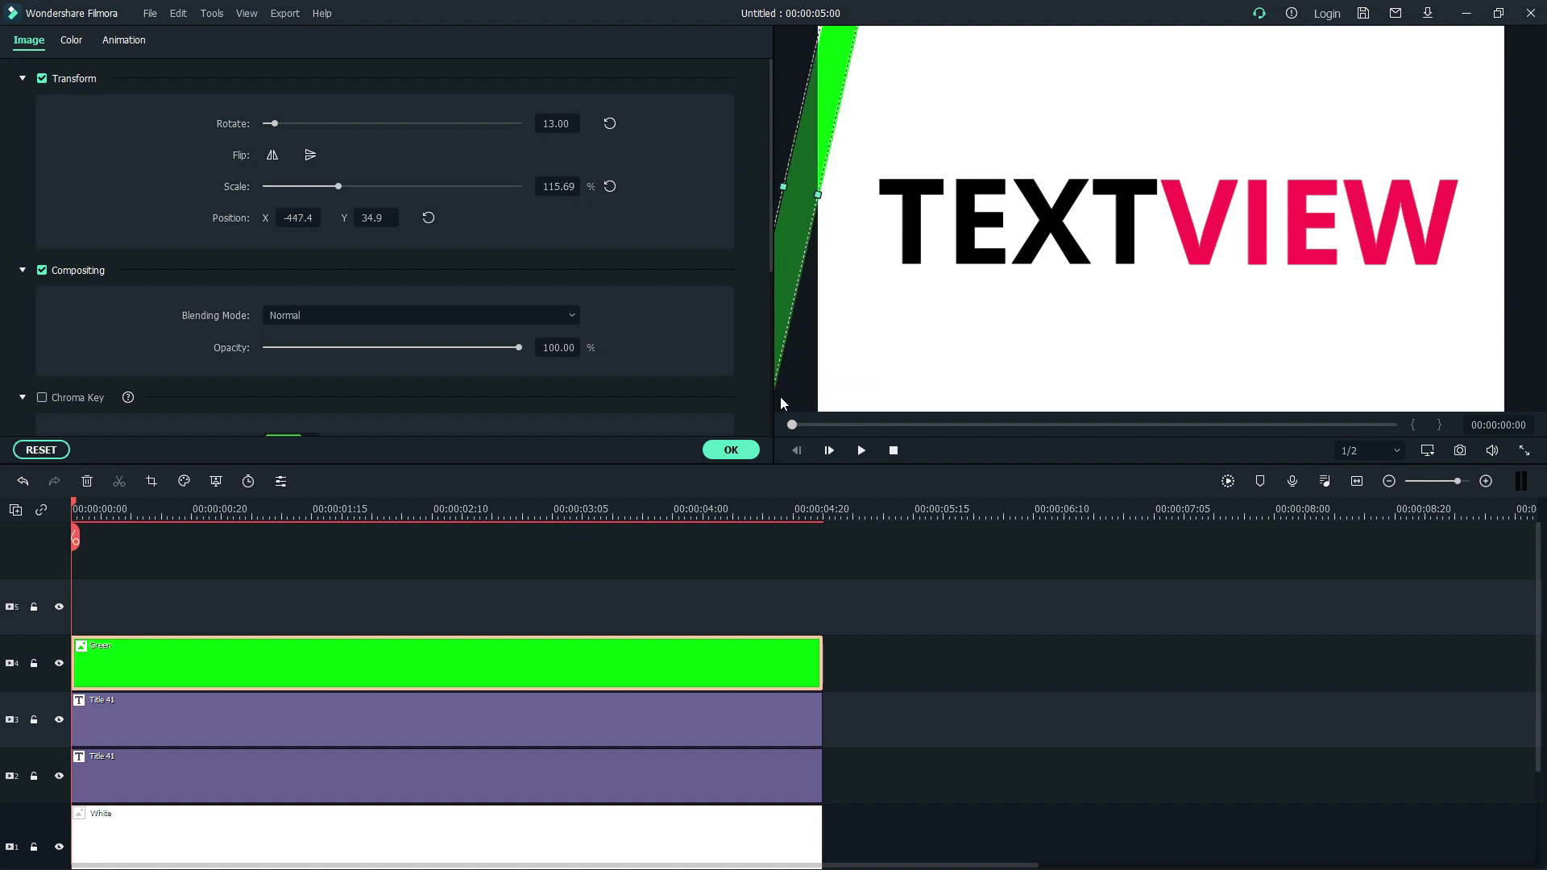
{"action": "left_click", "coordinate": [731, 450]}
Duplicate the green strip clip and place the copy at the start of the fifth track
{"action": "left_click", "coordinate": [656, 564]}
{"action": "right_click", "coordinate": [673, 660]}
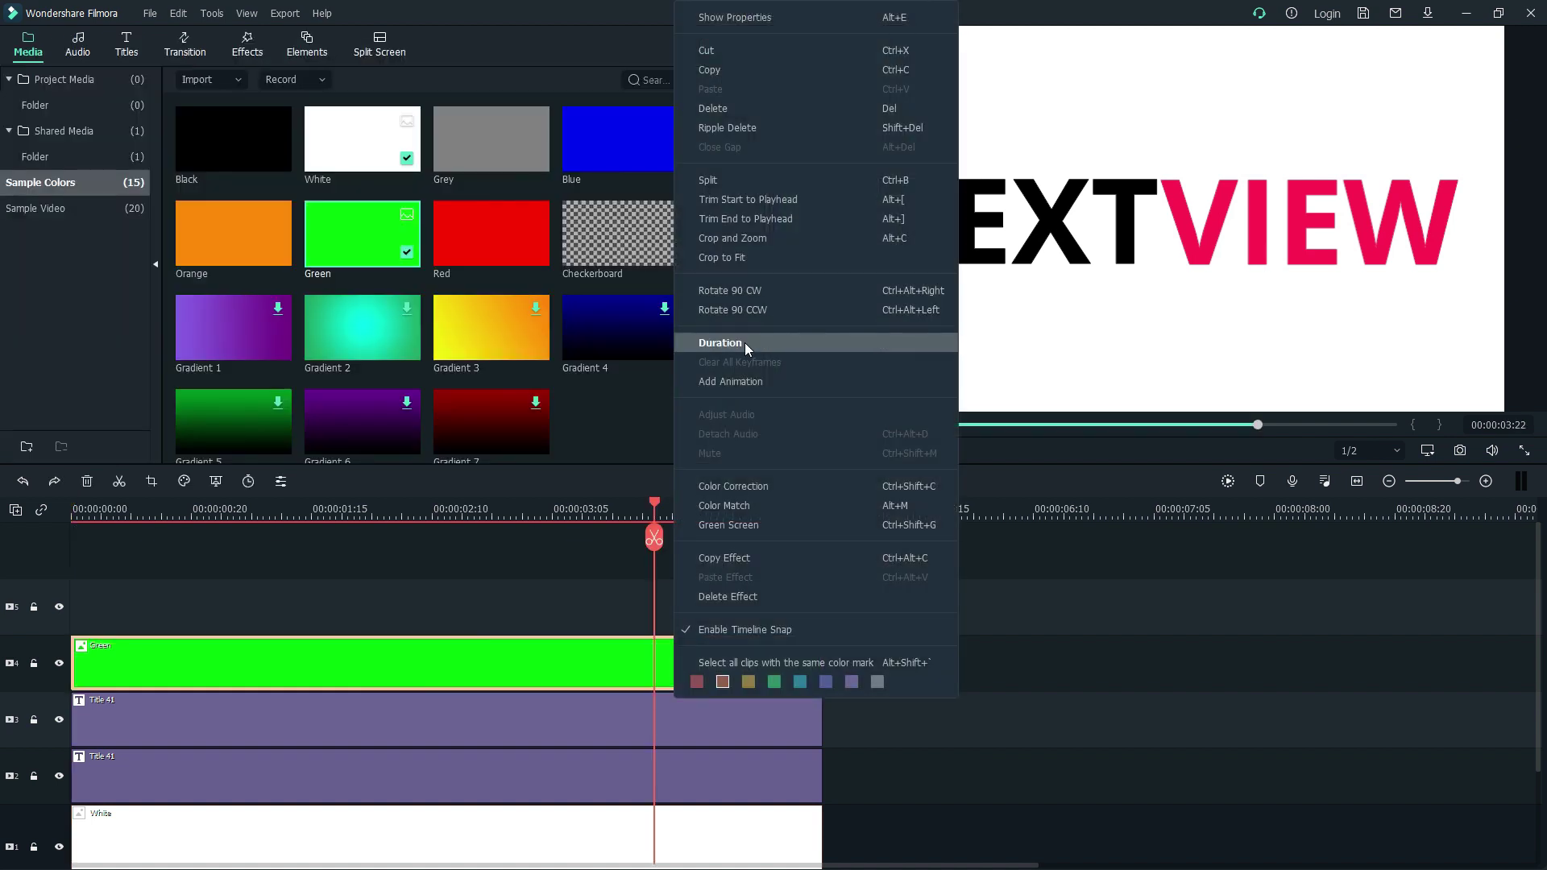
{"action": "left_click", "coordinate": [740, 72]}
{"action": "left_click", "coordinate": [954, 515]}
{"action": "left_click", "coordinate": [928, 641]}
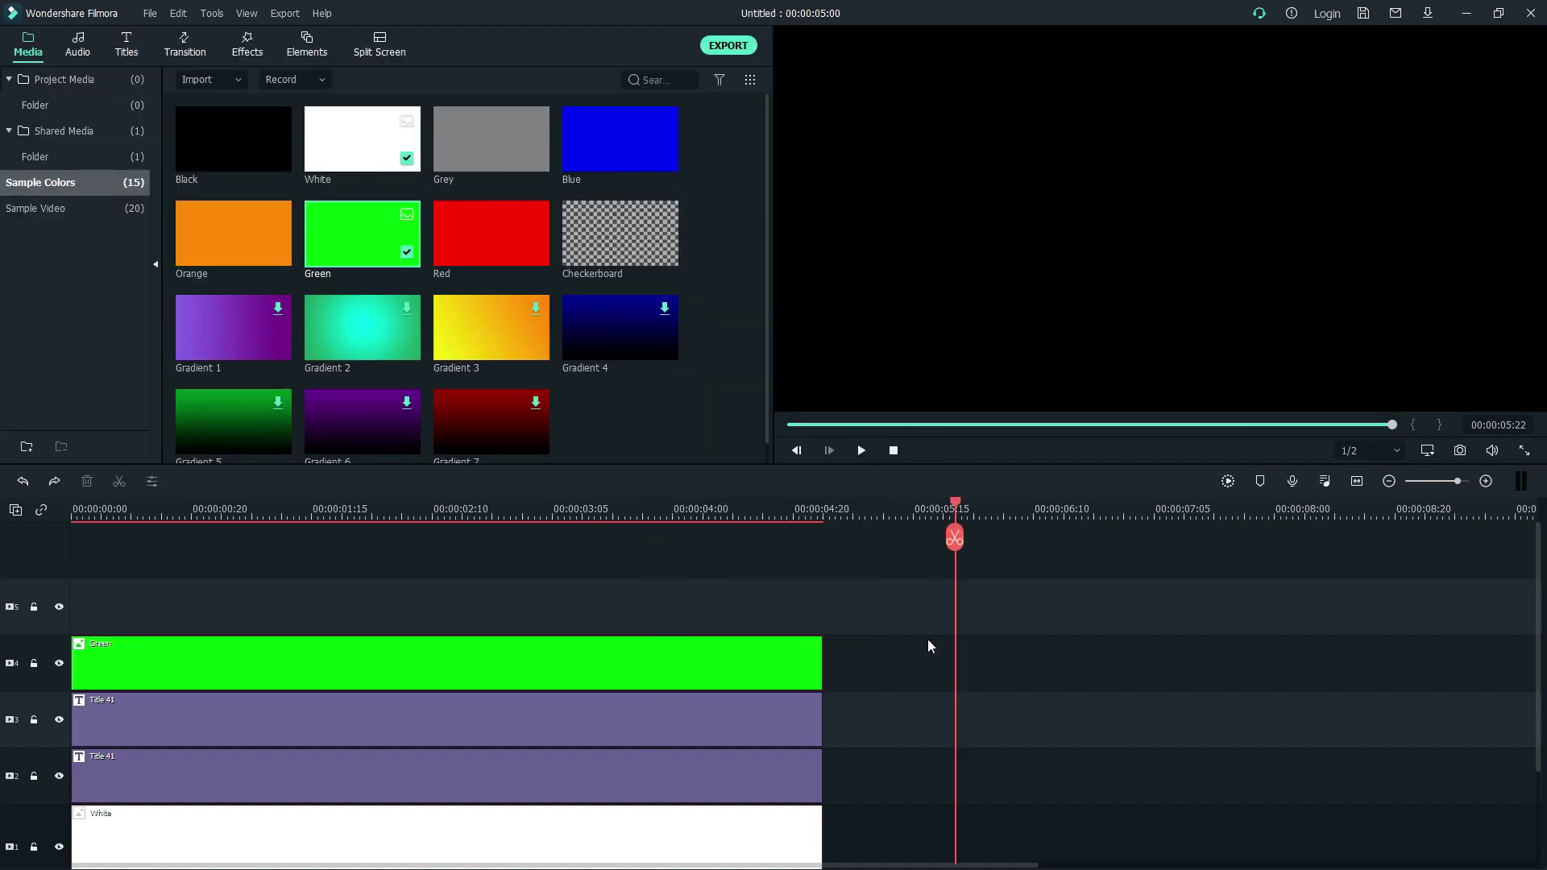
{"action": "key", "text": "ctrl+v"}
{"action": "left_click_drag", "start_coordinate": [916, 834], "coordinate": [14, 626]}
{"action": "left_click", "coordinate": [987, 603]}
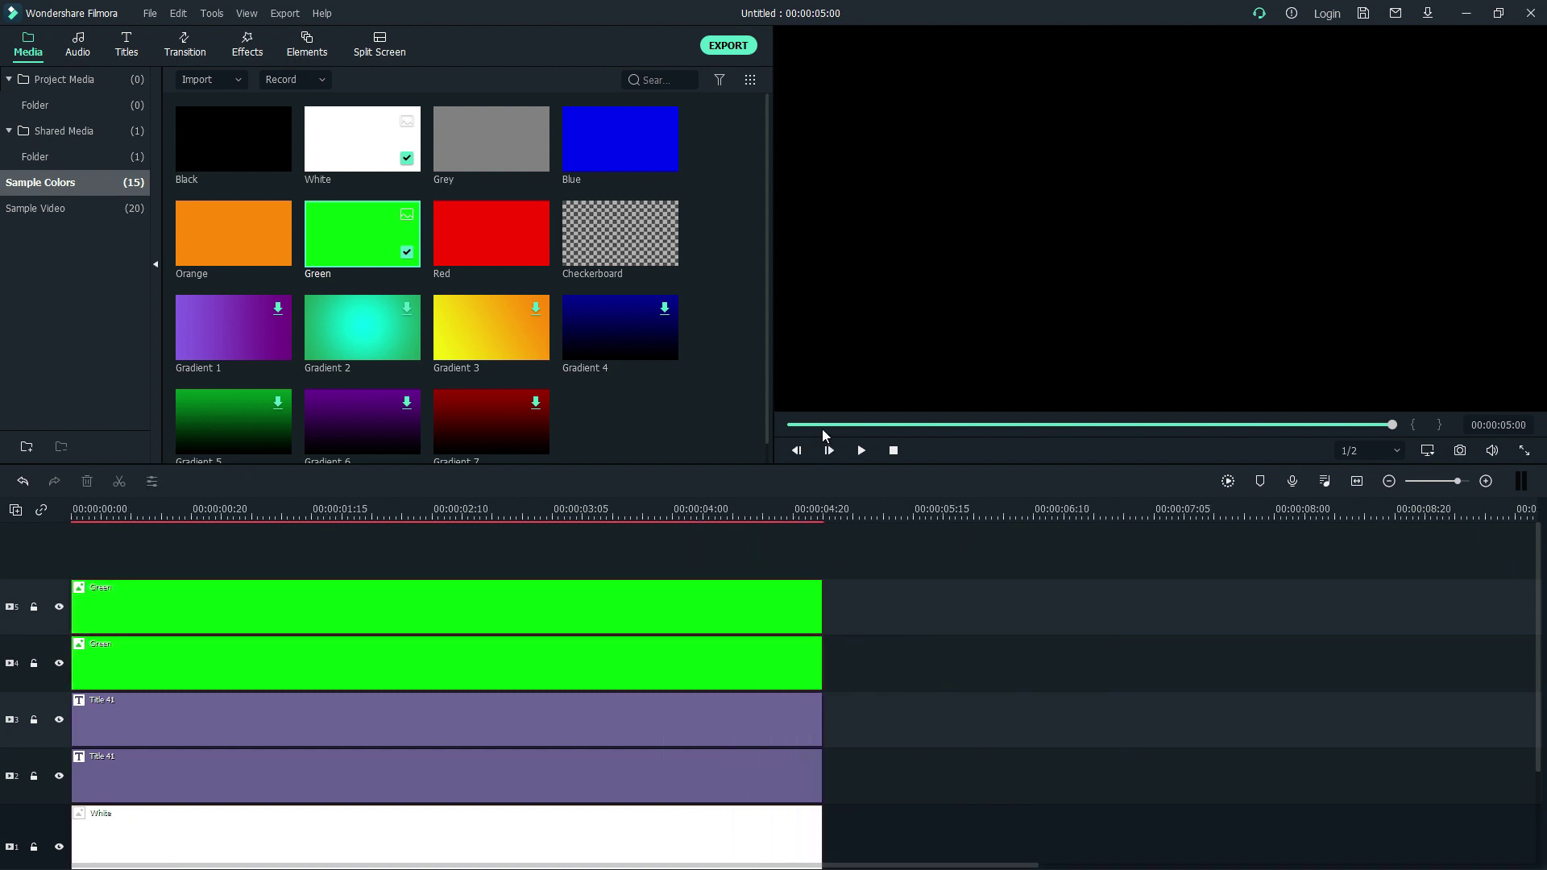
At the timeline's start, place the green copy right of the original at about X -397.9, Y 36.7 and make it narrower
{"action": "left_click", "coordinate": [792, 425]}
{"action": "left_click_drag", "start_coordinate": [815, 105], "coordinate": [868, 108]}
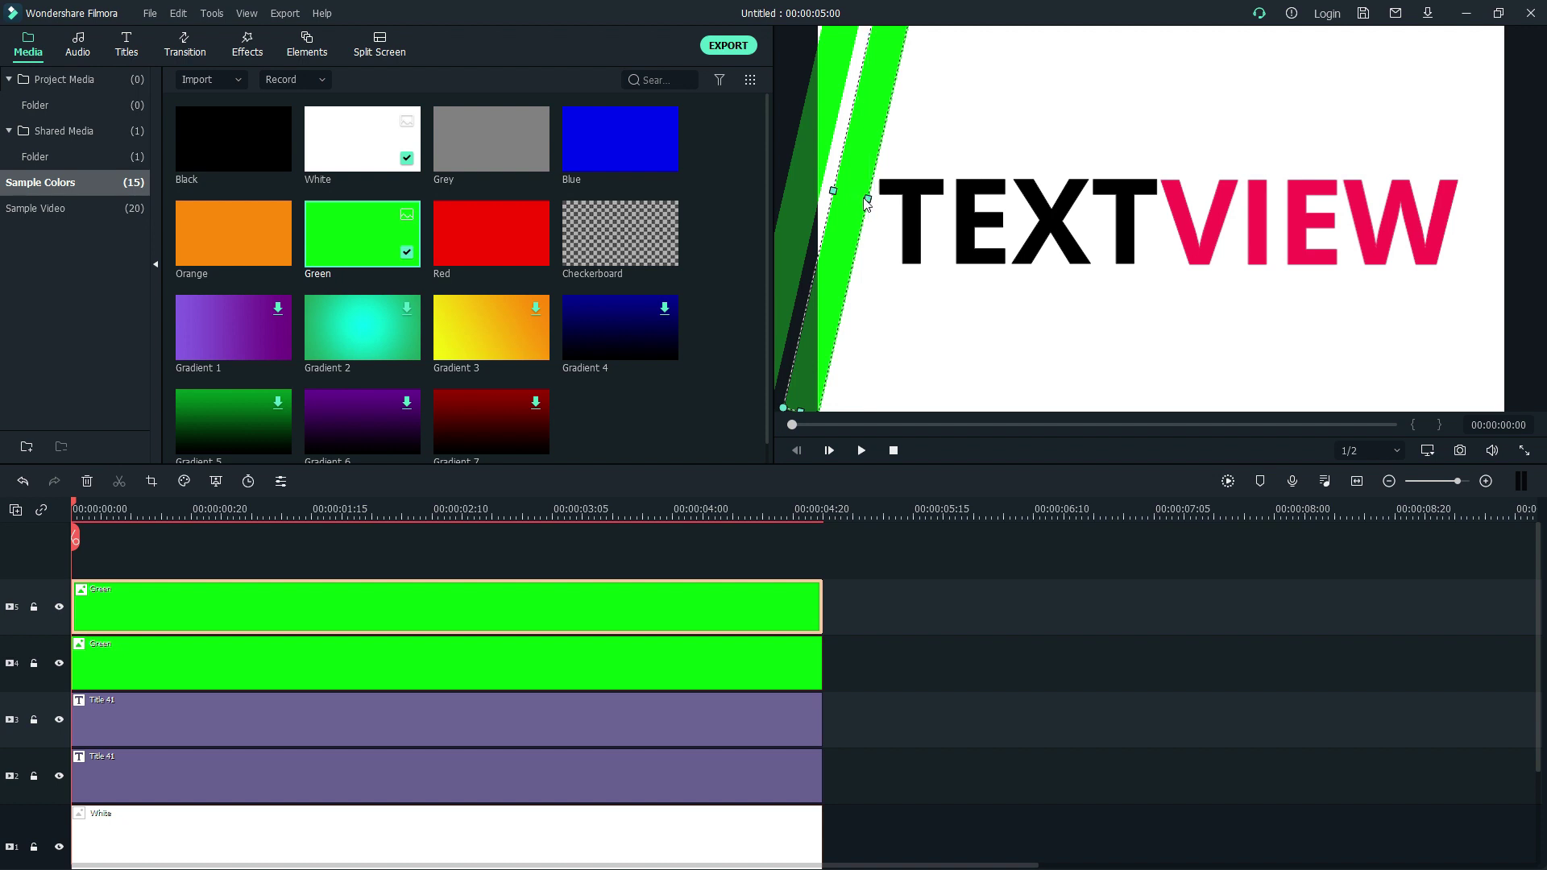
{"action": "left_click_drag", "start_coordinate": [868, 199], "coordinate": [834, 201]}
{"action": "left_click", "coordinate": [810, 165]}
{"action": "left_click", "coordinate": [807, 183]}
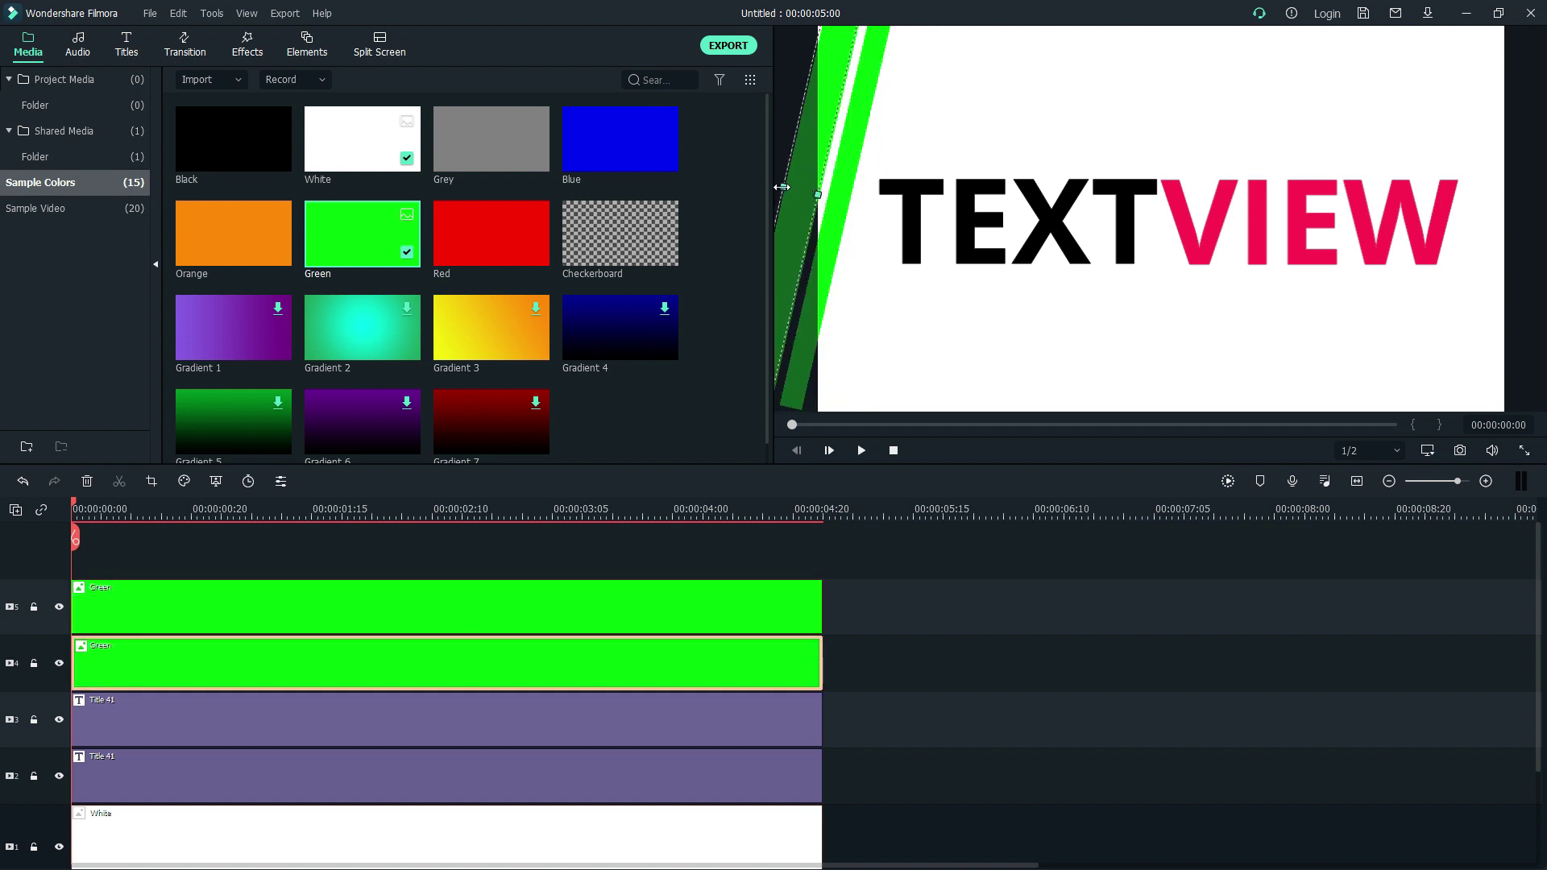
Add a custom animation keyframe to the fifth-track green strip at the timeline's start and fit the preview so areas outside the frame show
{"action": "double_click", "coordinate": [380, 587]}
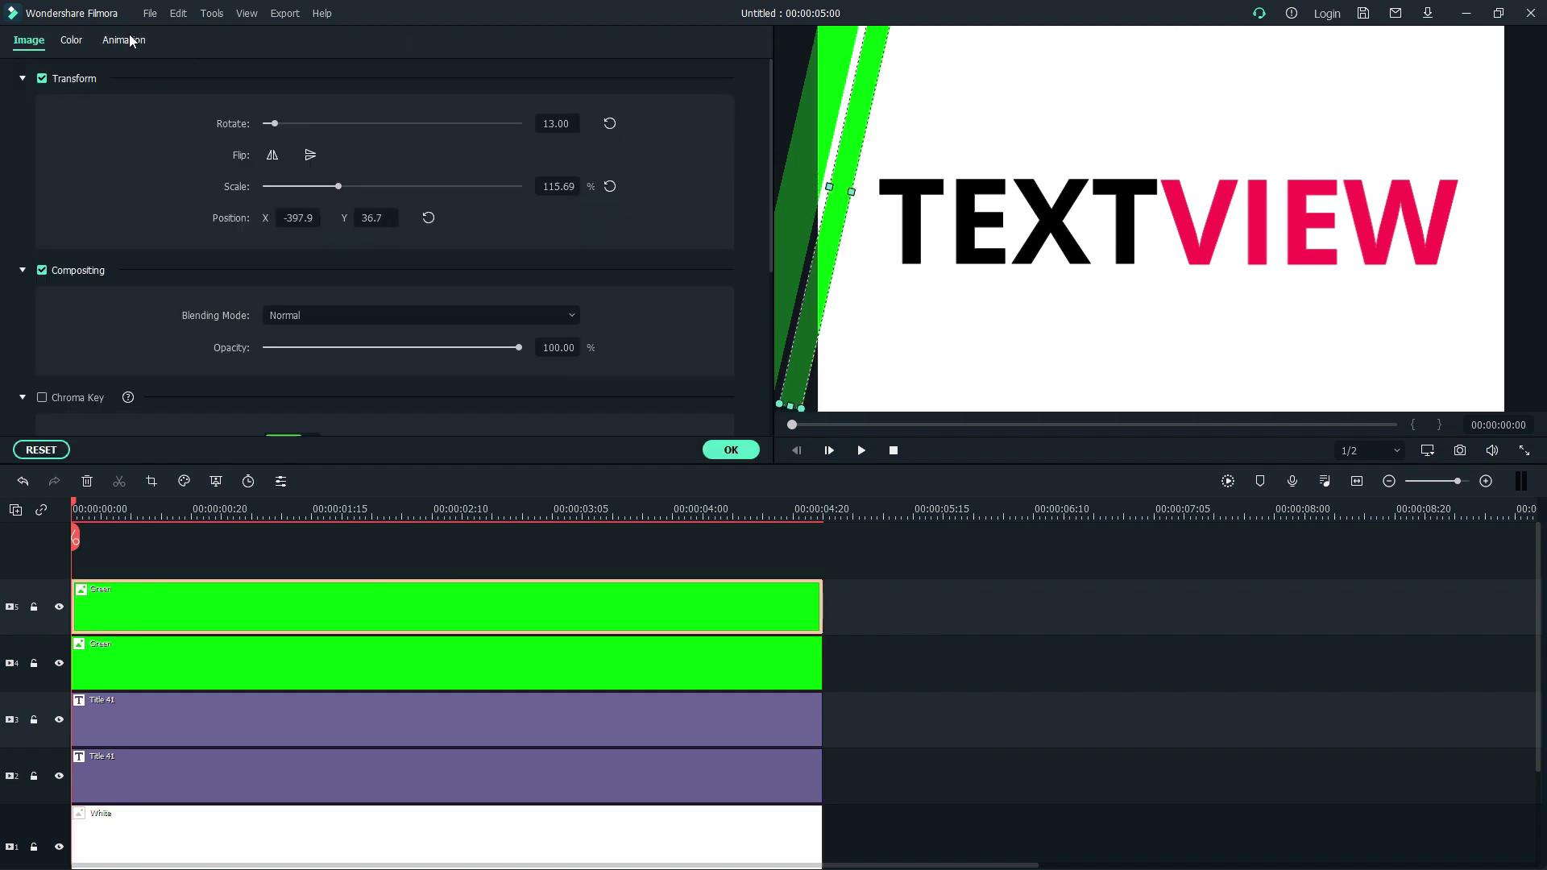
{"action": "left_click", "coordinate": [125, 40]}
{"action": "left_click", "coordinate": [322, 137]}
{"action": "right_click", "coordinate": [1205, 361]}
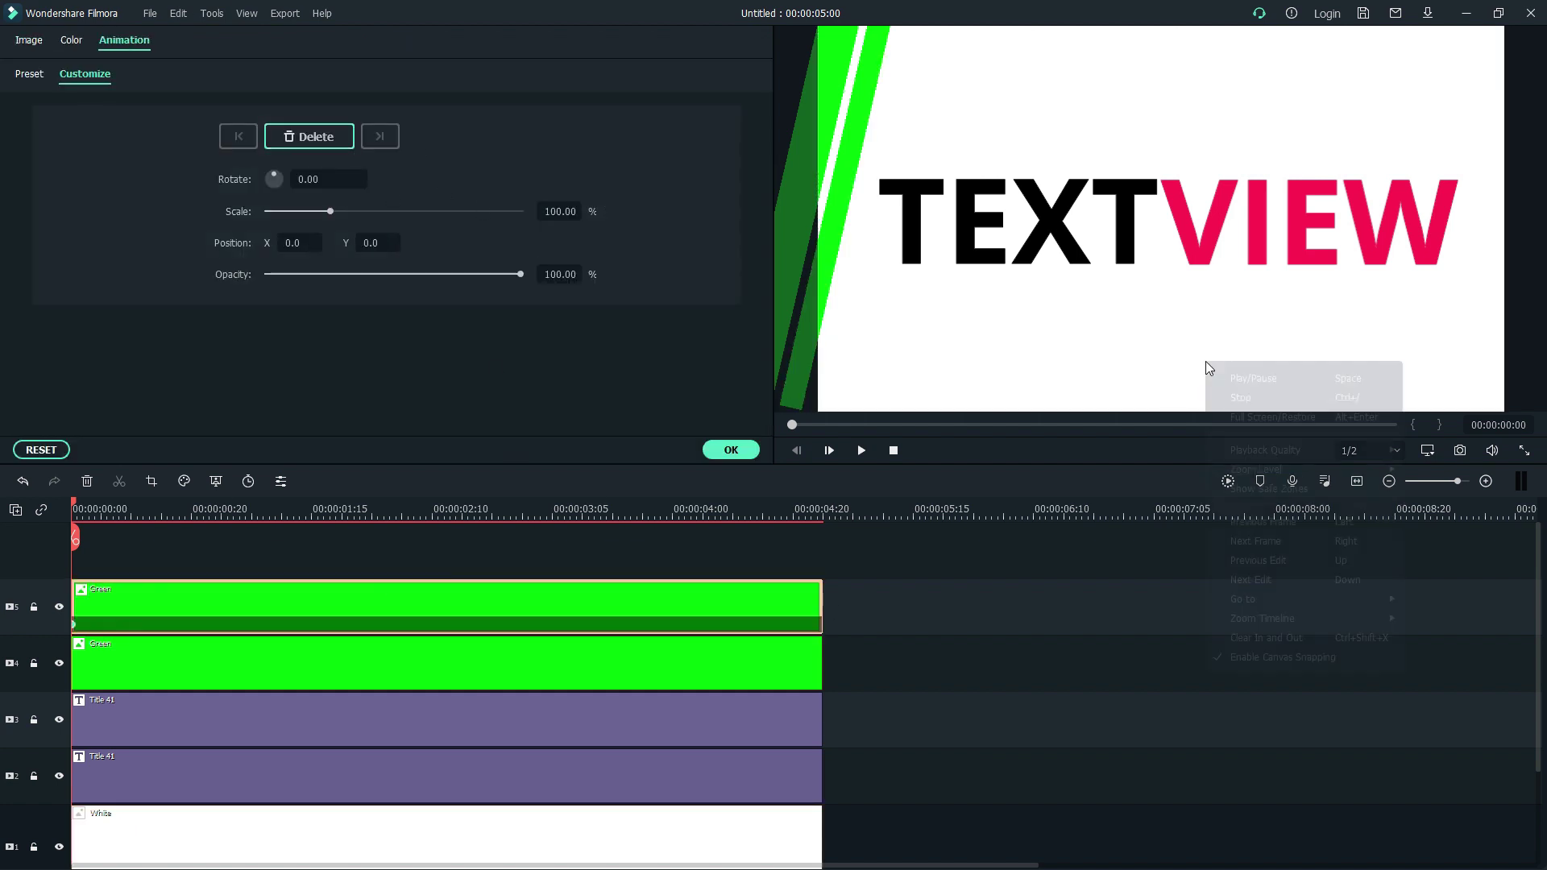
{"action": "mouse_move", "coordinate": [1259, 475]}
{"action": "left_click", "coordinate": [1039, 514]}
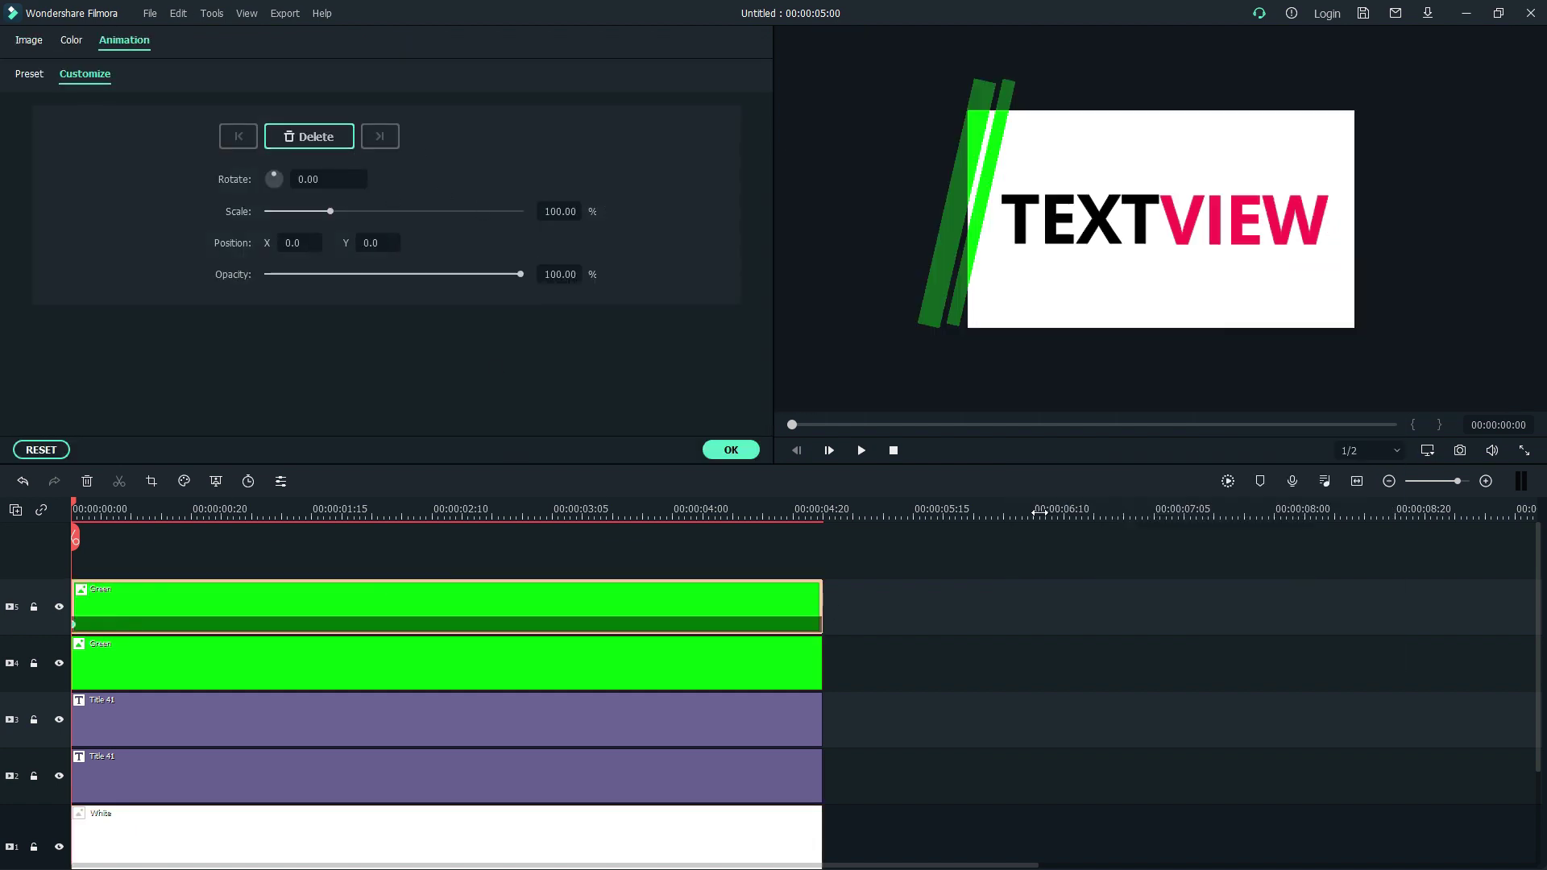
At 00:00:04:17, move the narrow green strip across to the frame's right edge at about X 836.9, Y -137.2
{"action": "left_click_drag", "start_coordinate": [971, 256], "coordinate": [973, 256]}
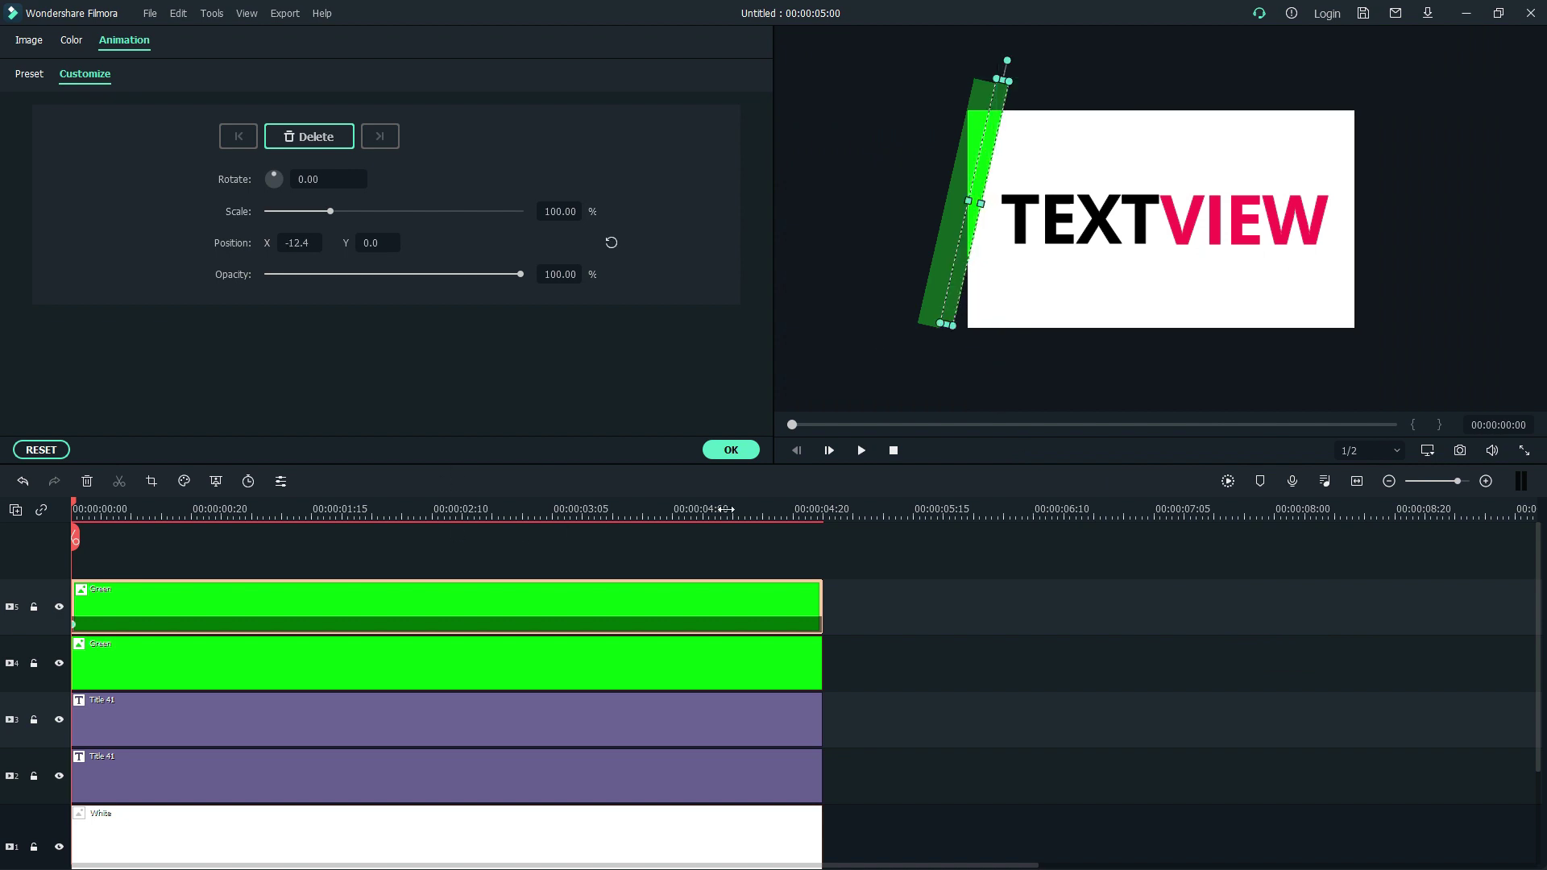
{"action": "left_click", "coordinate": [23, 482]}
{"action": "left_click_drag", "start_coordinate": [752, 516], "coordinate": [774, 517]}
{"action": "left_click_drag", "start_coordinate": [966, 295], "coordinate": [1344, 355]}
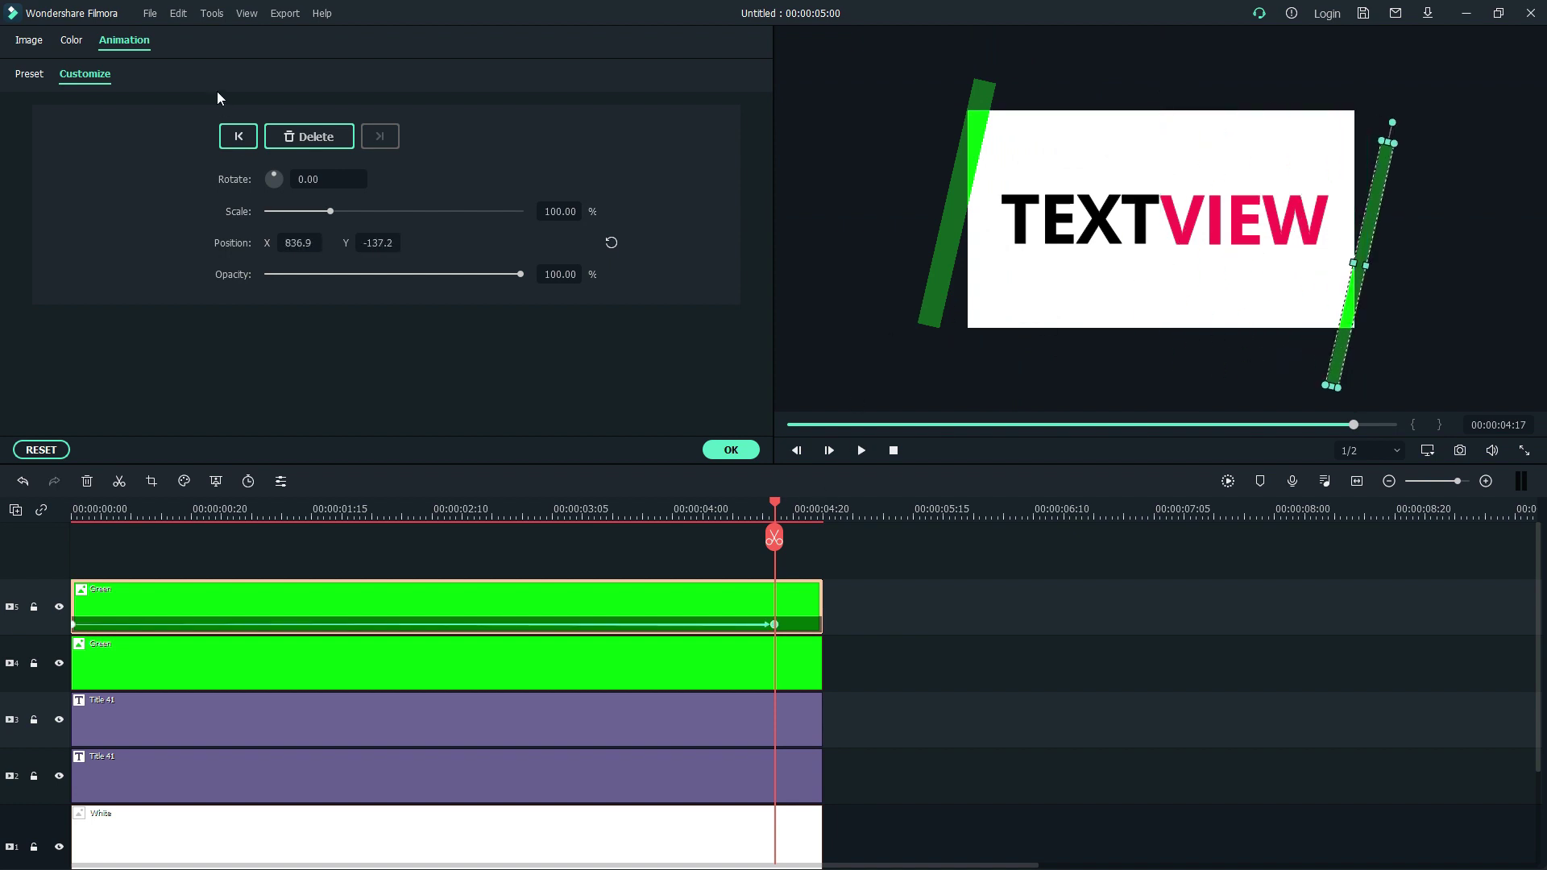
Return to the first keyframe and add a matching start keyframe to the fourth-track green strip
{"action": "left_click", "coordinate": [238, 136]}
{"action": "left_click", "coordinate": [114, 680]}
{"action": "left_click", "coordinate": [309, 136]}
{"action": "left_click", "coordinate": [654, 596]}
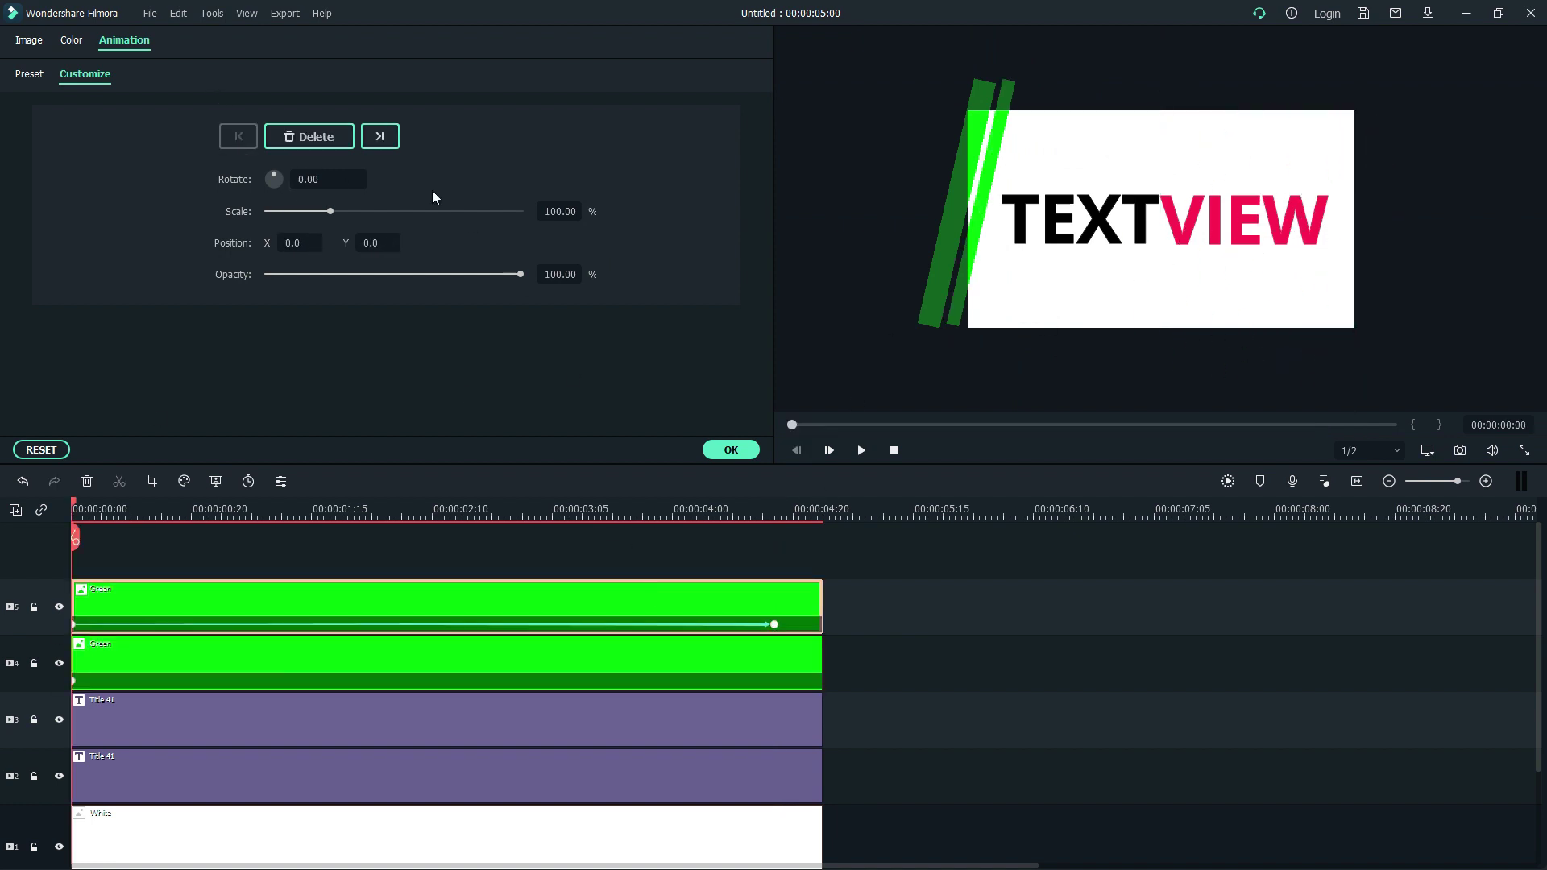
At the 00:00:04:17 keyframe, move the wide green strip beside the narrow one at about X 471.5, Y -60.1
{"action": "left_click", "coordinate": [379, 136]}
{"action": "left_click", "coordinate": [981, 283]}
{"action": "left_click_drag", "start_coordinate": [981, 283], "coordinate": [1330, 308]}
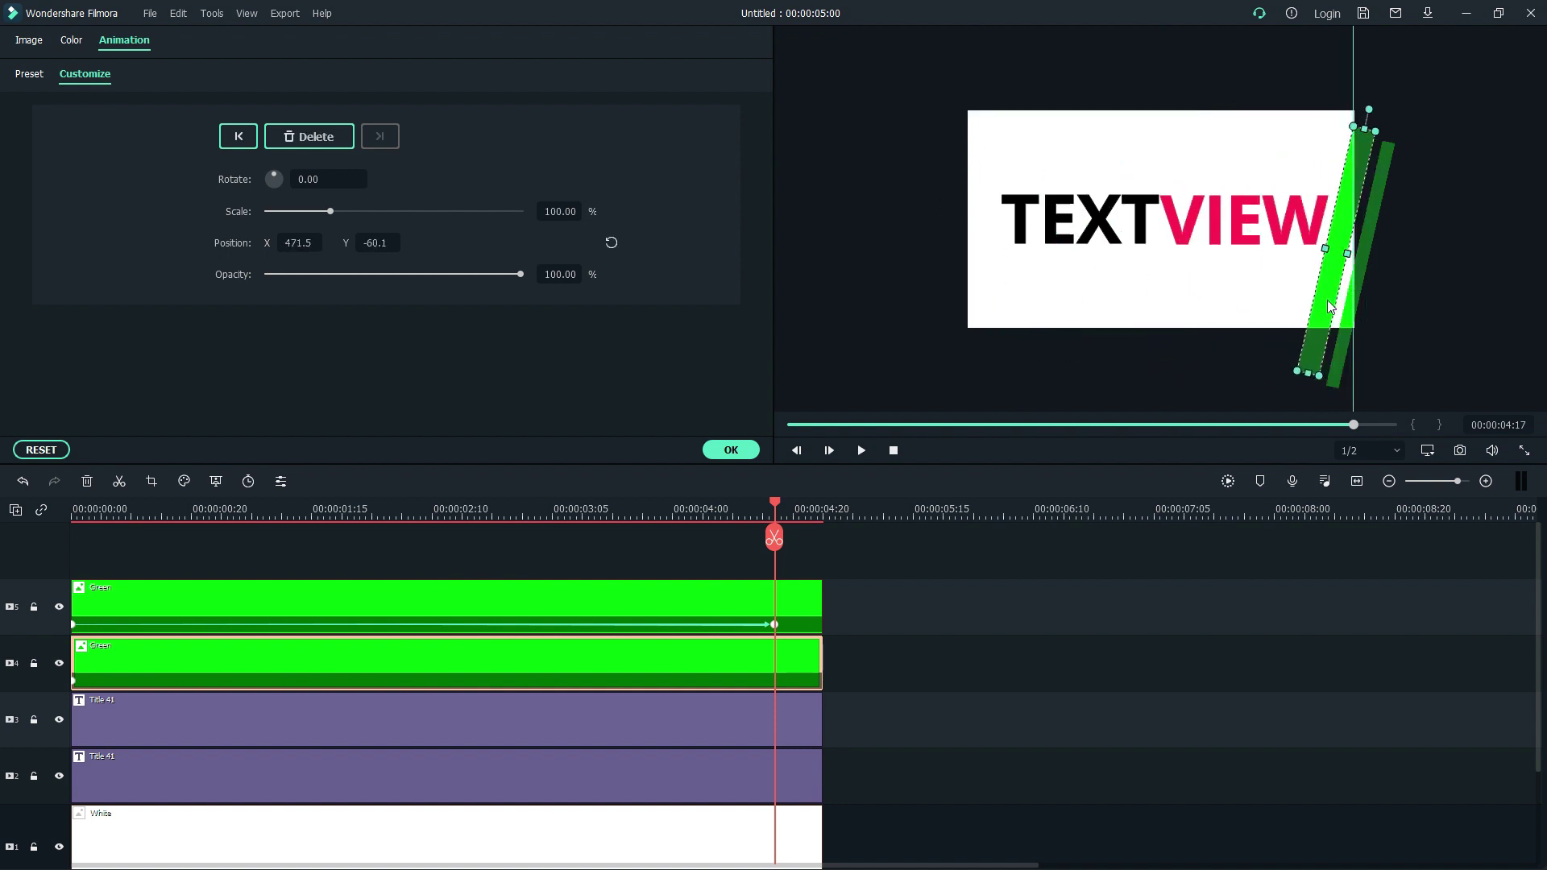
{"action": "right_click", "coordinate": [1330, 307]}
{"action": "left_click", "coordinate": [1361, 538]}
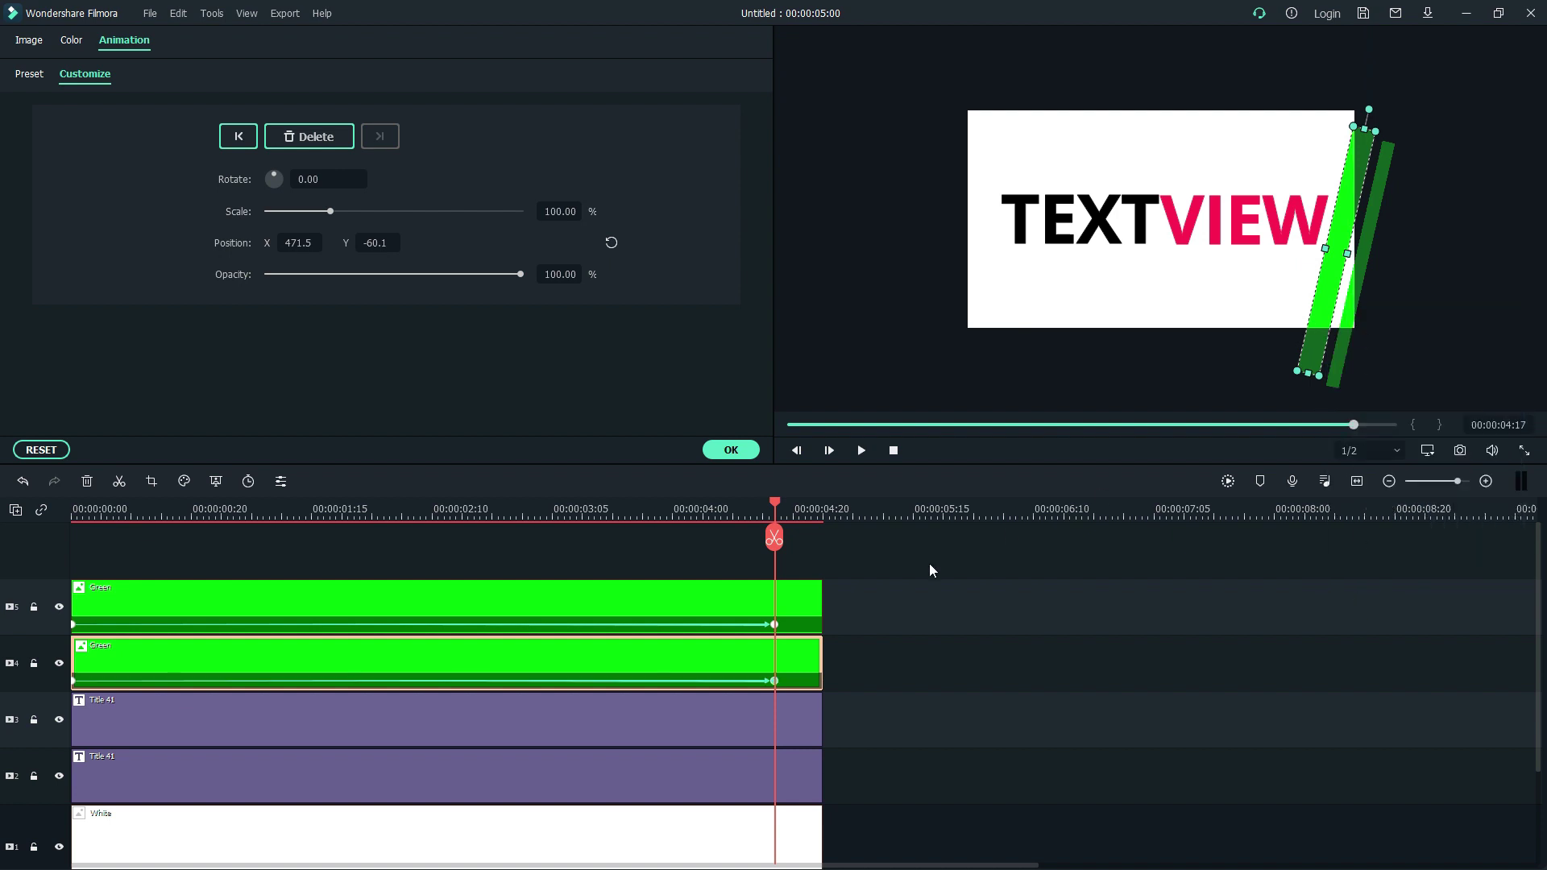
Fine-tune the strips' end positions at the frame's right edge and scrub back through the movement
{"action": "left_click", "coordinate": [792, 606]}
{"action": "mouse_move", "coordinate": [1368, 227]}
{"action": "left_mouse_down"}
{"action": "mouse_move", "coordinate": [1384, 231]}
{"action": "mouse_move", "coordinate": [1355, 249]}
{"action": "left_mouse_up"}
{"action": "left_click", "coordinate": [1345, 244]}
{"action": "left_click_drag", "start_coordinate": [769, 497], "coordinate": [66, 435]}
Shift the last keyframes of both green strips to the ends of their clips
{"action": "left_click_drag", "start_coordinate": [775, 626], "coordinate": [876, 624]}
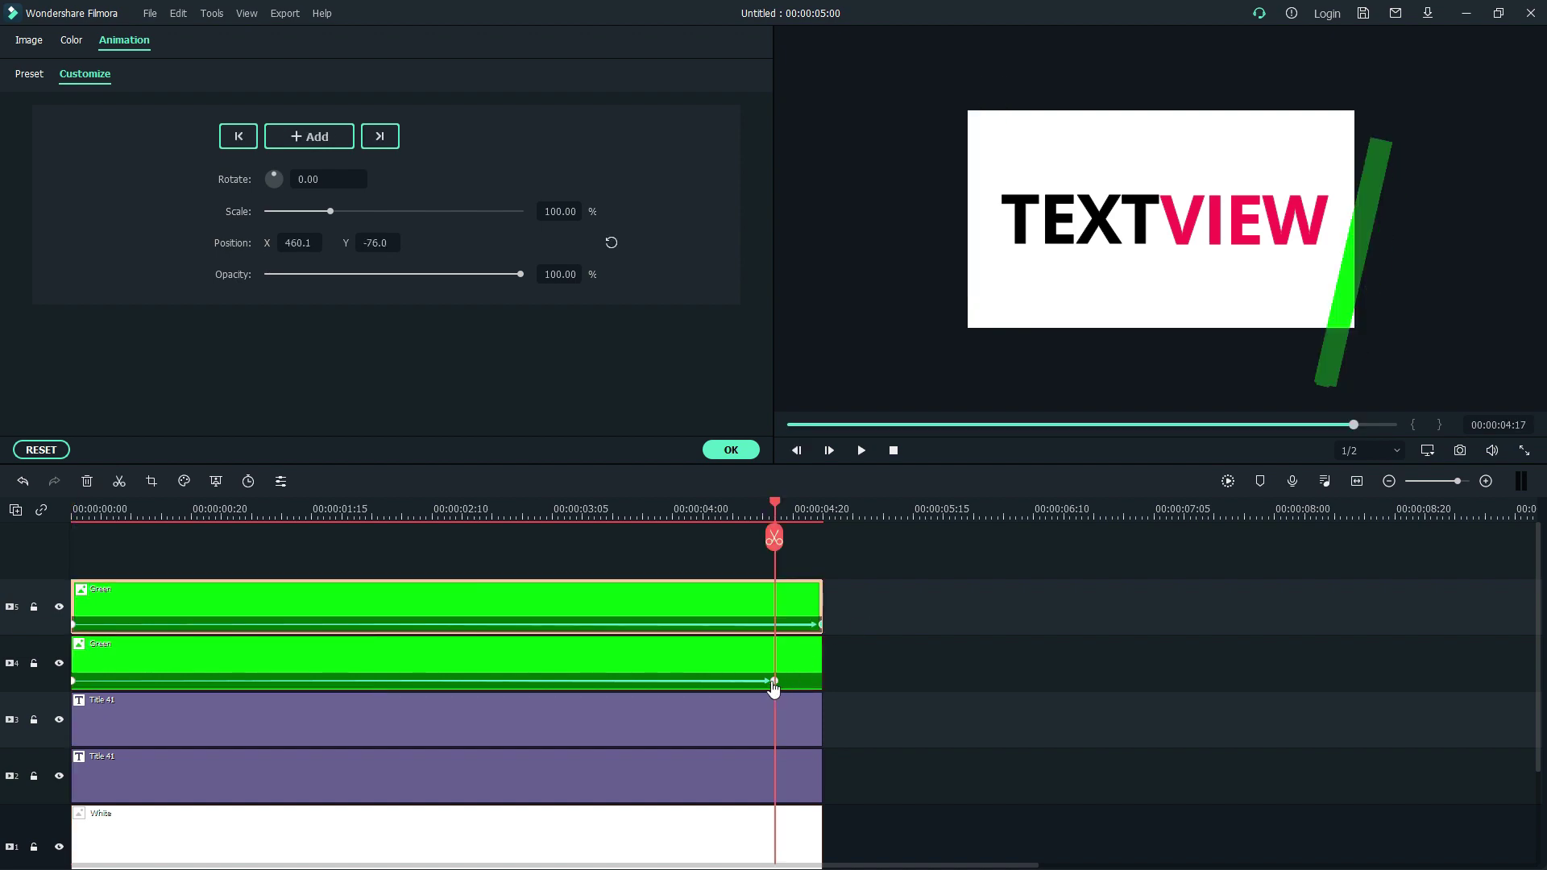
{"action": "left_click_drag", "start_coordinate": [775, 682], "coordinate": [856, 678]}
{"action": "right_click", "coordinate": [1239, 309]}
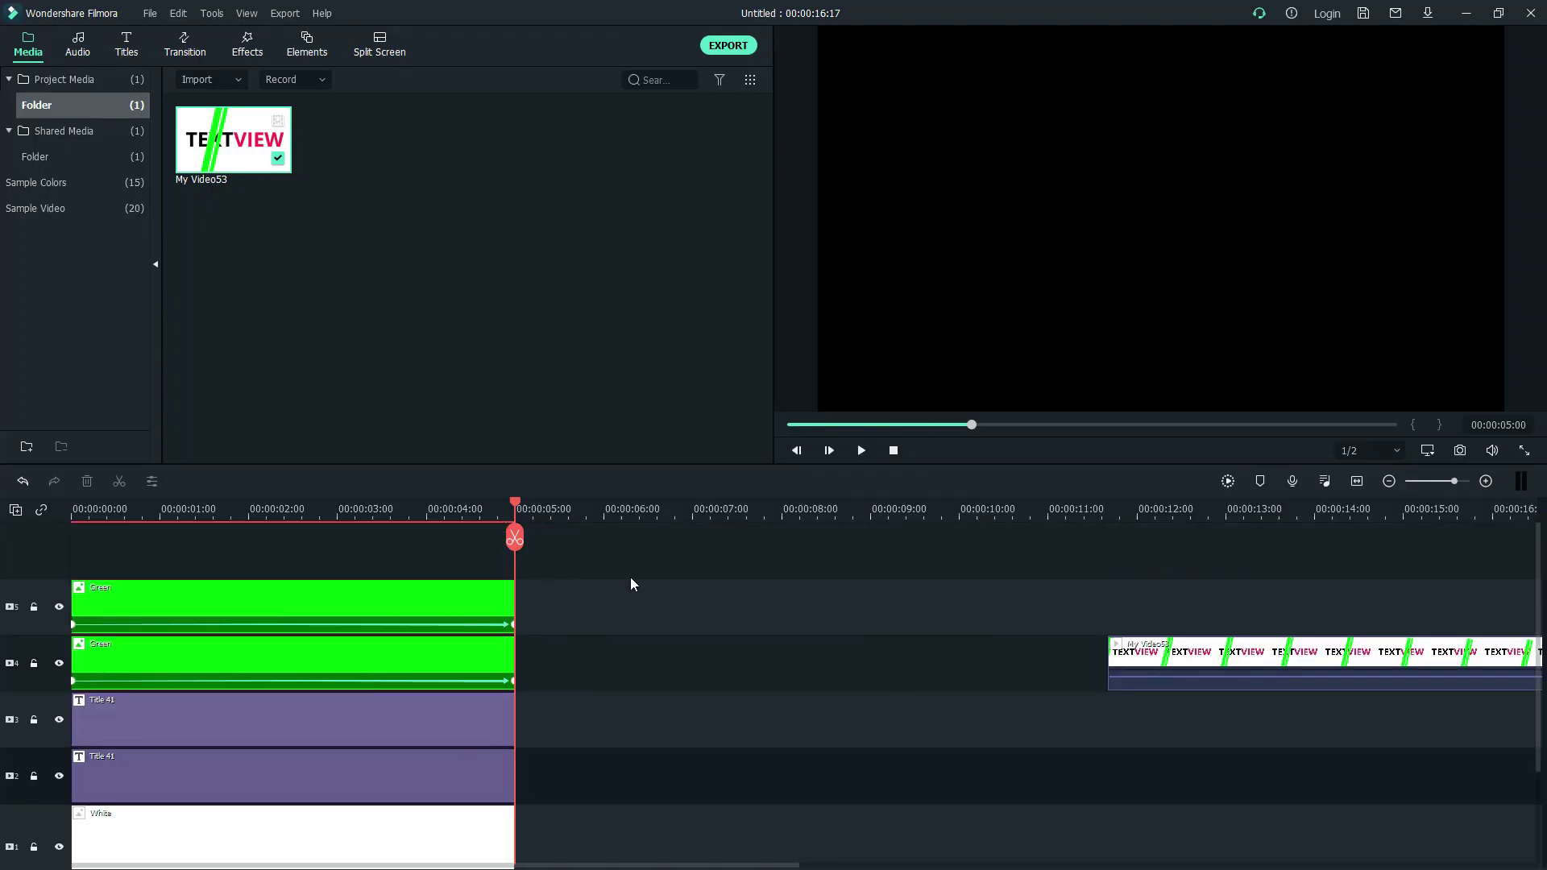
Delete both green strip clips and place the My Video53 clip at the start of the fourth track
{"action": "left_click_drag", "start_coordinate": [630, 577], "coordinate": [399, 665]}
{"action": "left_click", "coordinate": [88, 484]}
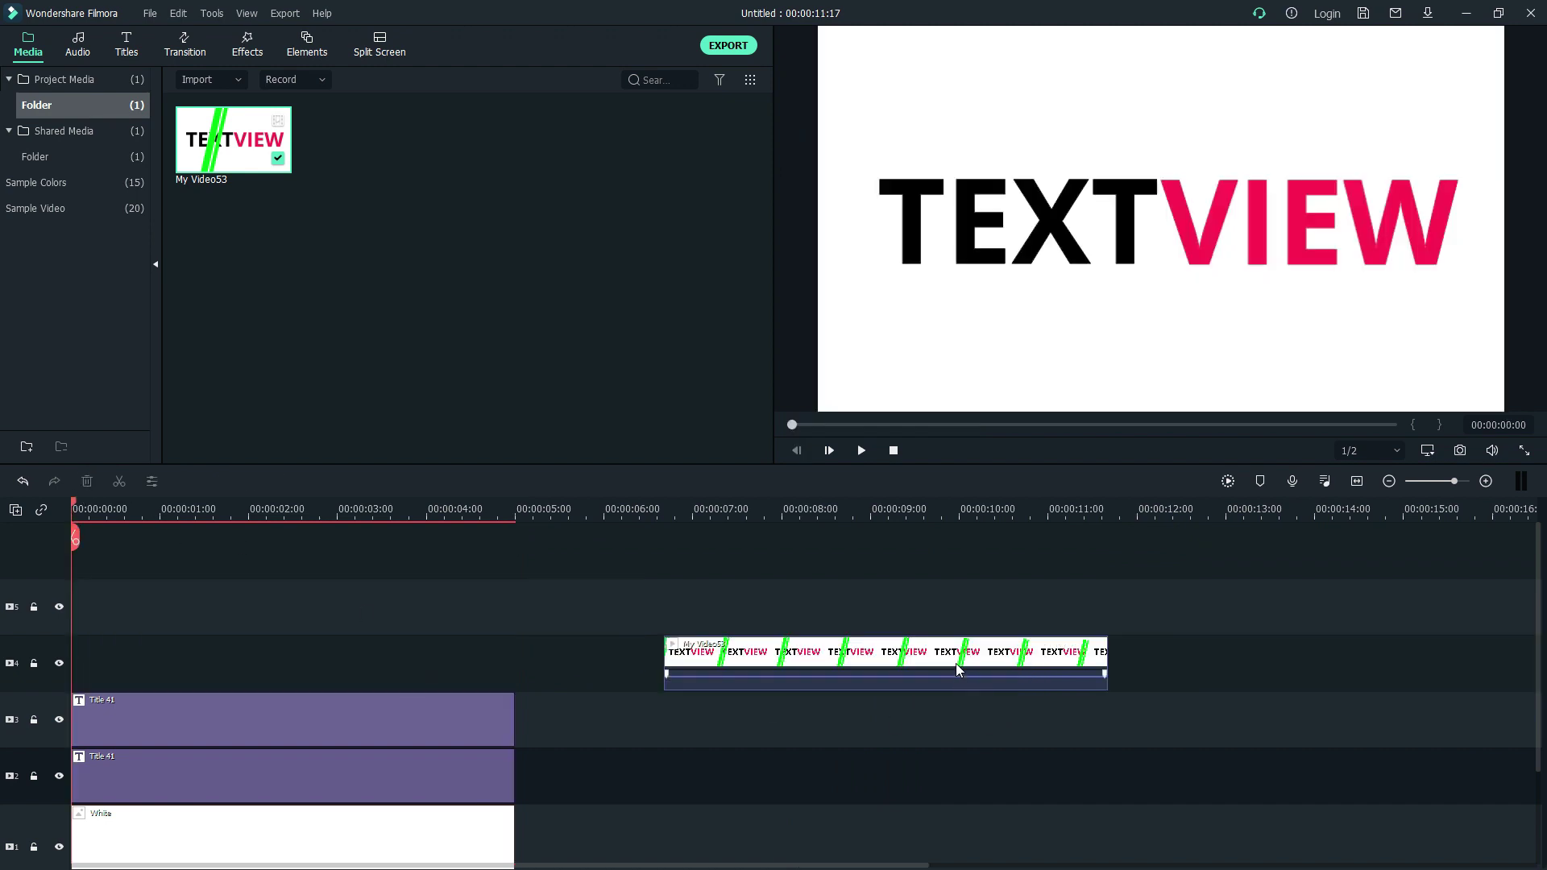
{"action": "left_click_drag", "start_coordinate": [1038, 665], "coordinate": [195, 650]}
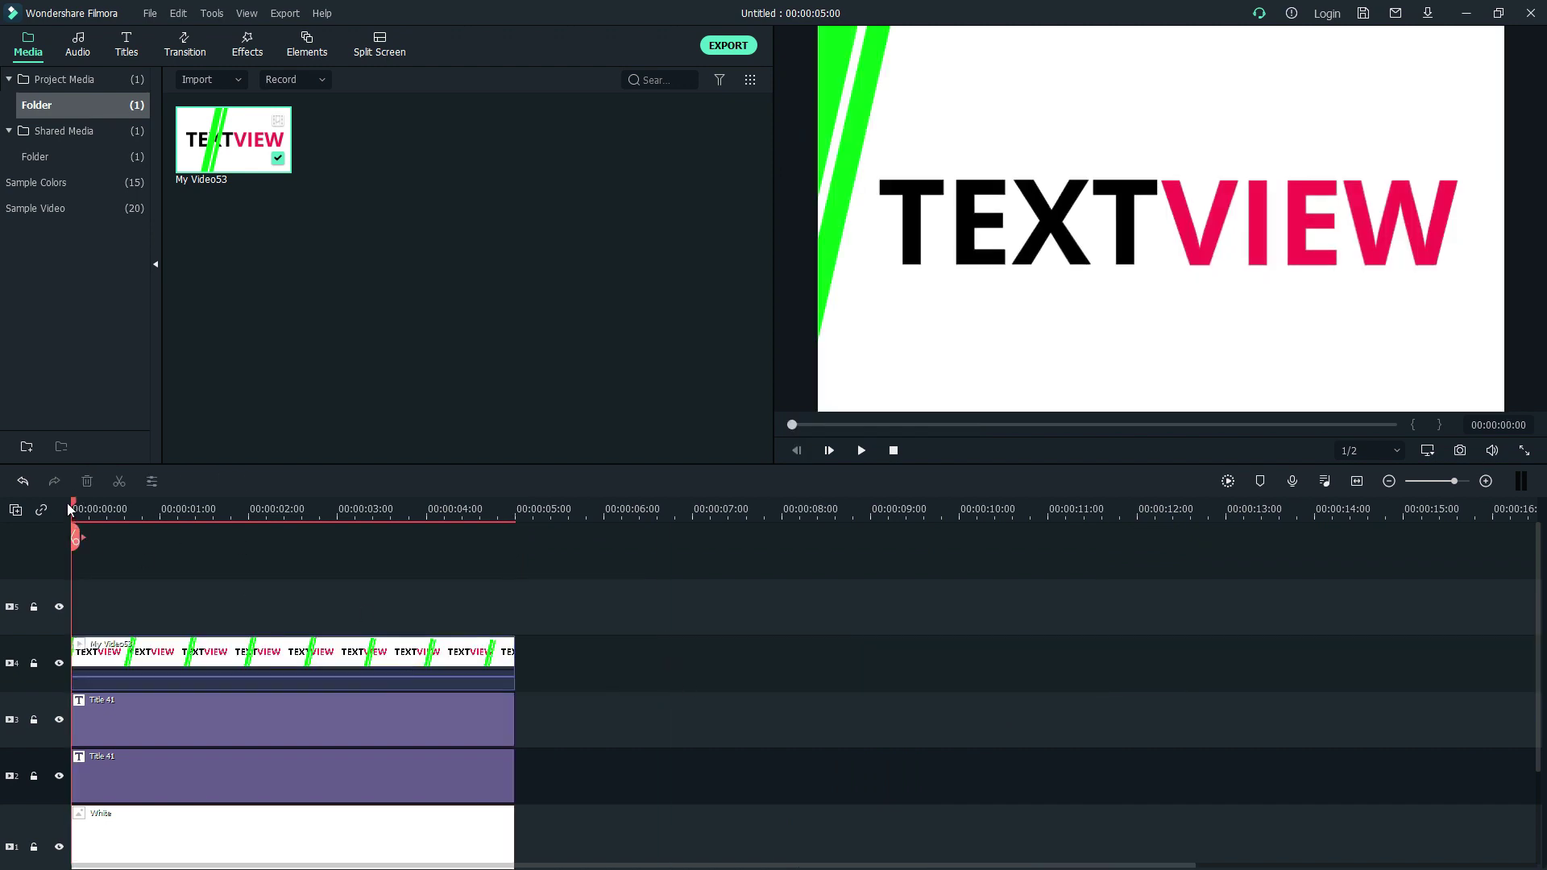
Key out the green strips in the My Video53 clip with the green screen effect, checking at 00:00:01:12
{"action": "left_click_drag", "start_coordinate": [70, 508], "coordinate": [202, 536]}
{"action": "left_click", "coordinate": [272, 638]}
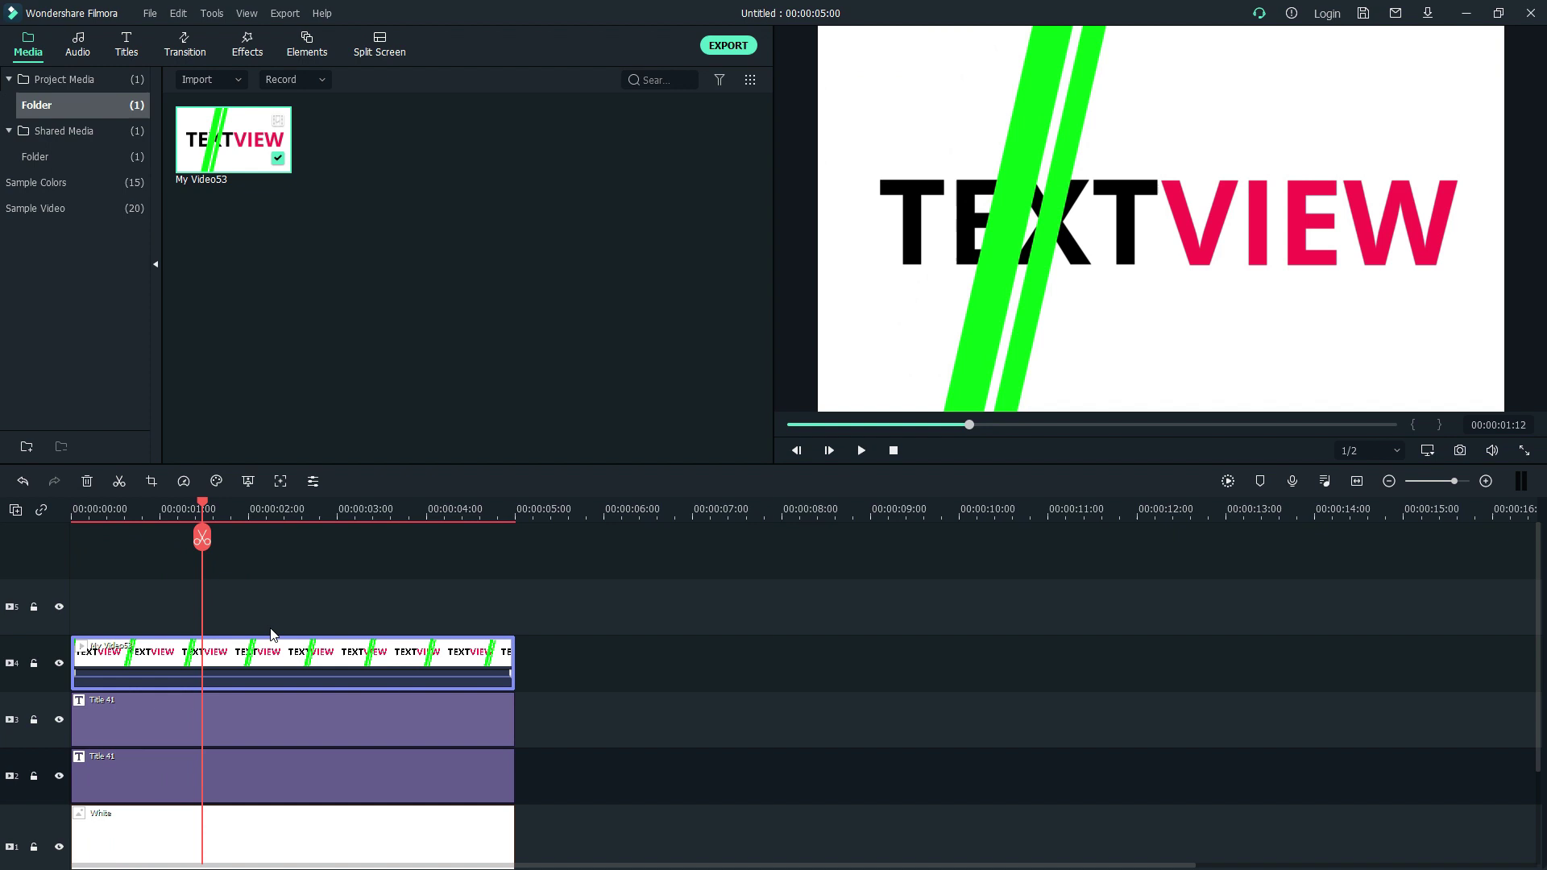
{"action": "left_click", "coordinate": [251, 481]}
{"action": "left_click", "coordinate": [730, 449]}
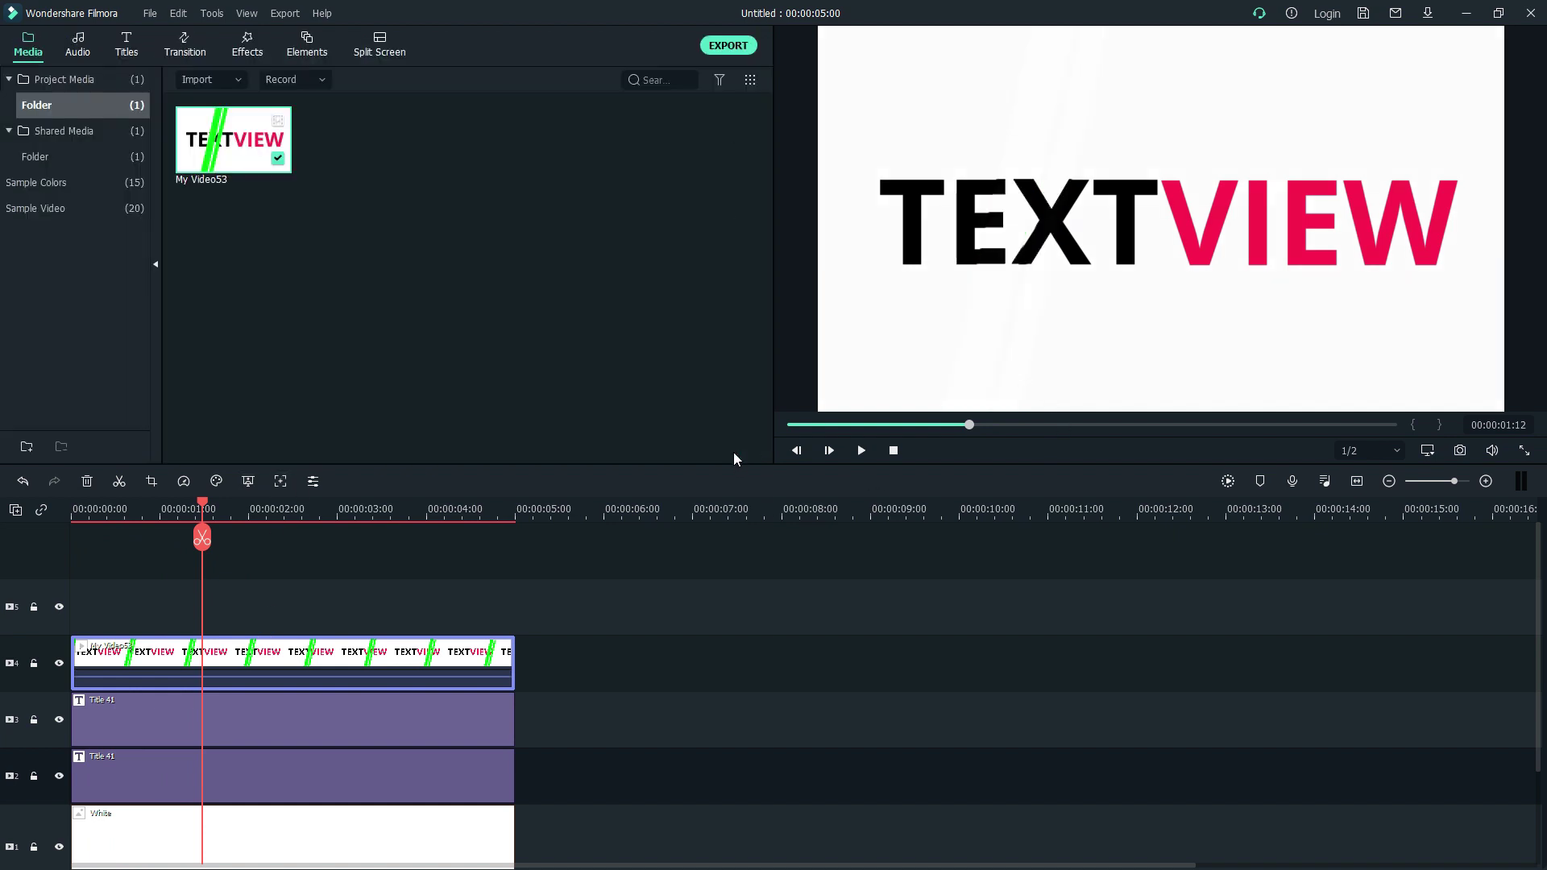
{"action": "left_click", "coordinate": [670, 633]}
Set the text color of the VIEW title on the third track to dark grey and check it at 00:00:03:00
{"action": "left_click", "coordinate": [305, 710]}
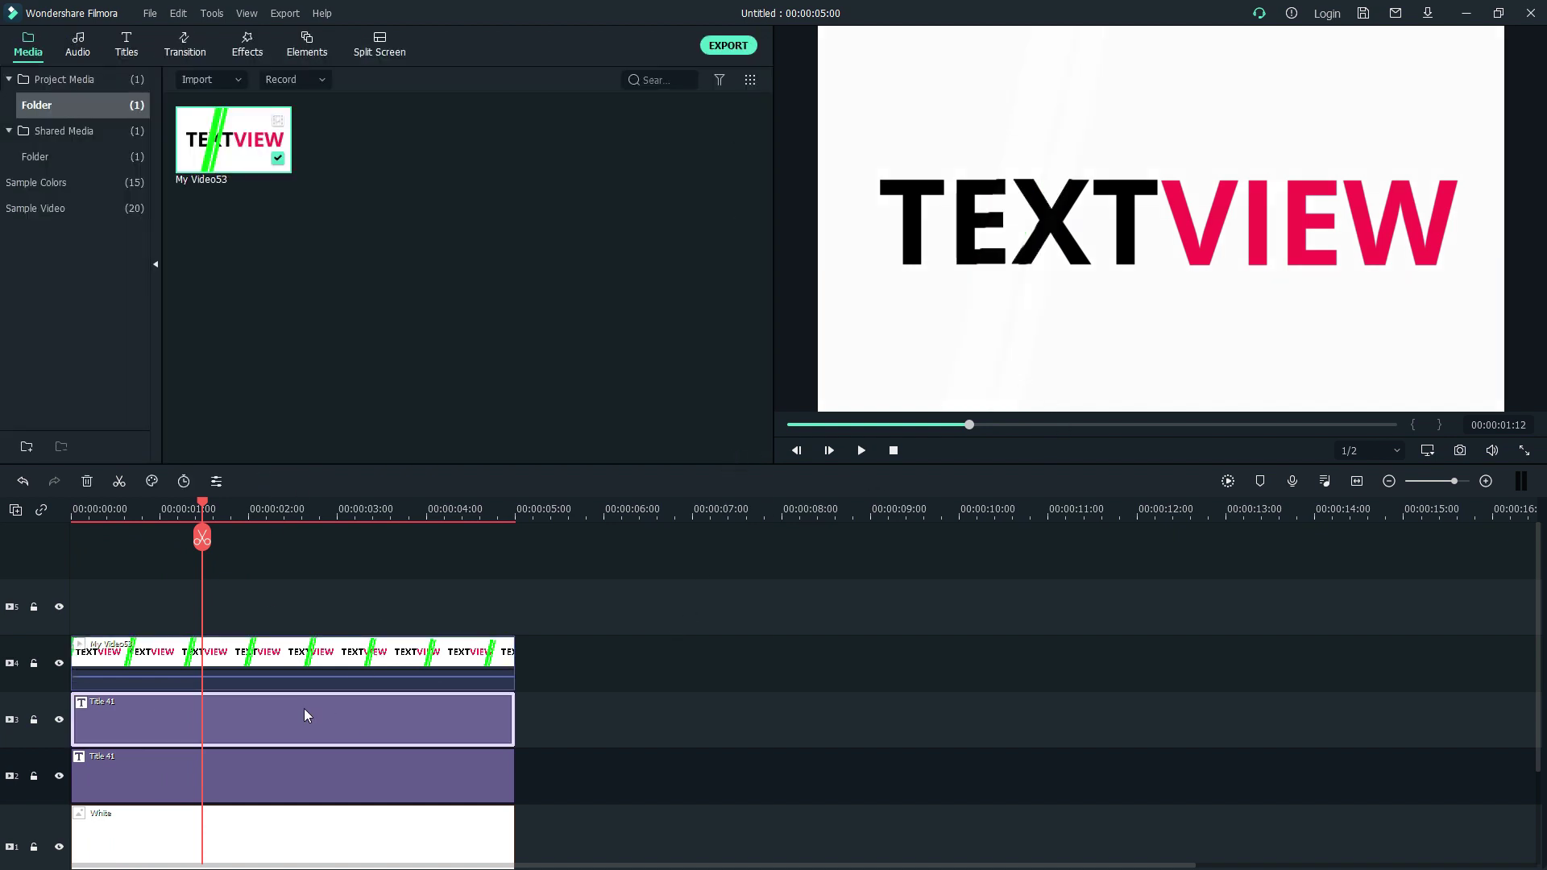
{"action": "double_click", "coordinate": [262, 729]}
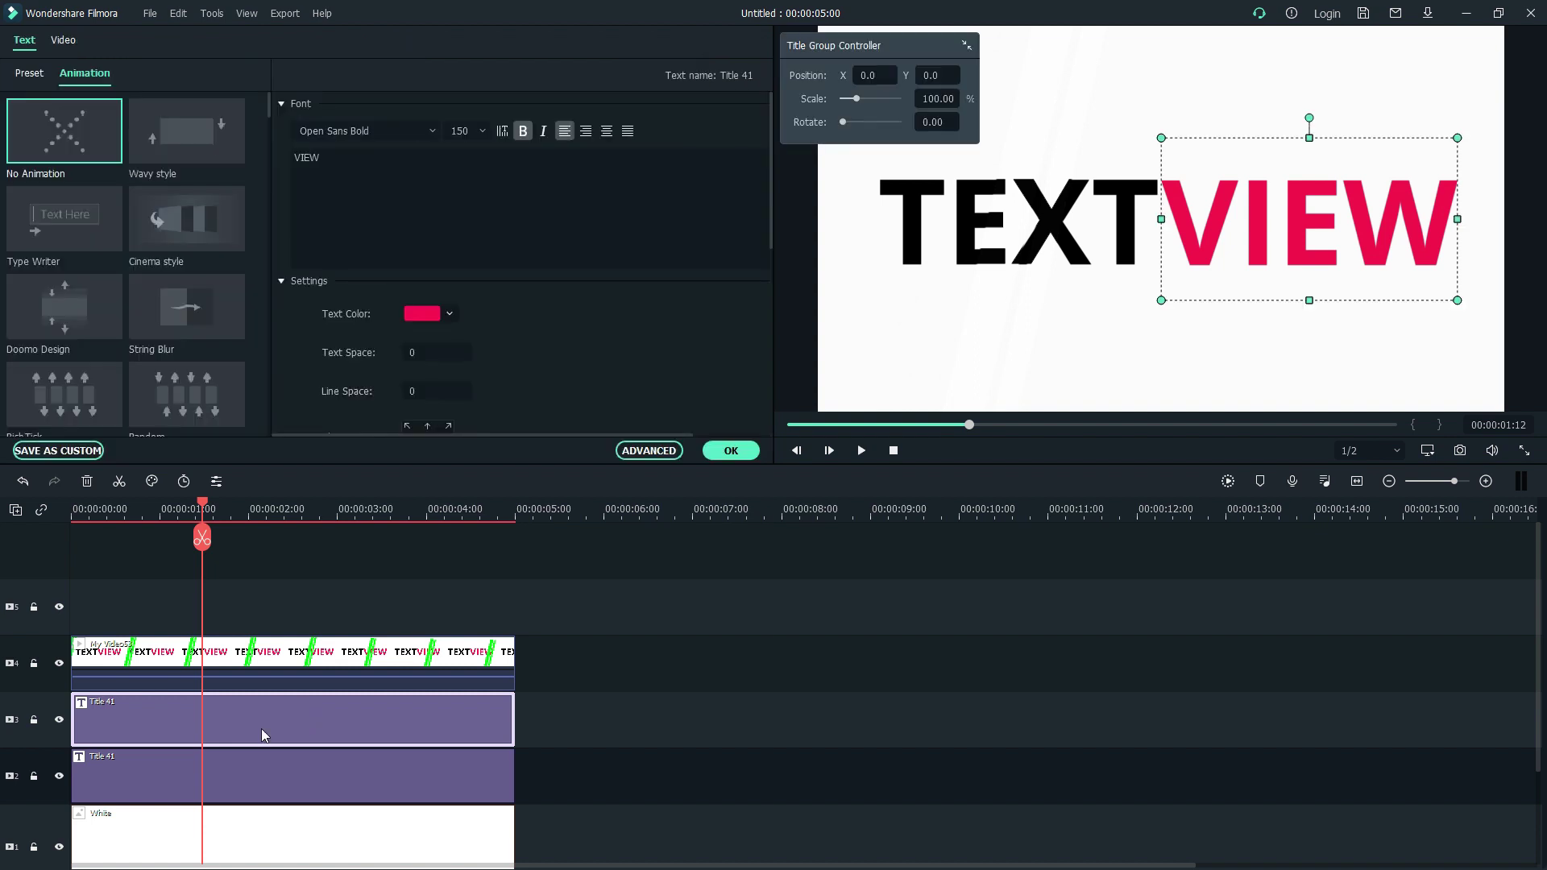
{"action": "left_click", "coordinate": [422, 315]}
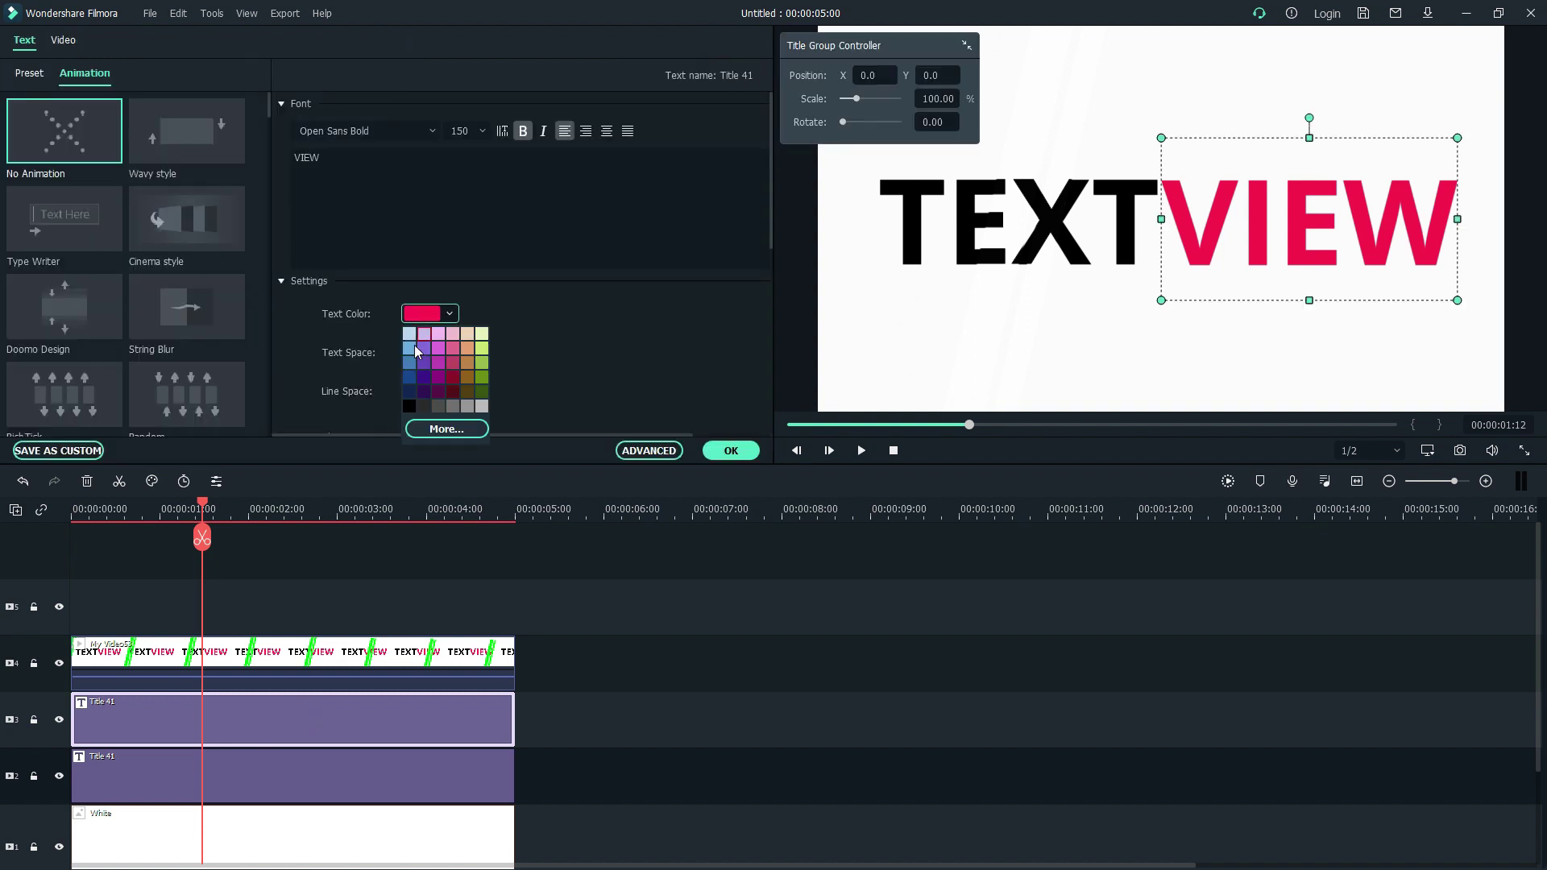
{"action": "left_click", "coordinate": [424, 406]}
{"action": "left_click_drag", "start_coordinate": [202, 503], "coordinate": [338, 523]}
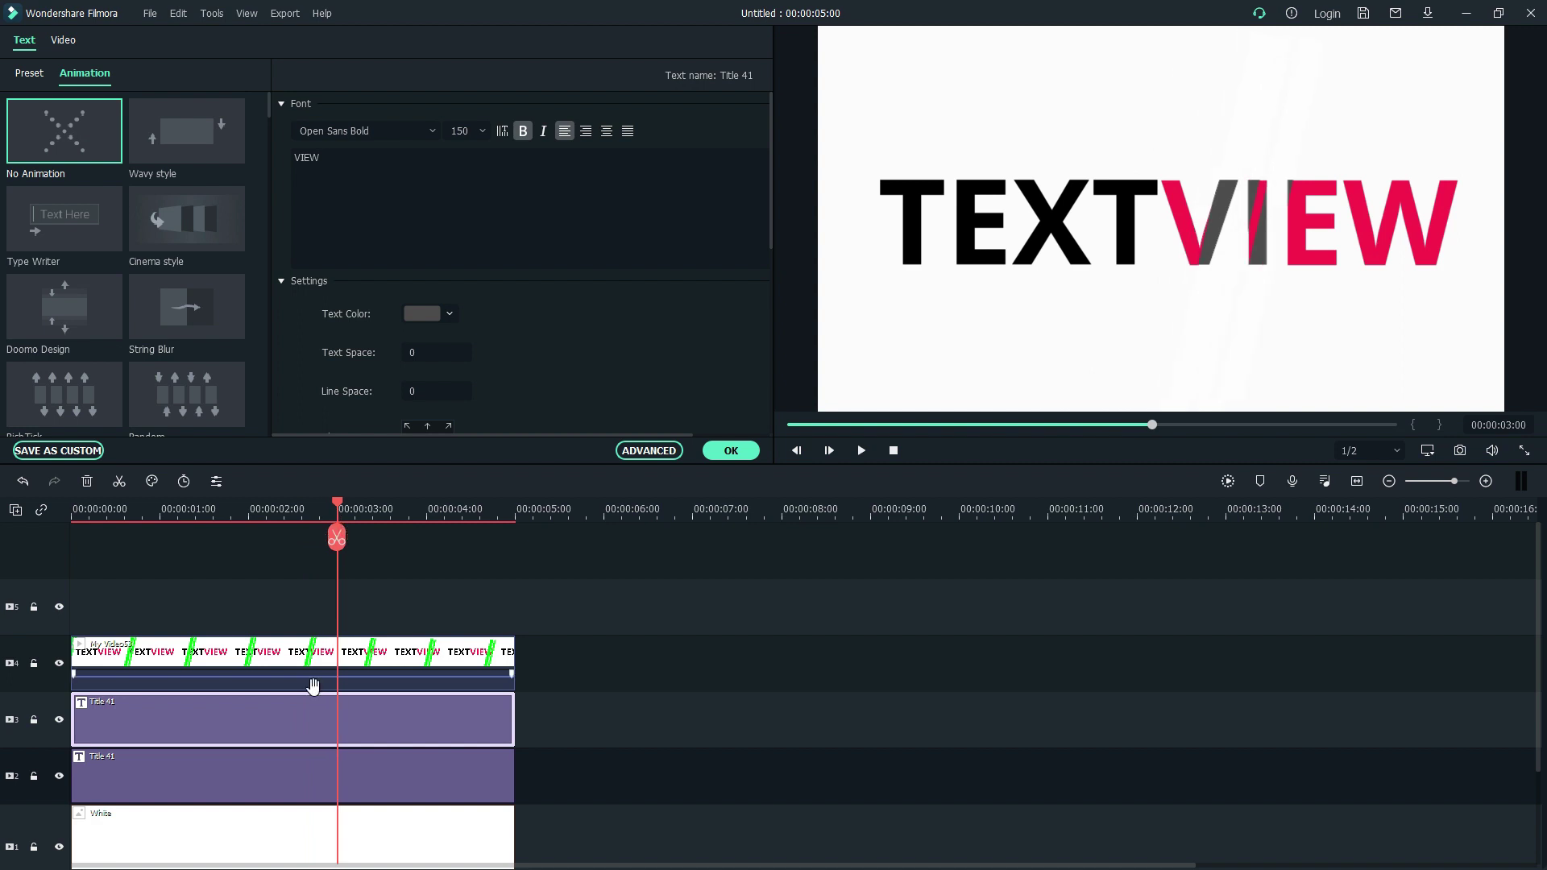
Set the text color of the TEXT title on the second track to blue and play the result from the start
{"action": "left_click", "coordinate": [303, 771]}
{"action": "left_click", "coordinate": [429, 315]}
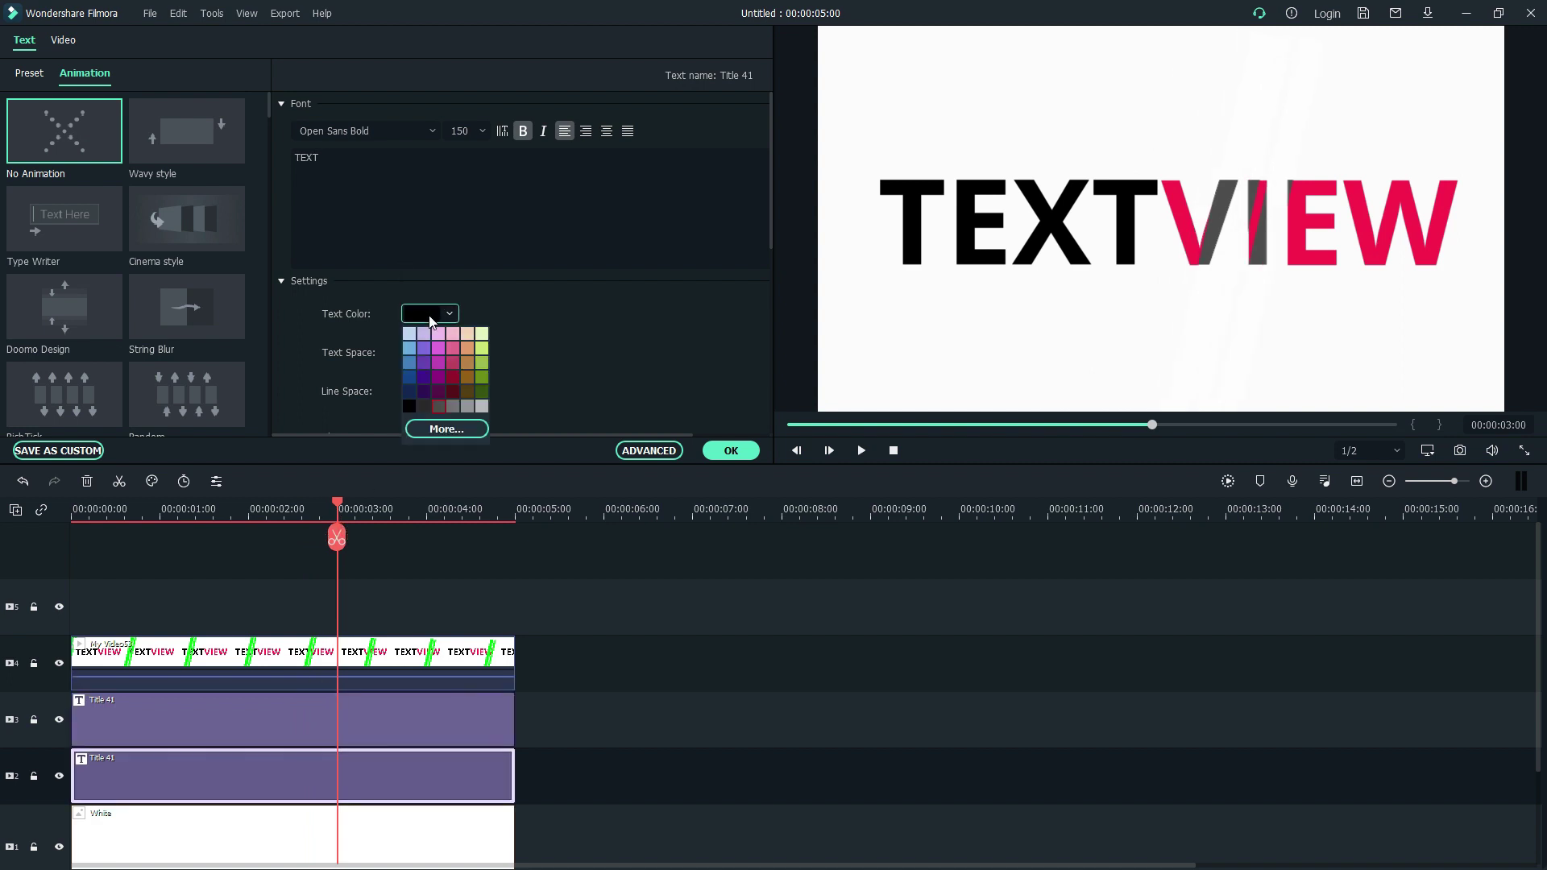
{"action": "left_click", "coordinate": [409, 361]}
{"action": "left_click_drag", "start_coordinate": [338, 502], "coordinate": [46, 483]}
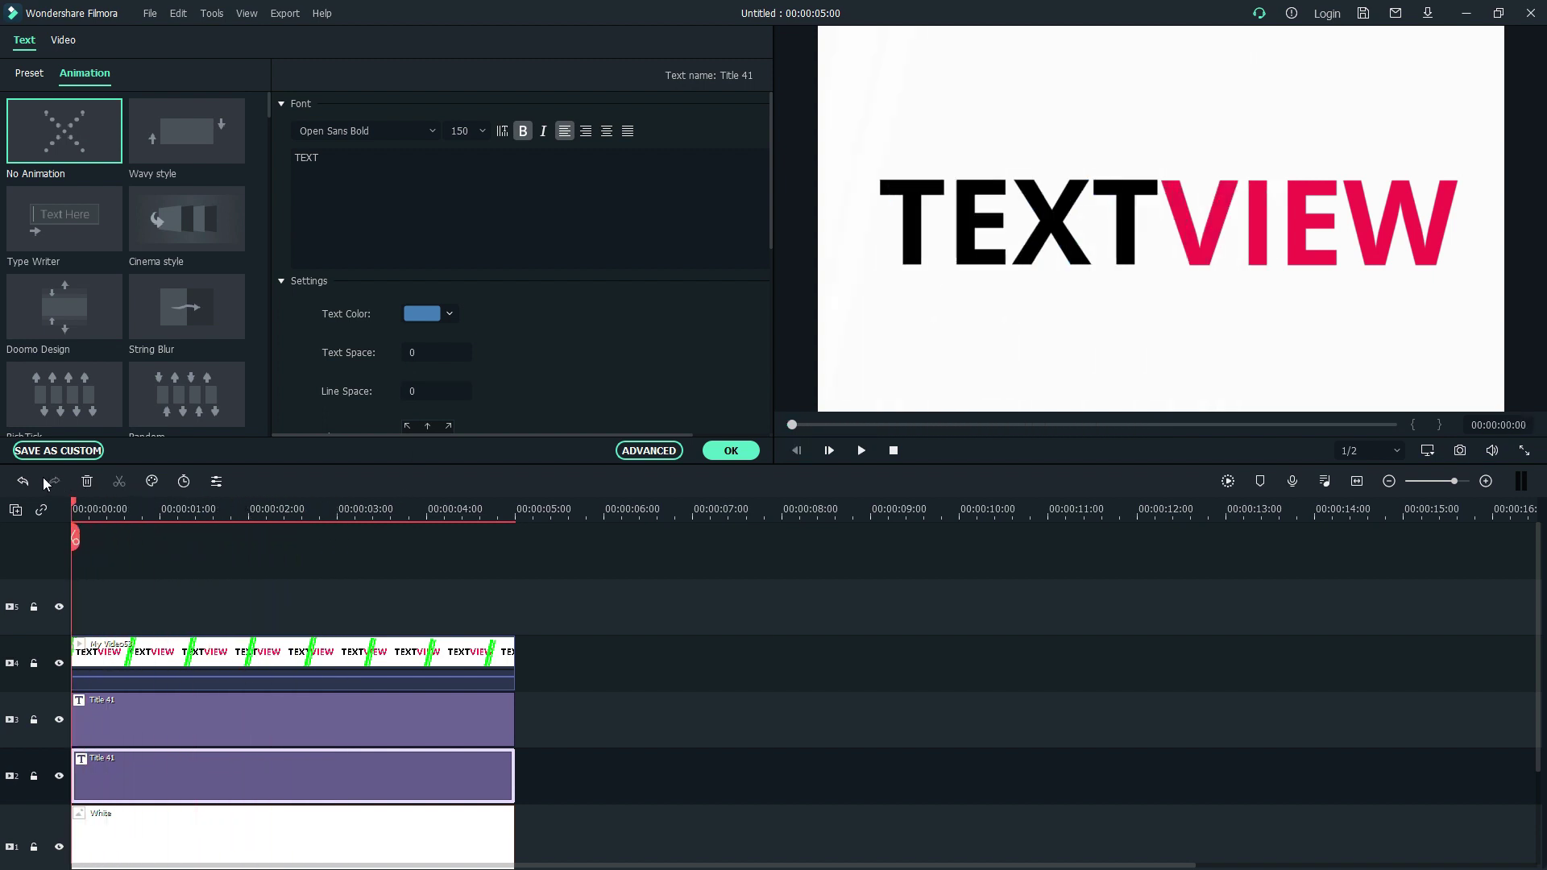
{"action": "key", "text": "space"}
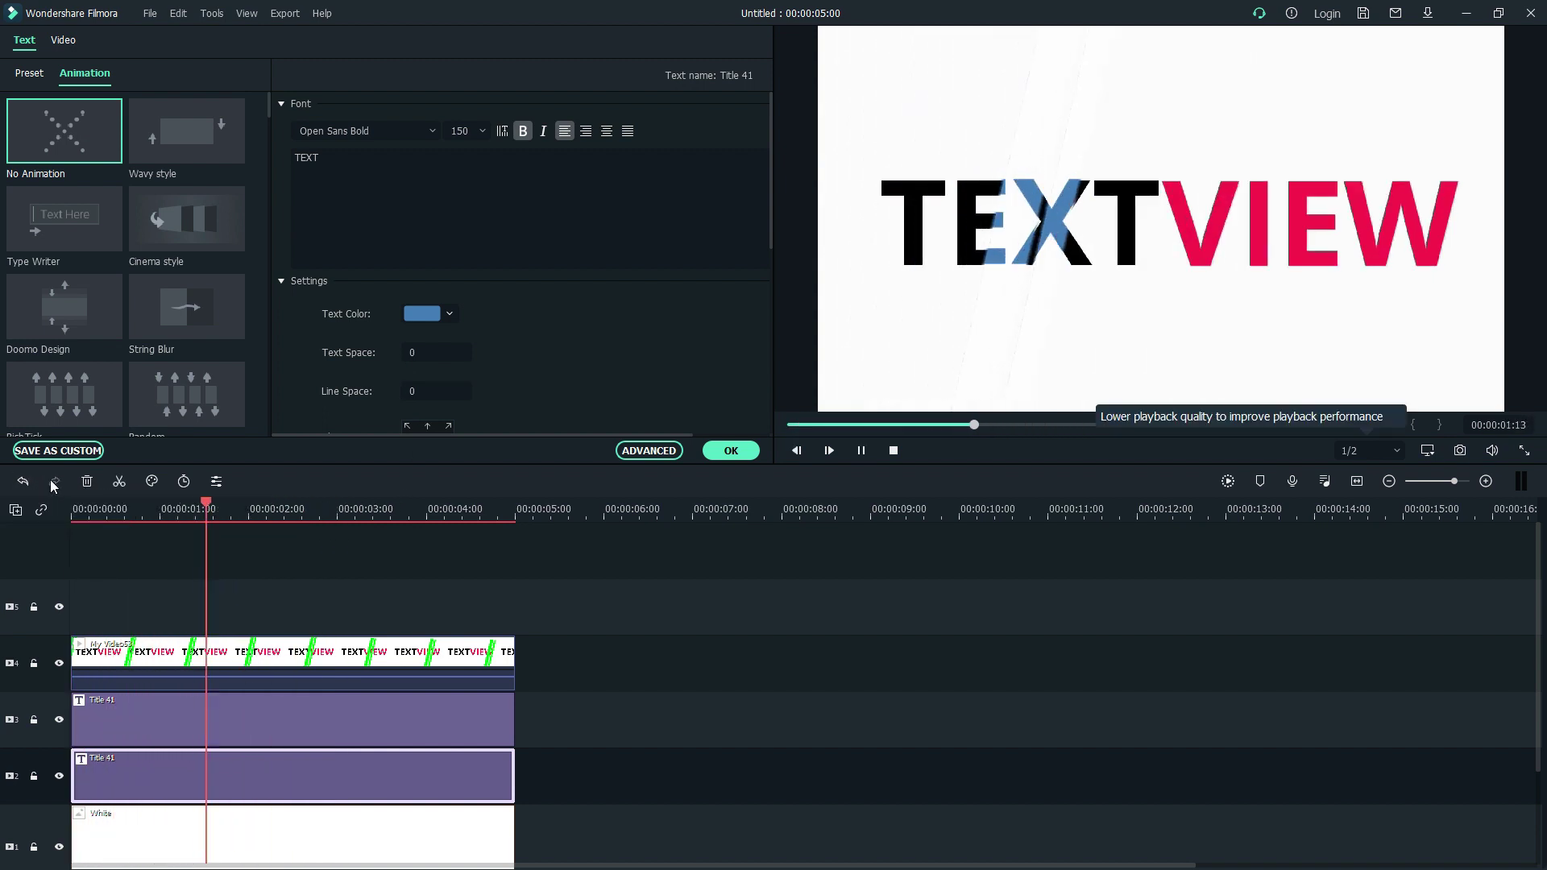